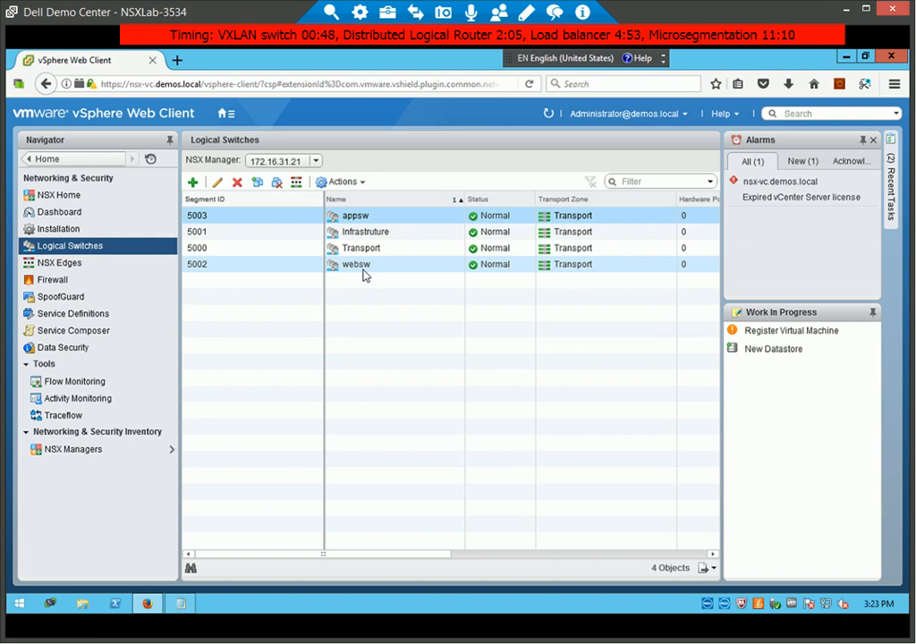
Choose web-server01 through web-server04 as the virtual machines to add to the websw logical switch, filtering the list by "web"
{"action": "right_click", "coordinate": [363, 265]}
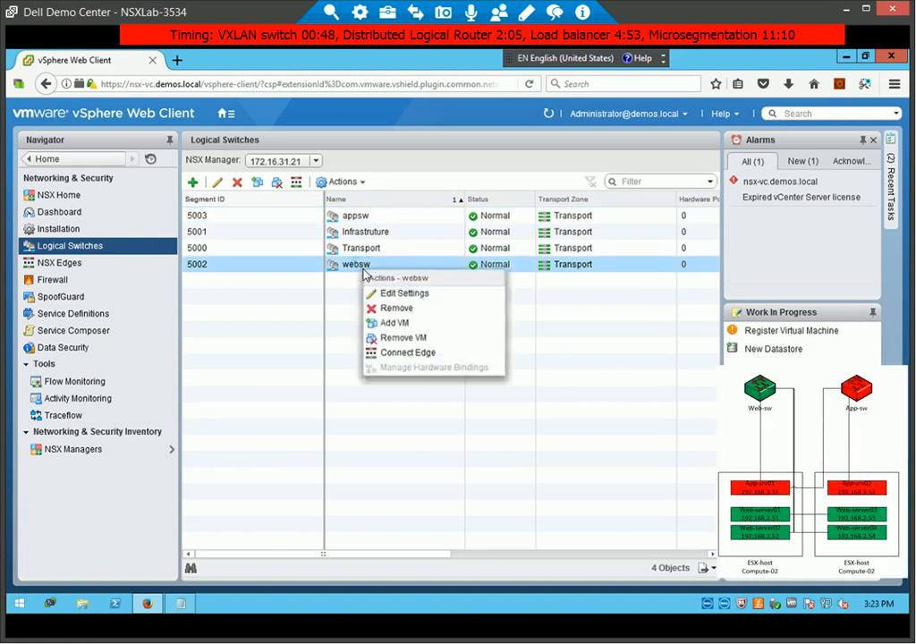
{"action": "left_click", "coordinate": [392, 324]}
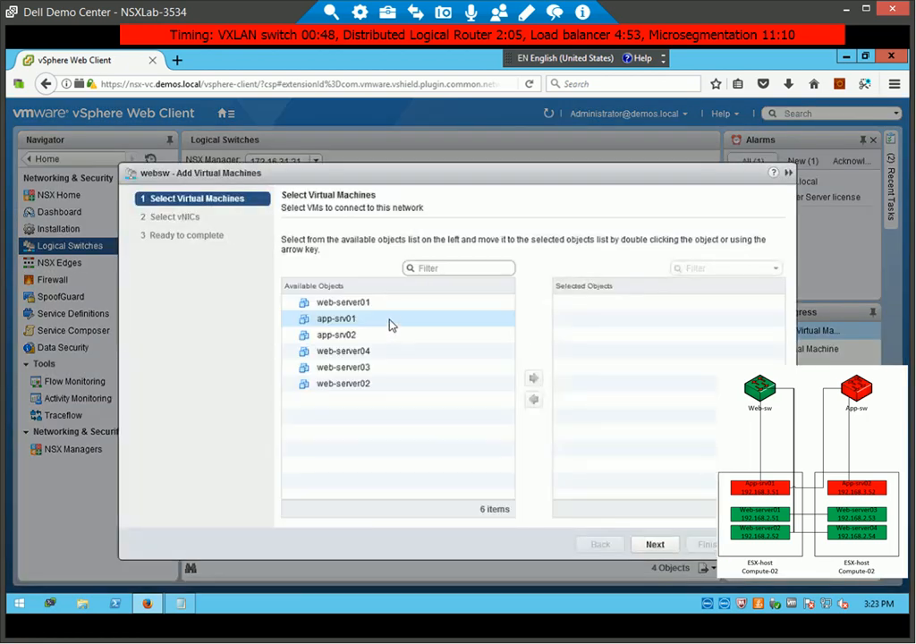
{"action": "left_click", "coordinate": [425, 266]}
{"action": "type", "text": "web"}
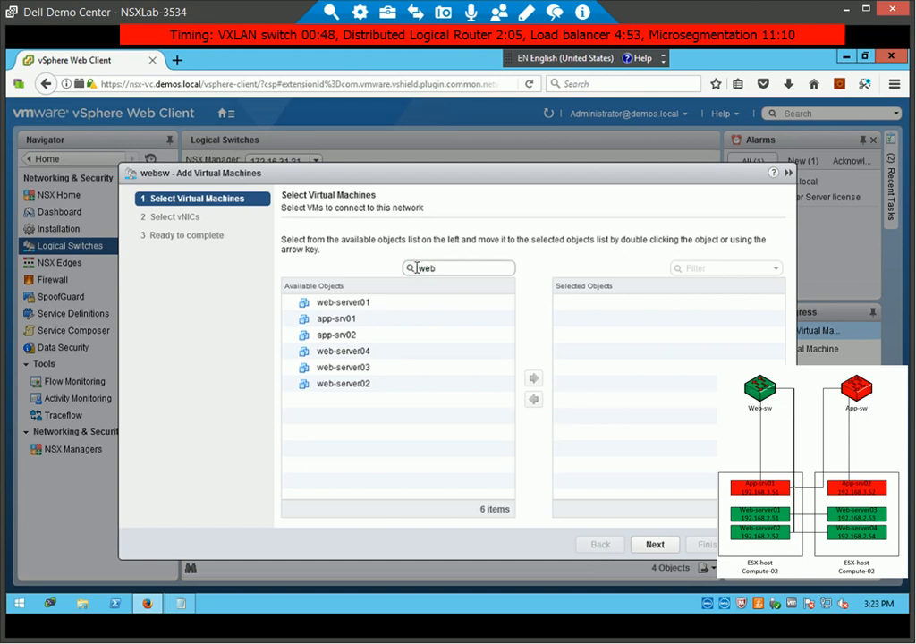
{"action": "left_click", "coordinate": [411, 269]}
{"action": "left_click", "coordinate": [350, 308]}
{"action": "key", "text": "shift+Down"}
{"action": "key", "text": "shift+Down"}
{"action": "key", "text": "shift+Down"}
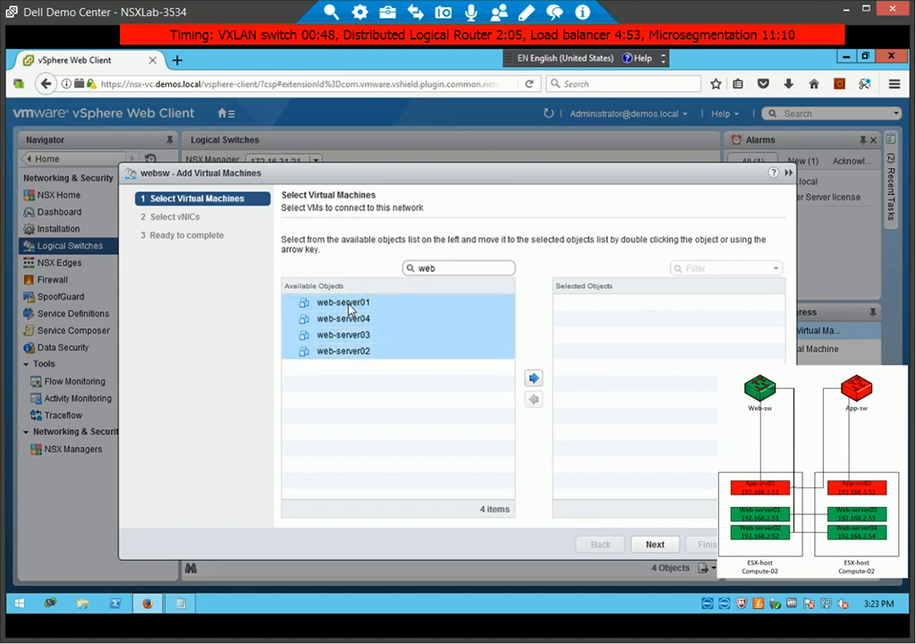
{"action": "left_click", "coordinate": [534, 378]}
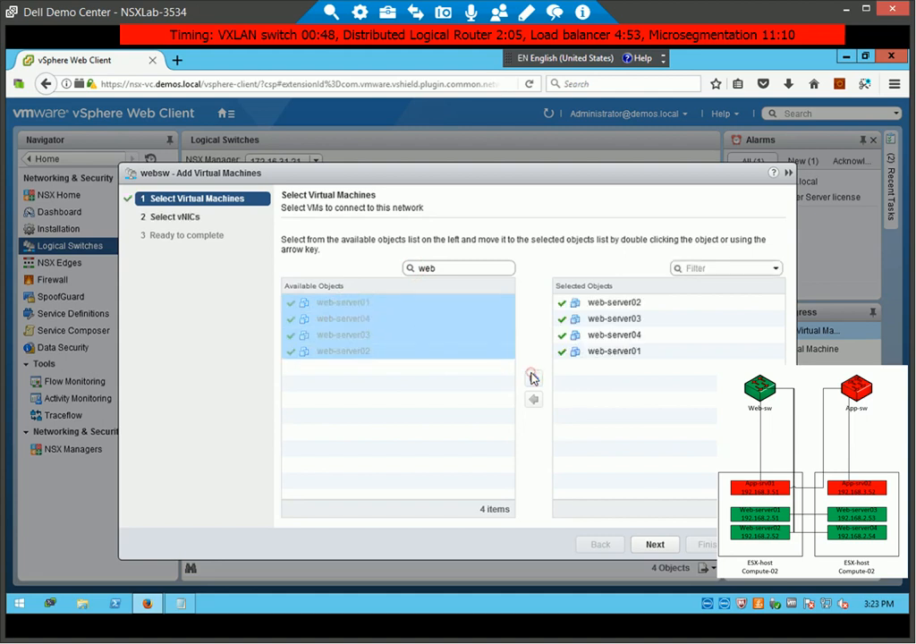
{"action": "left_click", "coordinate": [660, 546]}
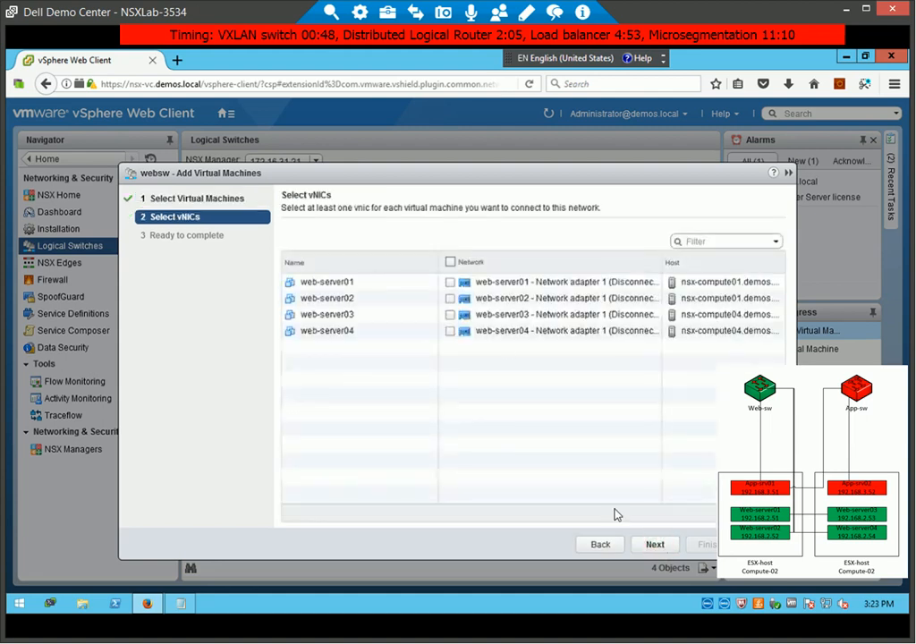
Connect Network adapter 1 of all four web servers to websw and complete the addition
{"action": "left_click", "coordinate": [450, 263]}
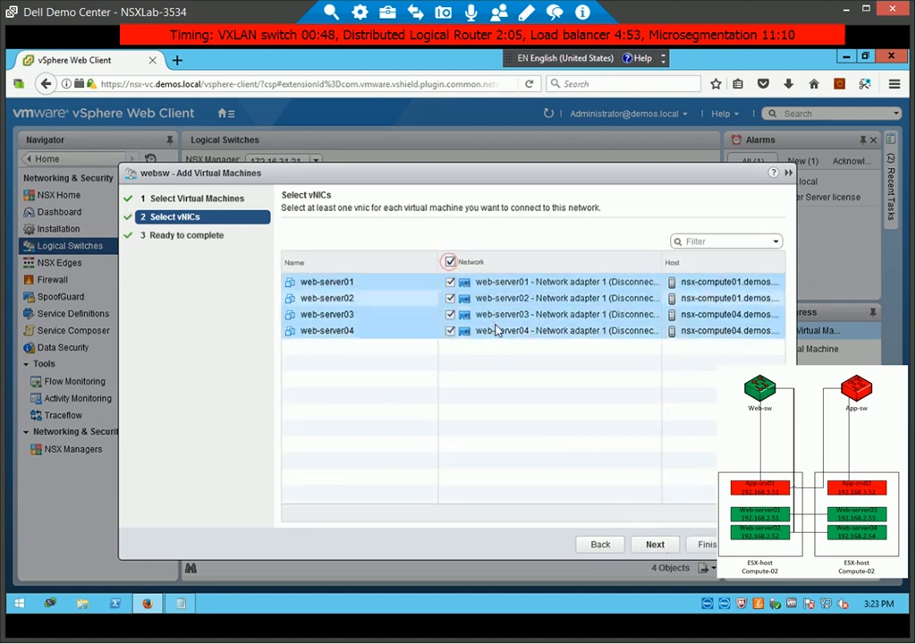
{"action": "left_click", "coordinate": [656, 545]}
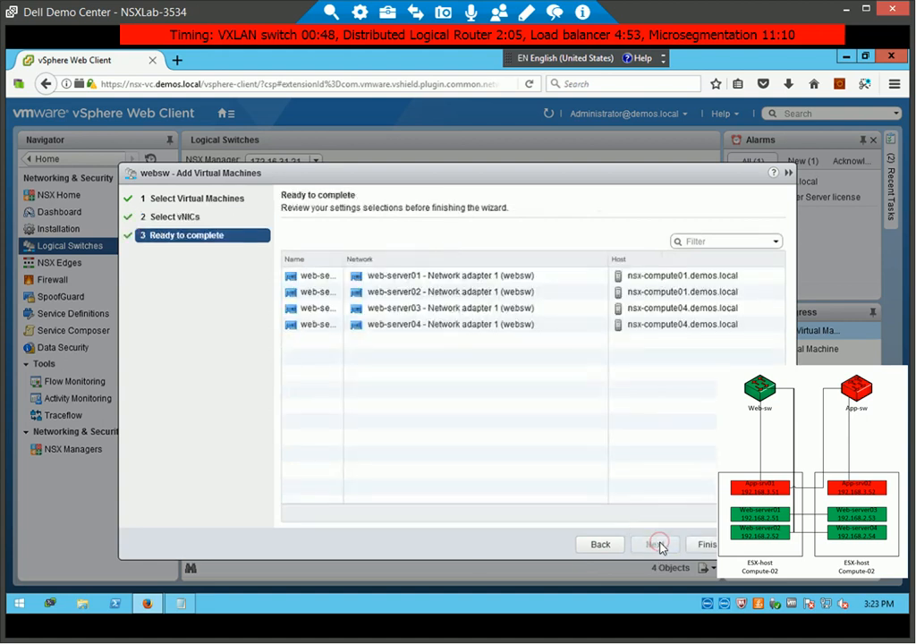
{"action": "left_click", "coordinate": [703, 544]}
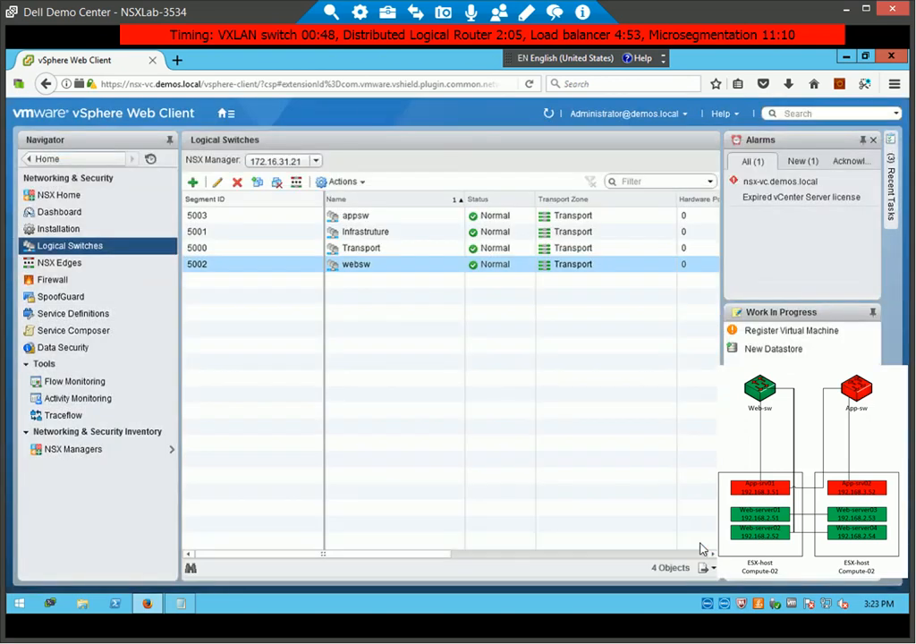
Add app-srv01 and app-srv02 to the appsw logical switch, connecting Network adapter 1 of both machines
{"action": "left_click", "coordinate": [353, 220]}
{"action": "right_click", "coordinate": [353, 220]}
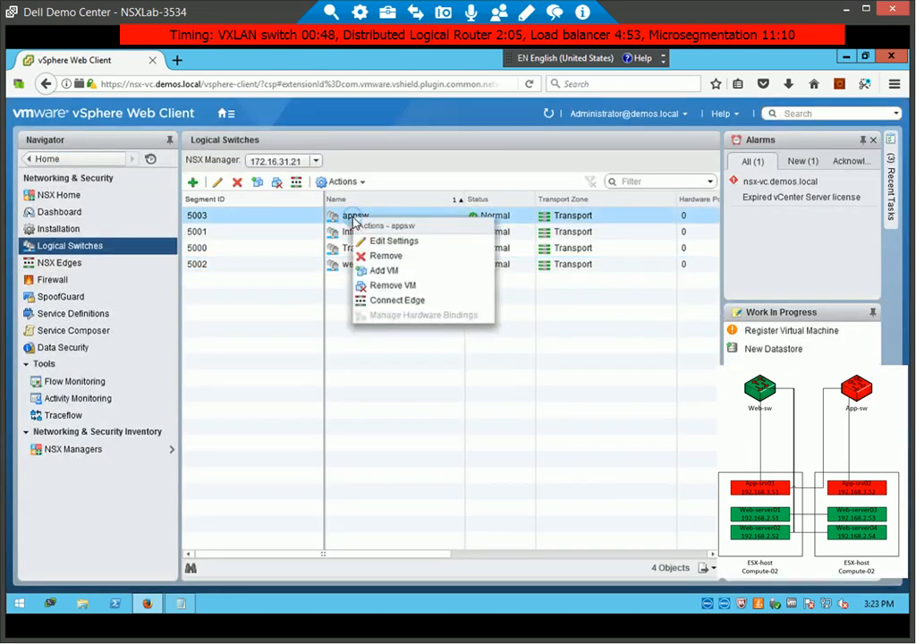
{"action": "left_click", "coordinate": [369, 269]}
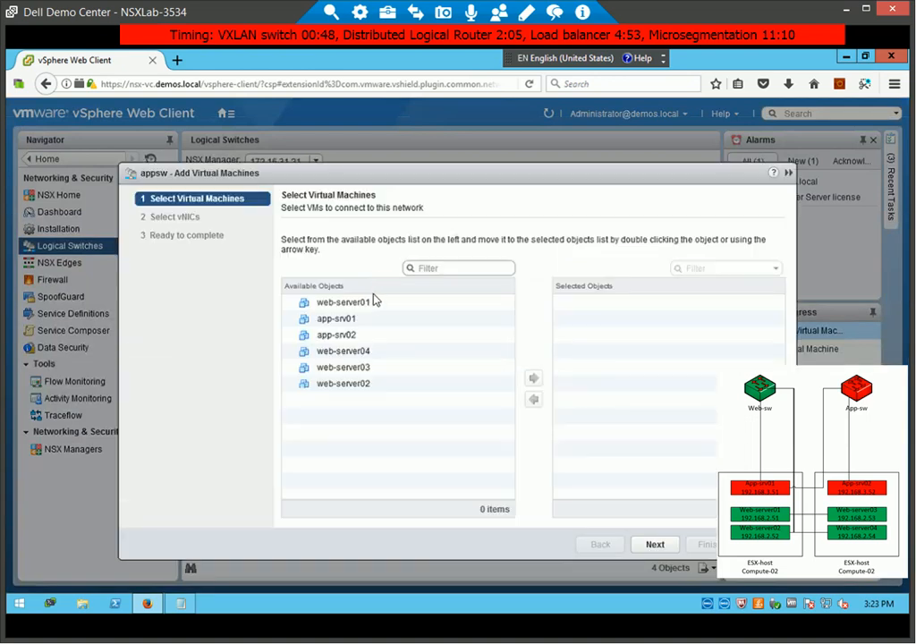
{"action": "left_click", "coordinate": [339, 334], "text": "ctrl"}
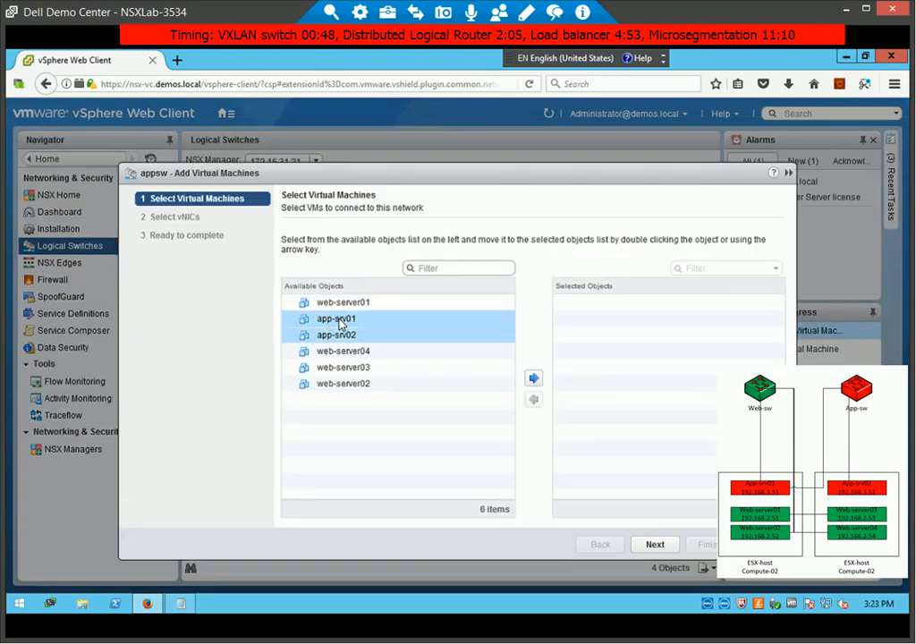
{"action": "left_click", "coordinate": [534, 381]}
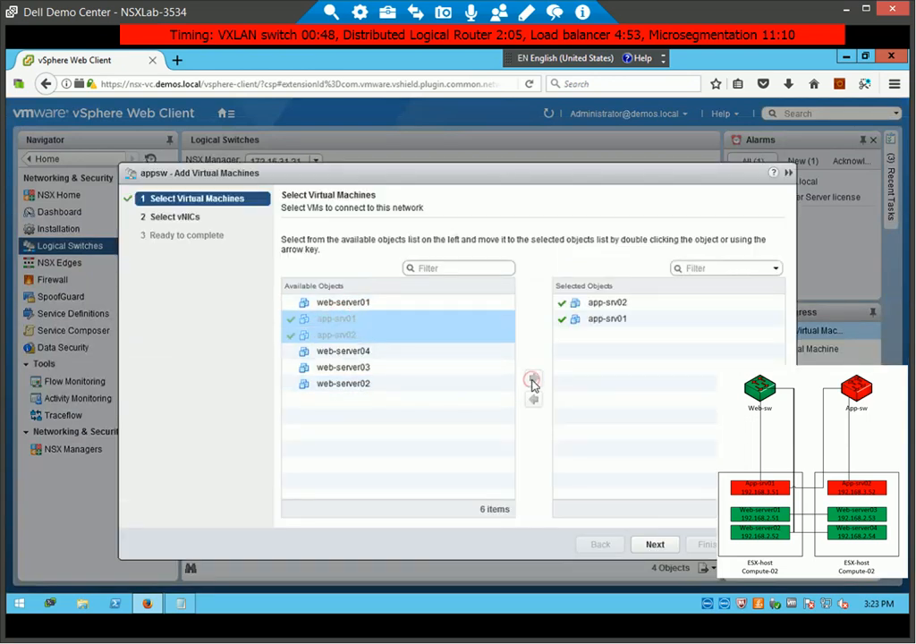
{"action": "left_click", "coordinate": [653, 545]}
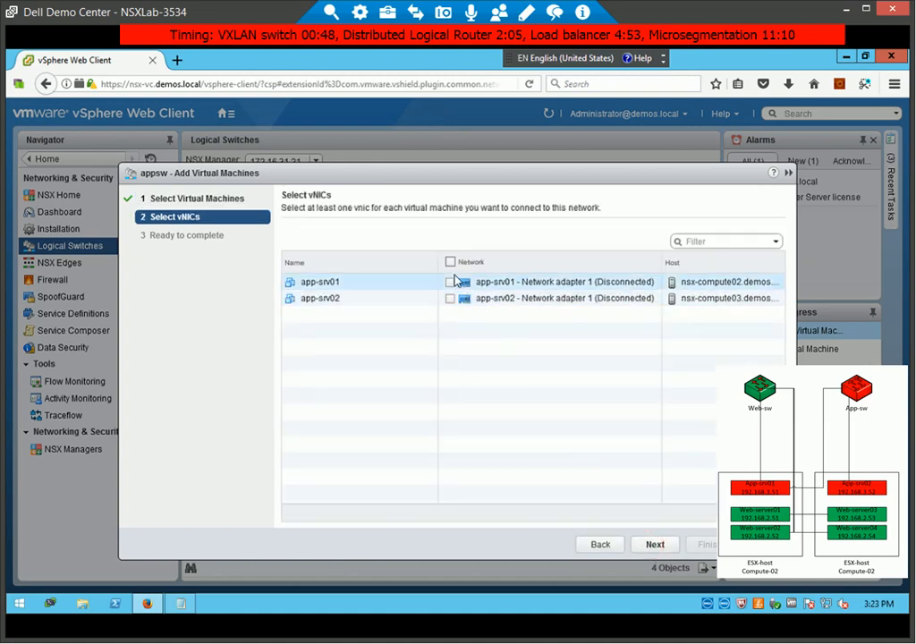
{"action": "left_click", "coordinate": [450, 263]}
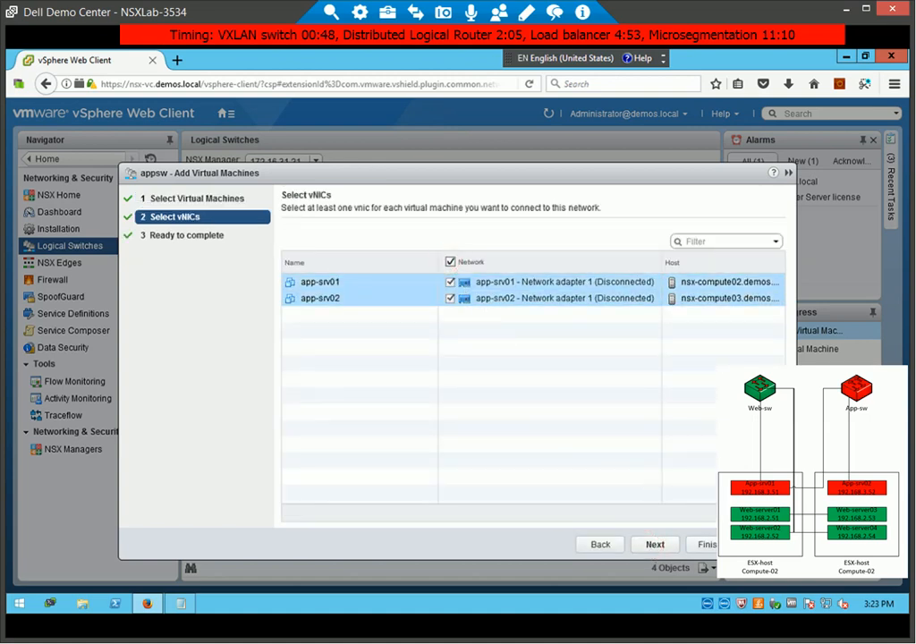
{"action": "left_click", "coordinate": [707, 545]}
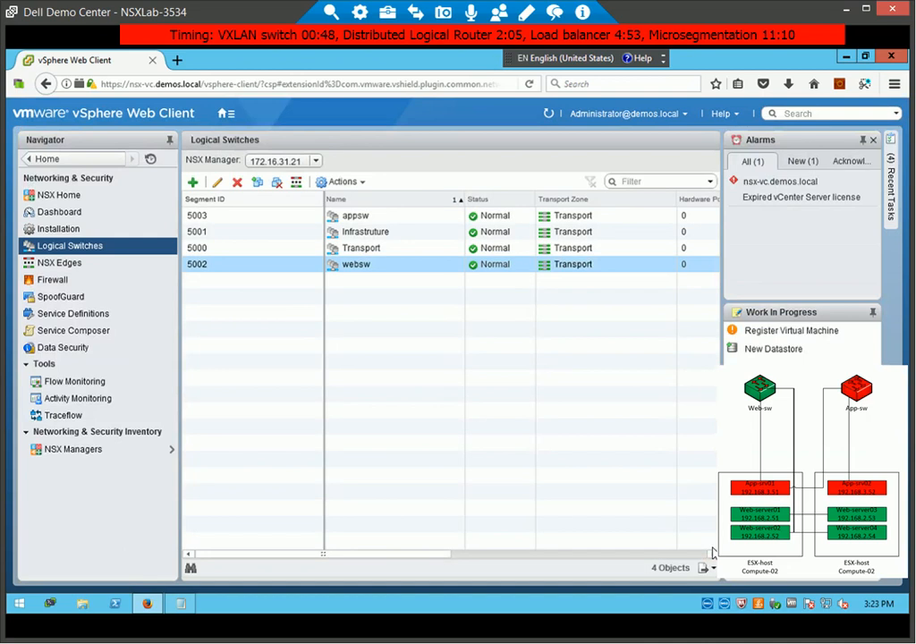
Start a new NSX Edge as a Logical (Distributed) Router with name and hostname DLR and High Availability enabled
{"action": "left_click", "coordinate": [57, 264]}
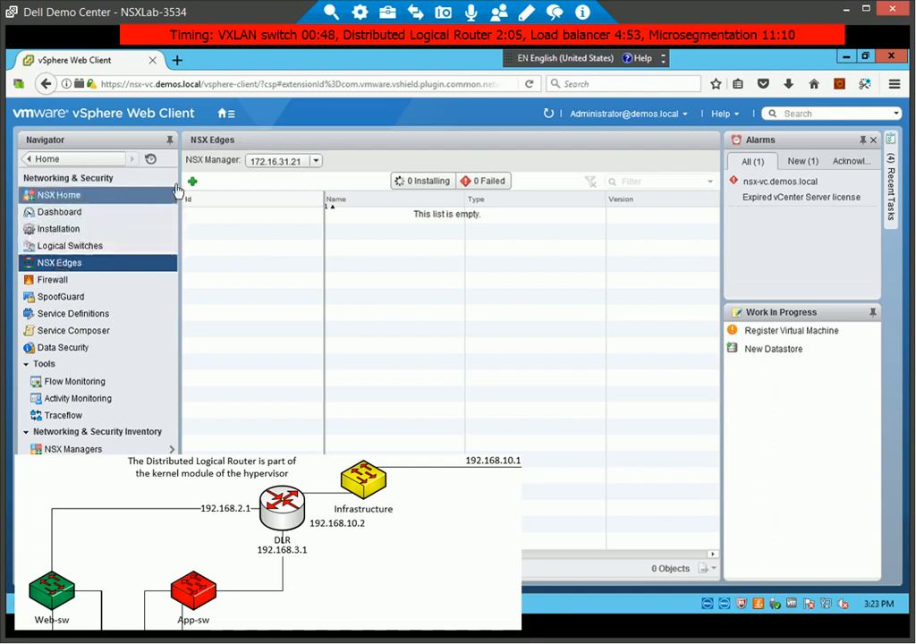
{"action": "left_click", "coordinate": [192, 184]}
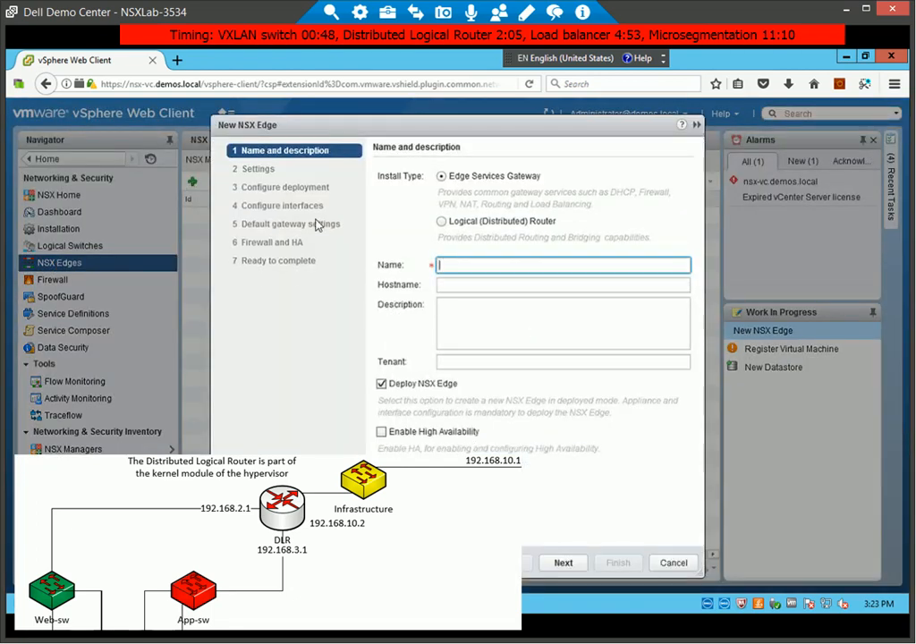
{"action": "left_click", "coordinate": [442, 221]}
{"action": "left_click", "coordinate": [465, 263]}
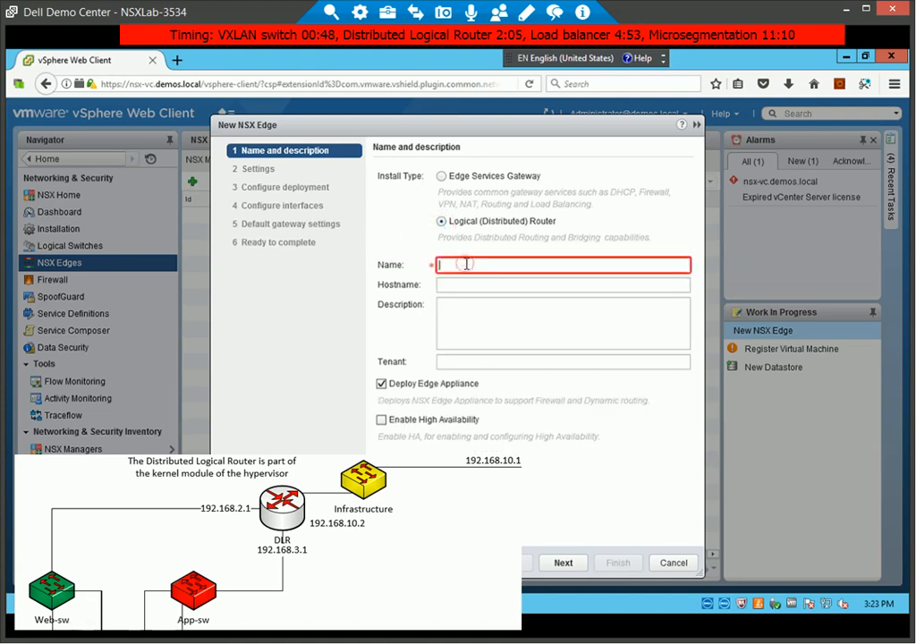
{"action": "type", "text": "DLR"}
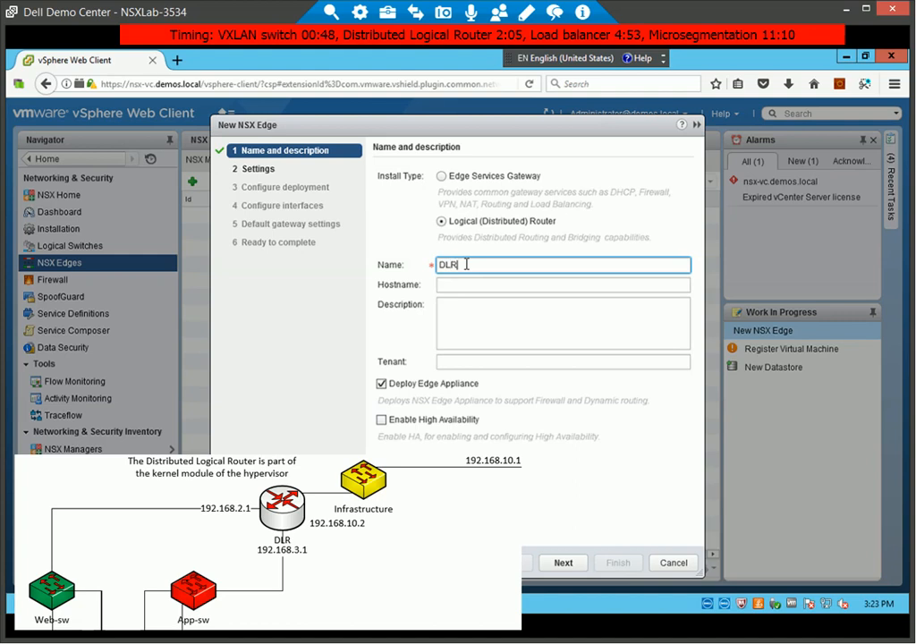
{"action": "left_click", "coordinate": [469, 280]}
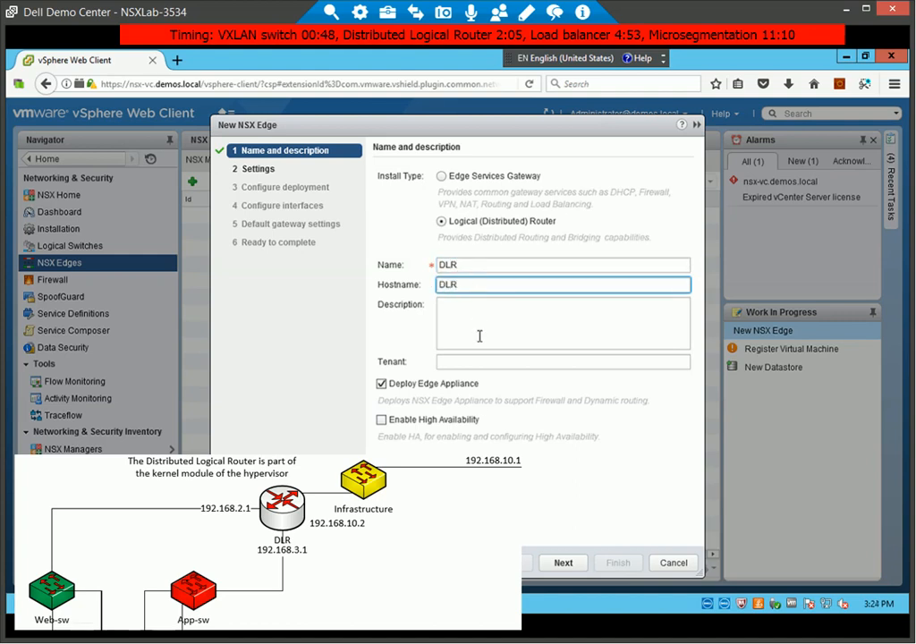
{"action": "left_click", "coordinate": [382, 419]}
{"action": "left_click", "coordinate": [562, 564]}
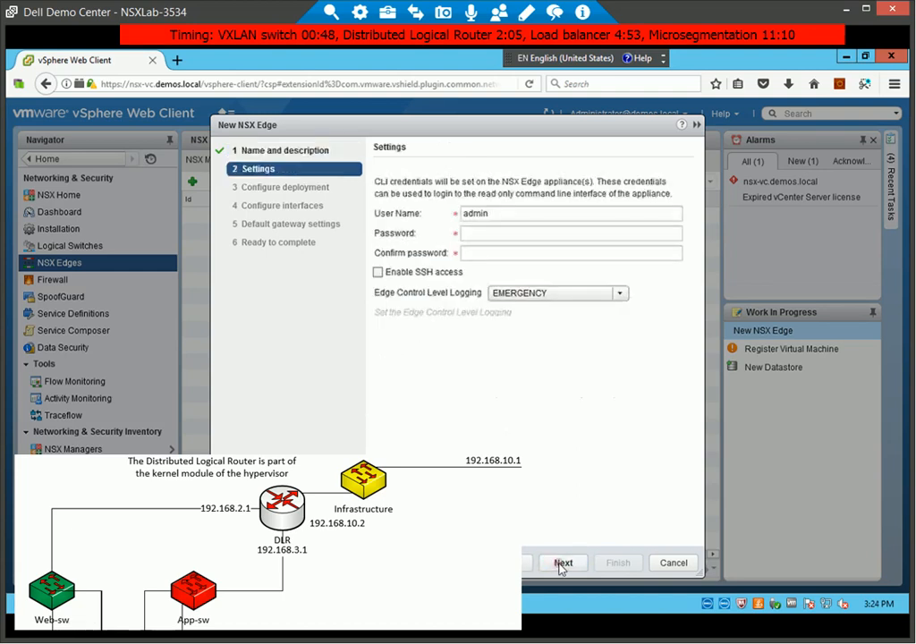
Enter and confirm the admin account's password for the edge and enable SSH access
{"action": "left_click", "coordinate": [494, 234]}
{"action": "key", "text": "ctrl+v"}
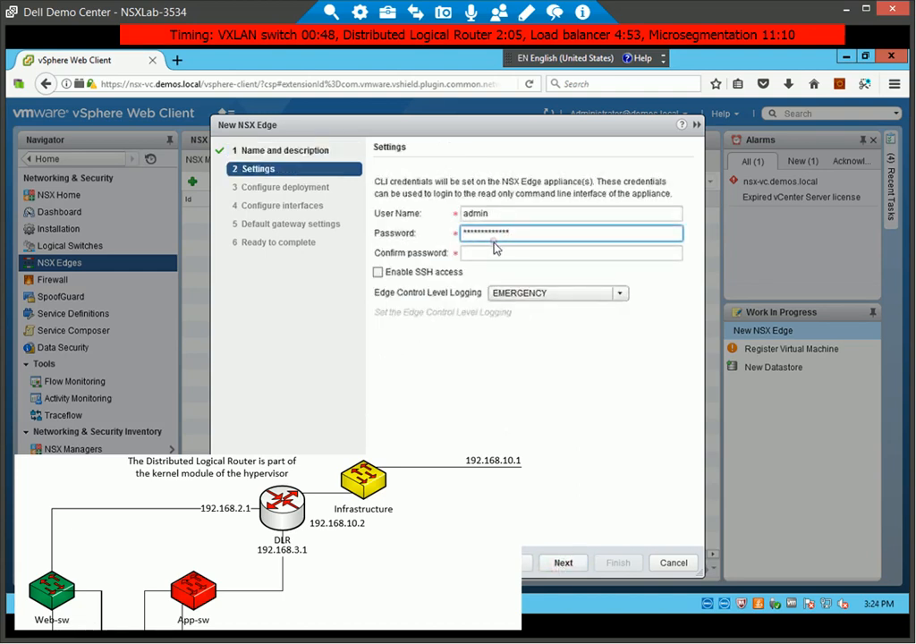
{"action": "left_click", "coordinate": [496, 254]}
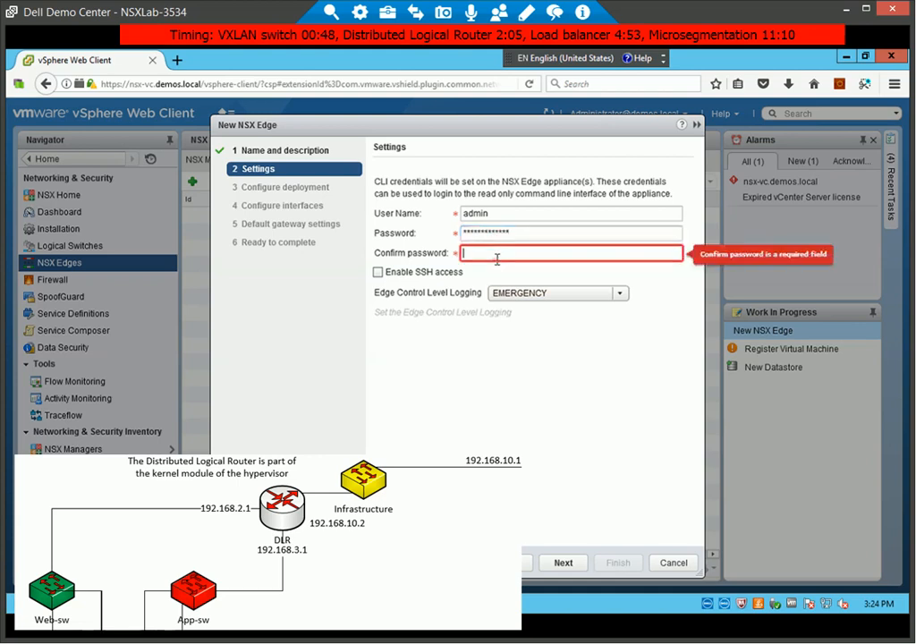
{"action": "key", "text": "ctrl+v"}
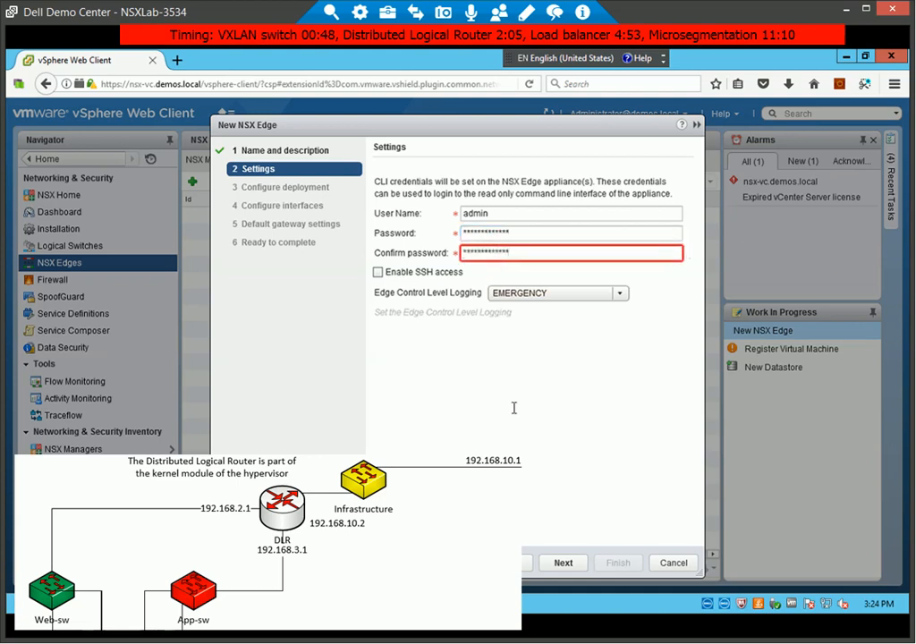
{"action": "left_click", "coordinate": [377, 273]}
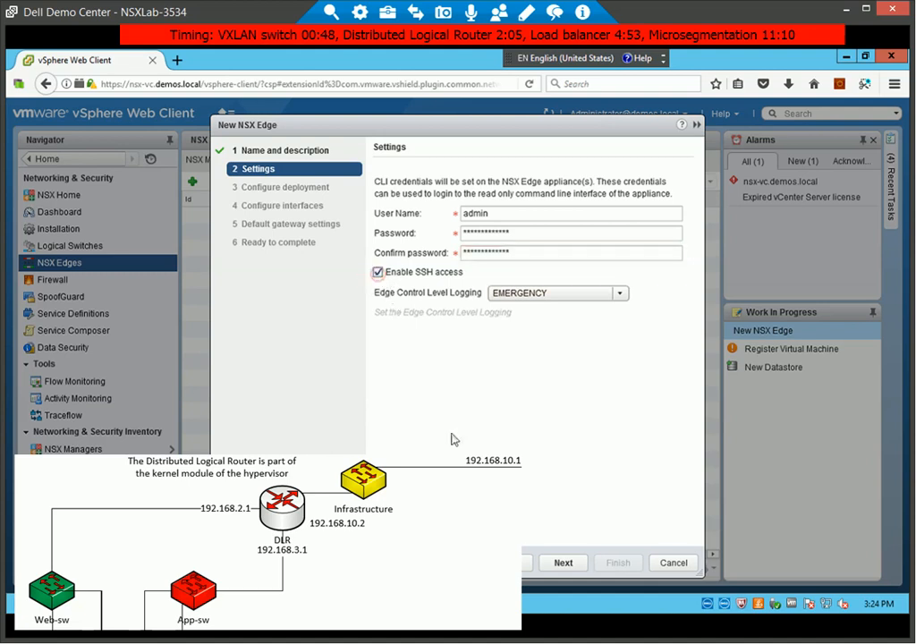
{"action": "left_click", "coordinate": [562, 563]}
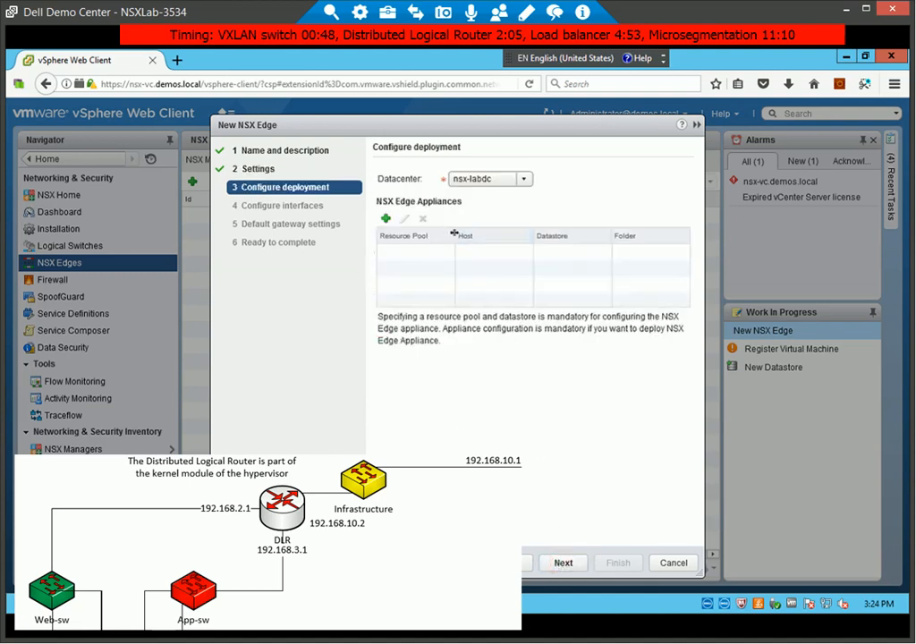
Add an edge appliance placed on cluster infrastructure-cl01, datastore infr-vol02 and host nsx-esxinfr02.demos.local, and proceed to interface configuration
{"action": "left_click", "coordinate": [387, 222]}
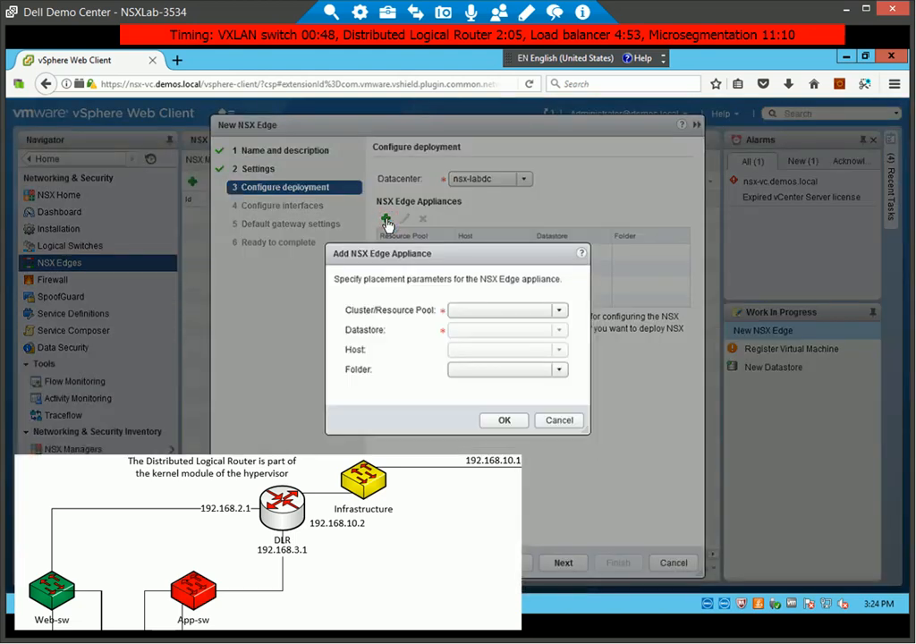
{"action": "left_click", "coordinate": [561, 311]}
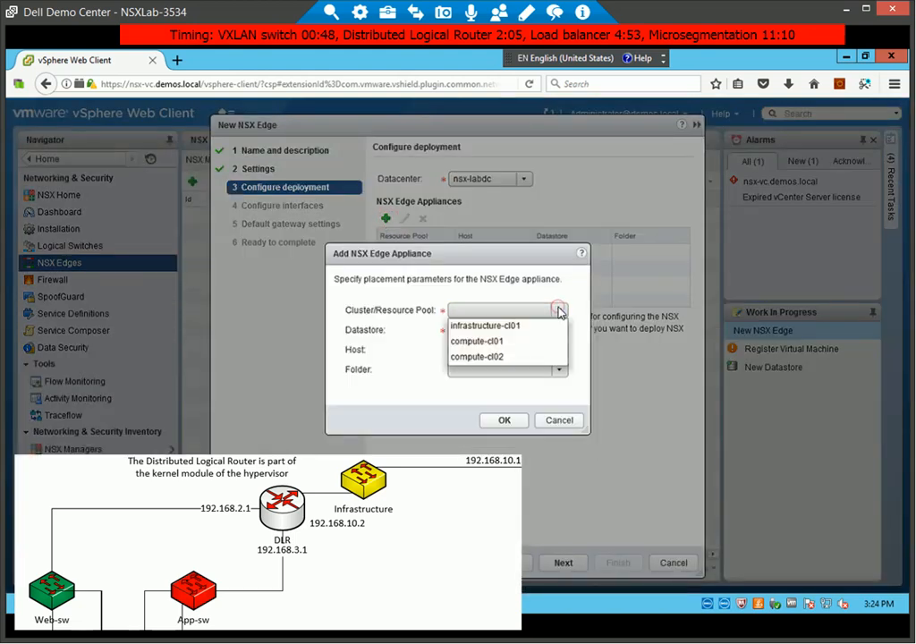
{"action": "left_click", "coordinate": [511, 323]}
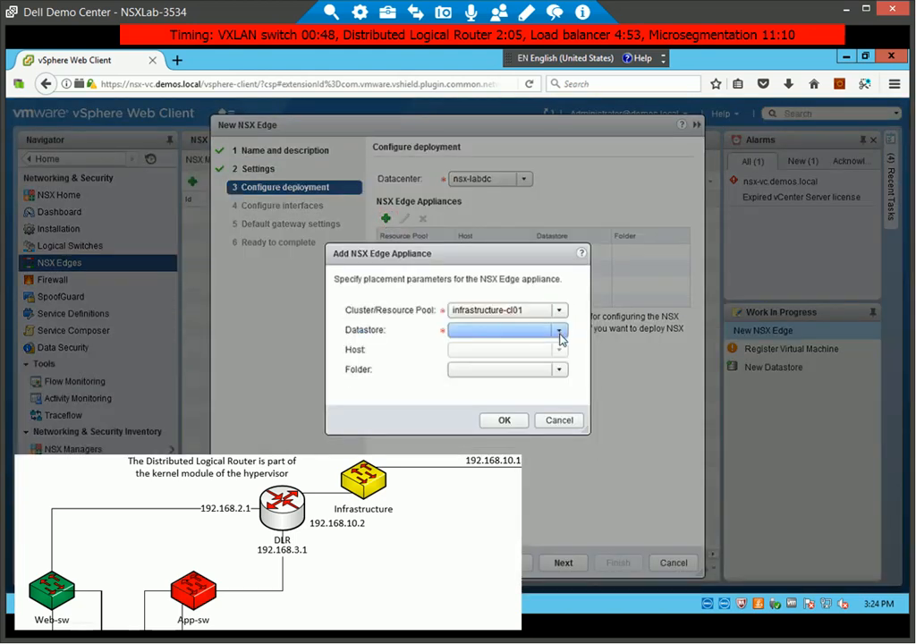
{"action": "left_click", "coordinate": [559, 331]}
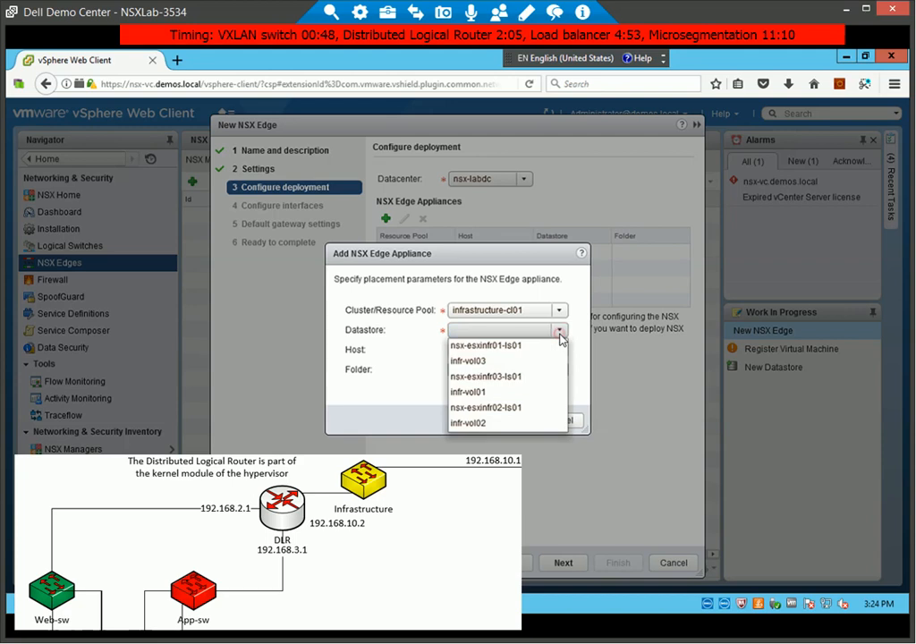
{"action": "left_click", "coordinate": [472, 423]}
{"action": "left_click", "coordinate": [561, 349]}
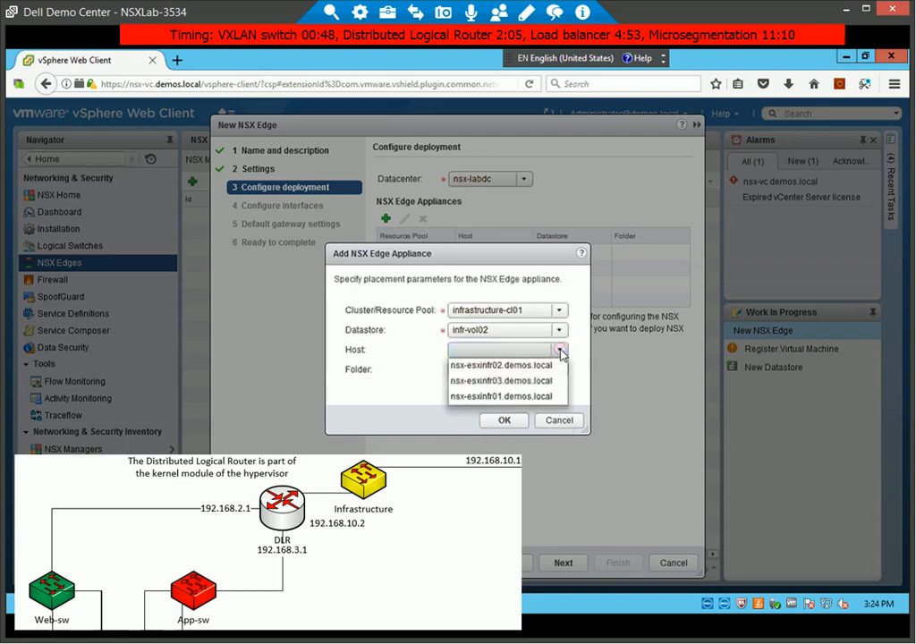
{"action": "left_click", "coordinate": [501, 365]}
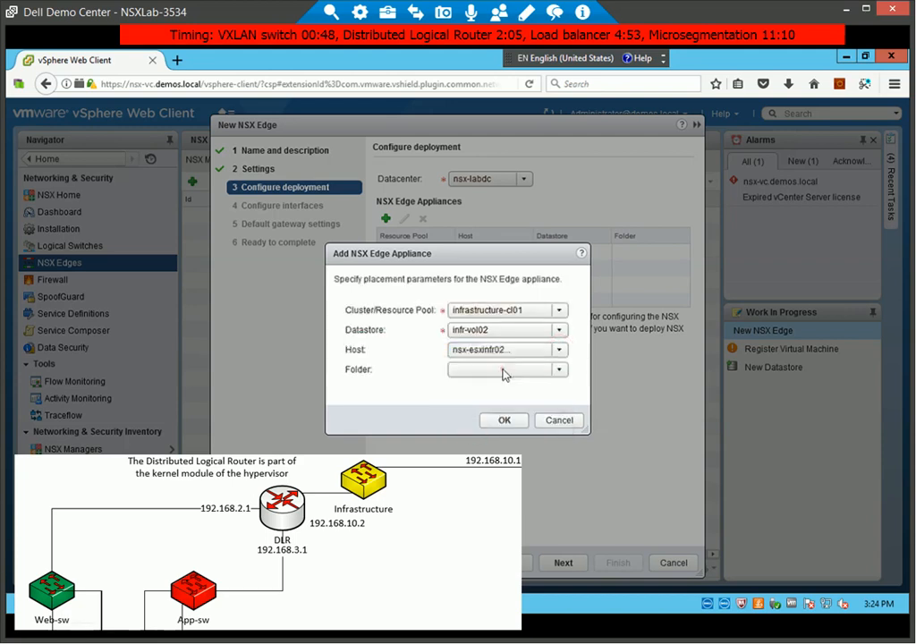
{"action": "left_click", "coordinate": [504, 421]}
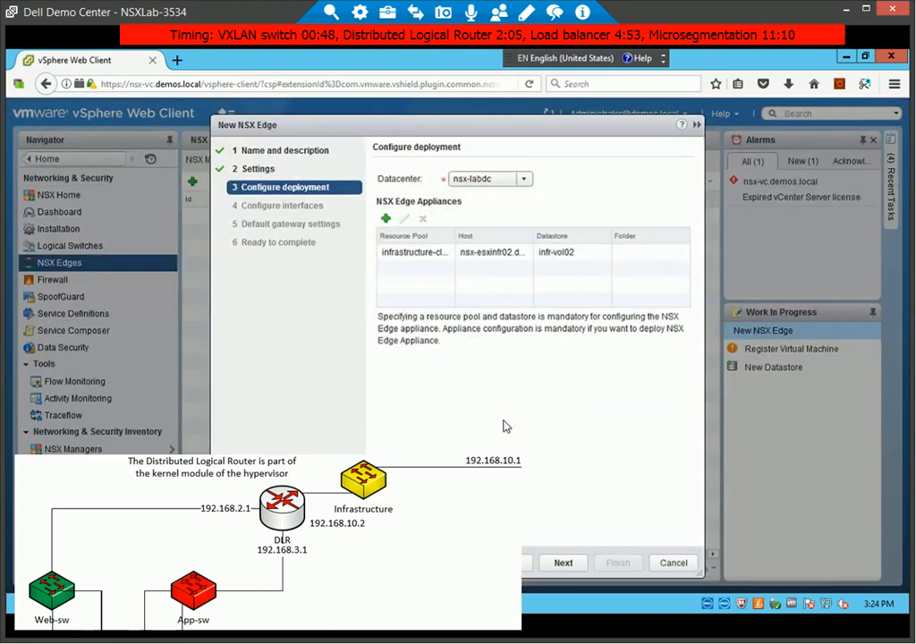
{"action": "left_click", "coordinate": [563, 563]}
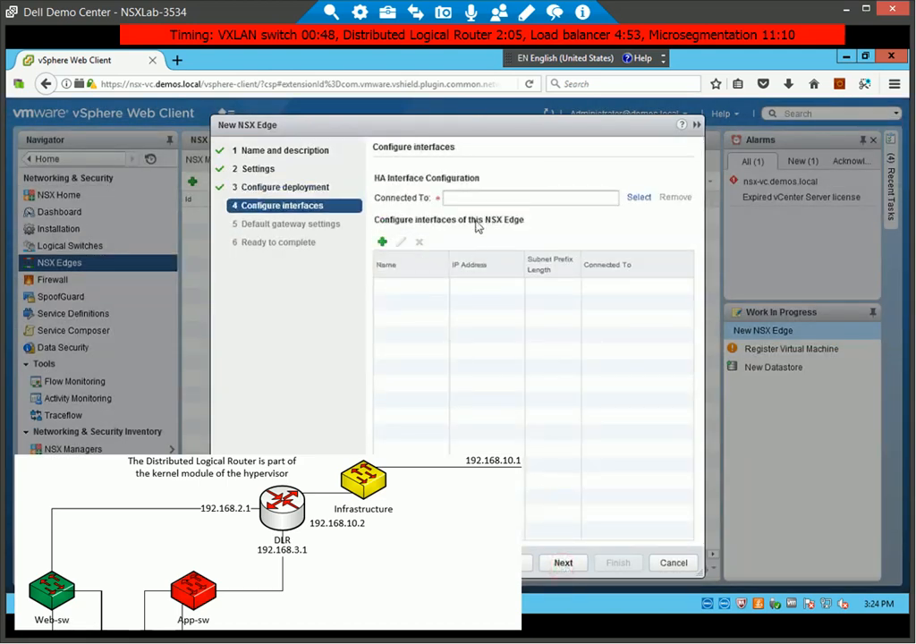
Connect the edge's HA interface to the distributed port group dpg-management
{"action": "left_click", "coordinate": [638, 205]}
{"action": "left_click", "coordinate": [535, 256]}
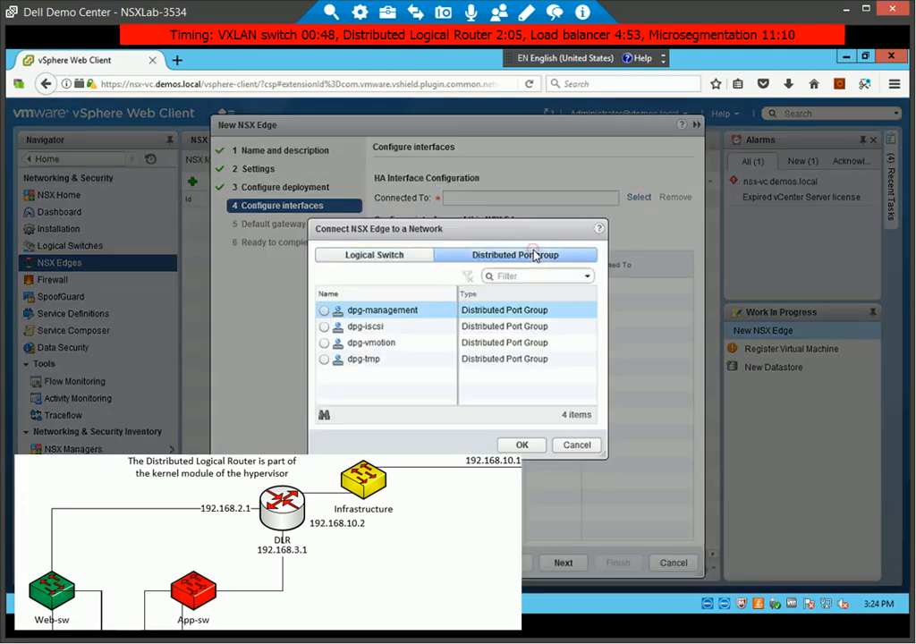
{"action": "left_click", "coordinate": [324, 310]}
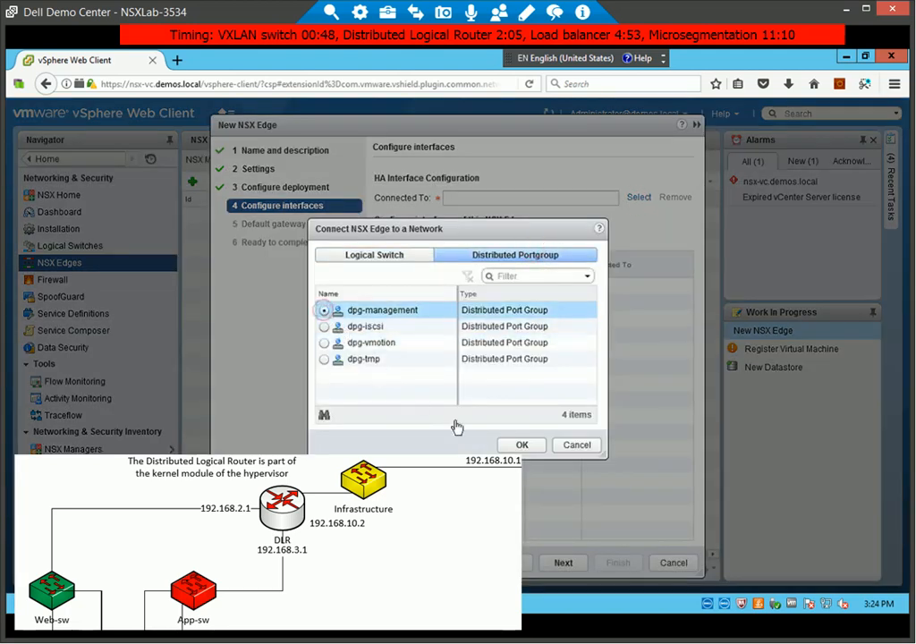
{"action": "left_click", "coordinate": [522, 445]}
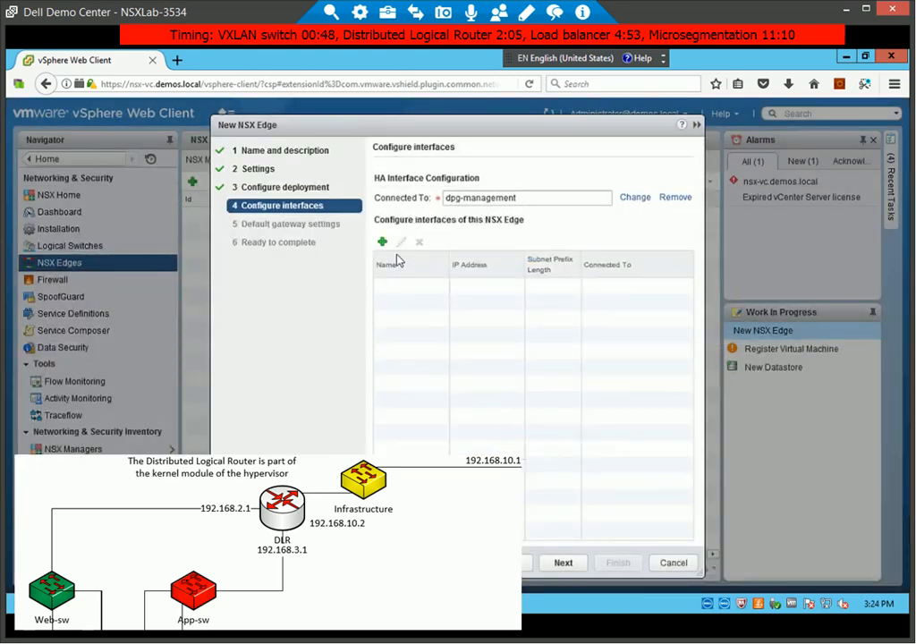
Add an uplink interface named infra on the Infrastruture logical switch with IP address 192.168.10.2 and prefix length 24
{"action": "left_click", "coordinate": [383, 244]}
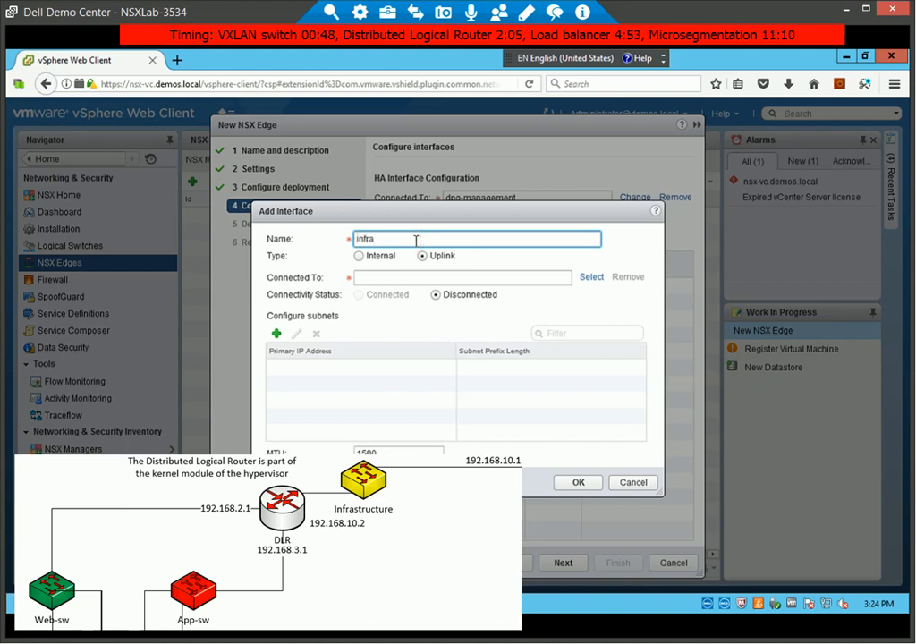
{"action": "left_click", "coordinate": [588, 282]}
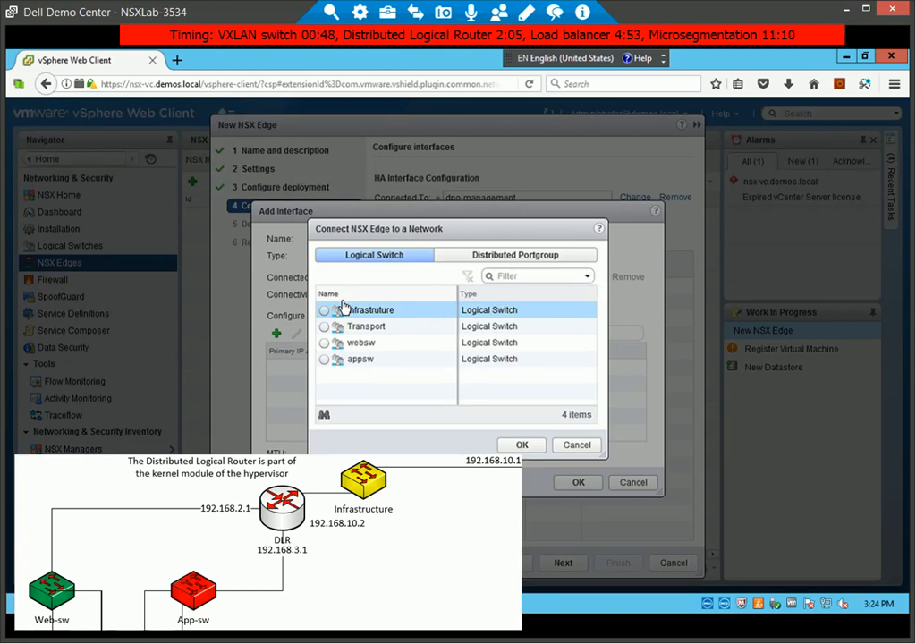
{"action": "left_click", "coordinate": [324, 310]}
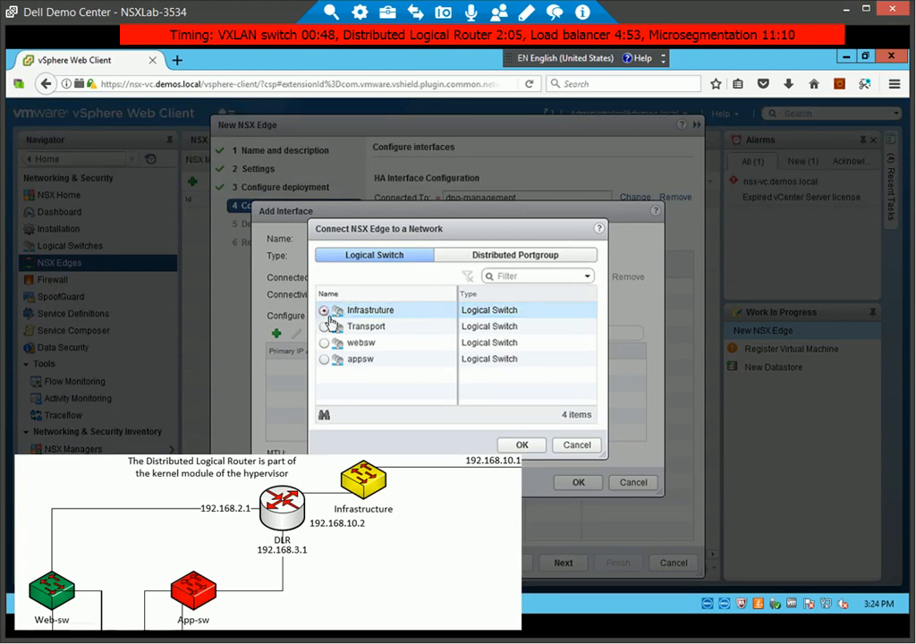
{"action": "left_click", "coordinate": [522, 446]}
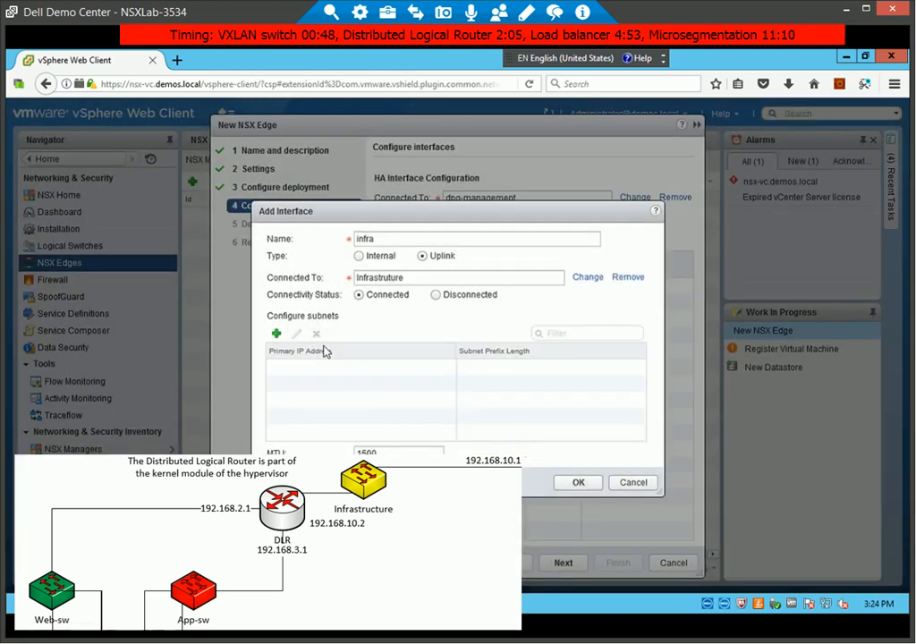
{"action": "left_click", "coordinate": [277, 335]}
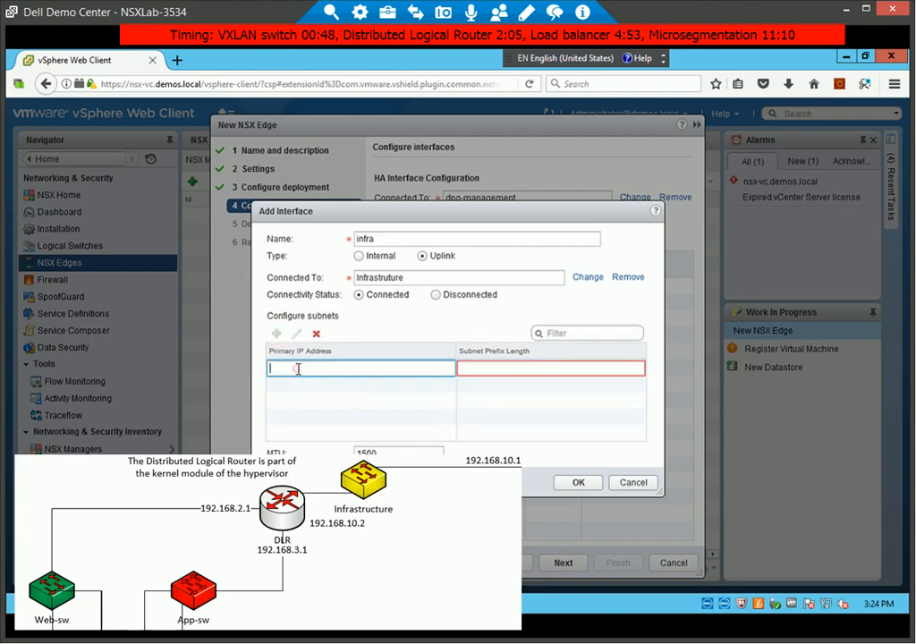
{"action": "type", "text": "192.168.10.2"}
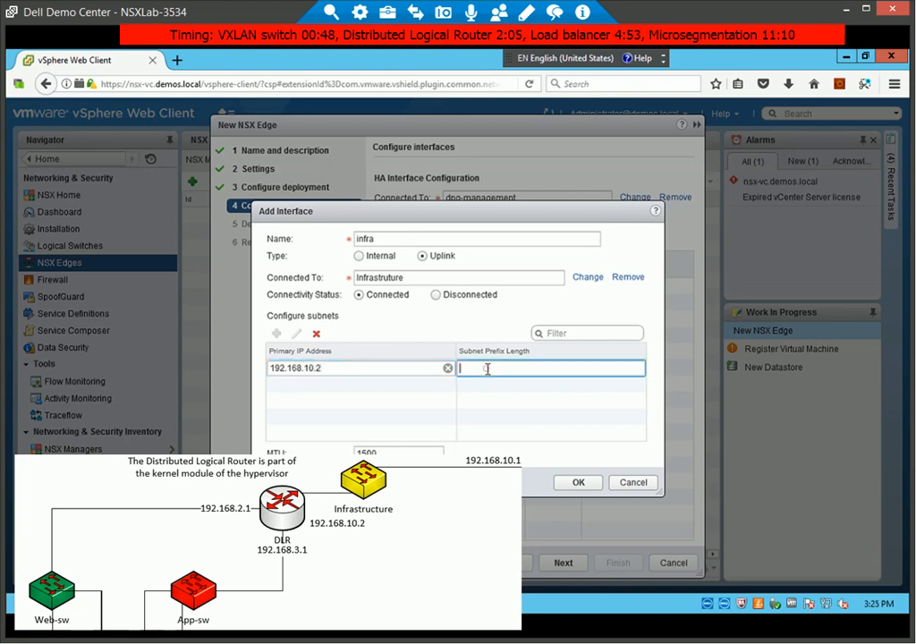
{"action": "left_click", "coordinate": [577, 483]}
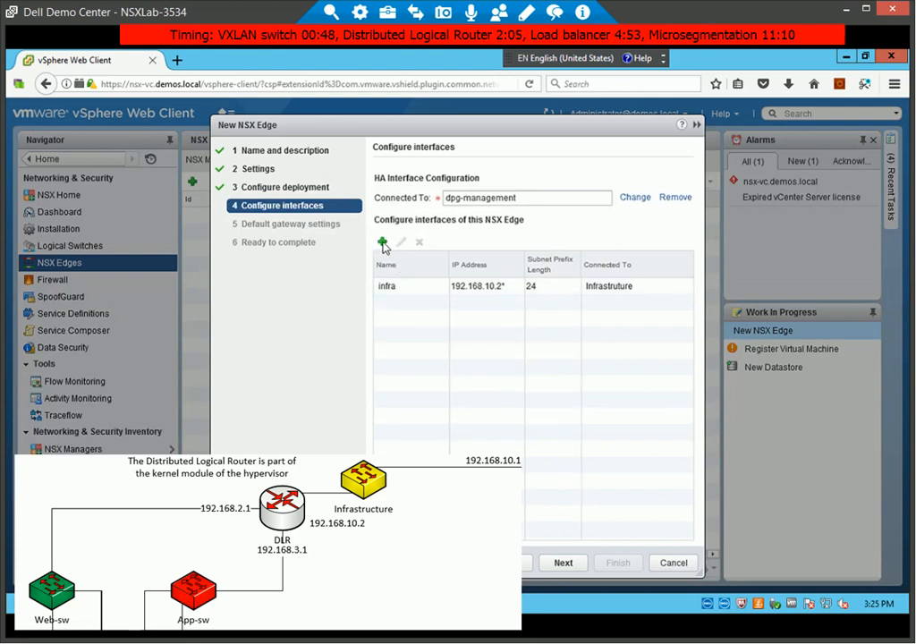
Add an internal interface named web on the websw logical switch with IP address 192.168.2.1 and prefix length 24
{"action": "left_click", "coordinate": [383, 244]}
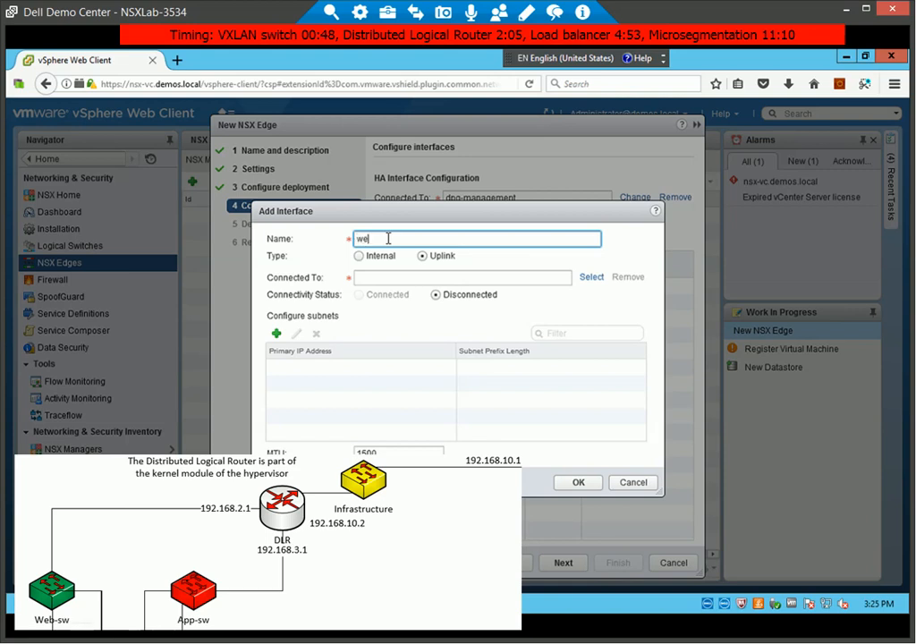
{"action": "left_click", "coordinate": [359, 256]}
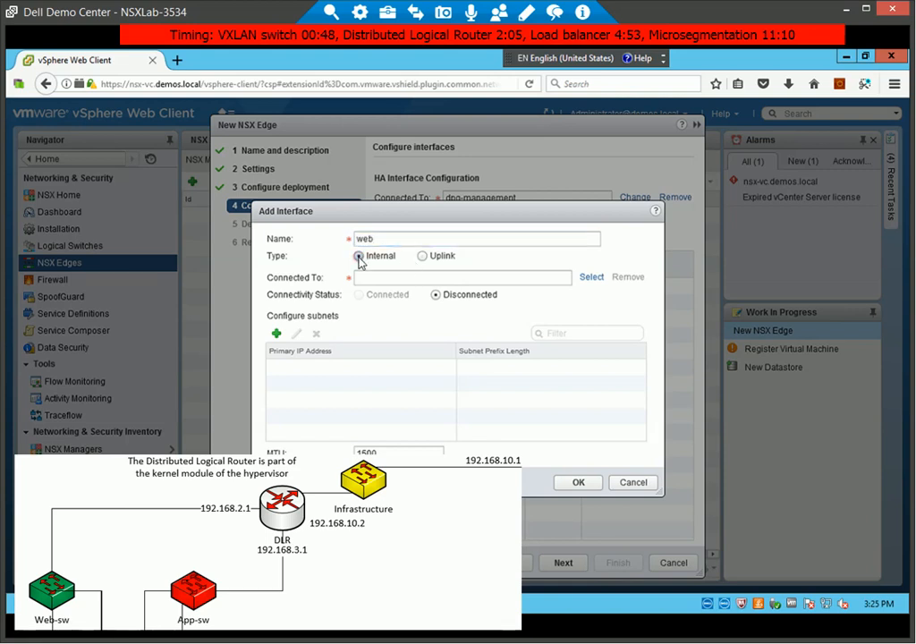
{"action": "left_click", "coordinate": [590, 278]}
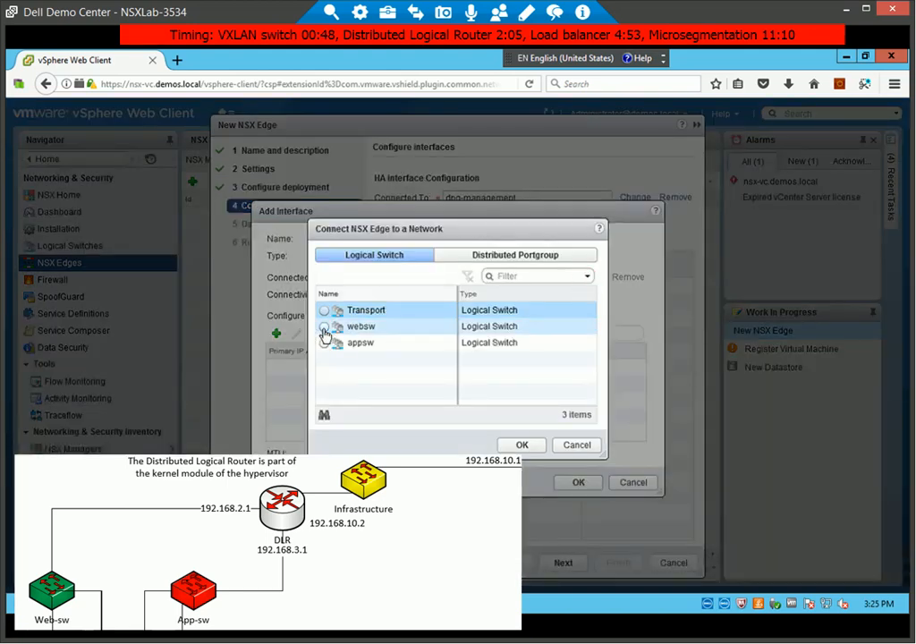
{"action": "left_click", "coordinate": [324, 327]}
{"action": "left_click", "coordinate": [521, 444]}
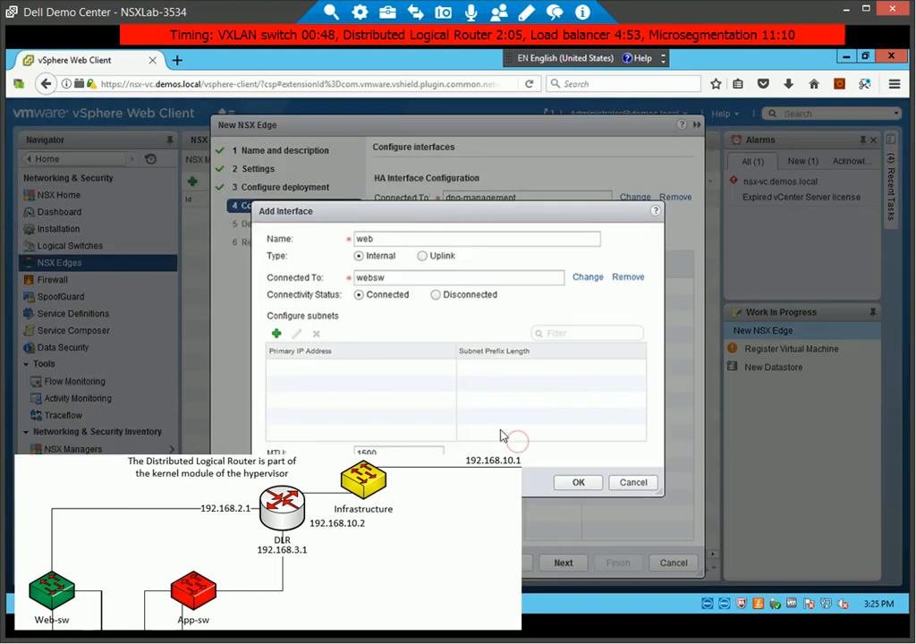
{"action": "left_click", "coordinate": [276, 333]}
{"action": "left_click", "coordinate": [300, 370]}
{"action": "type", "text": "192.168.2.1"}
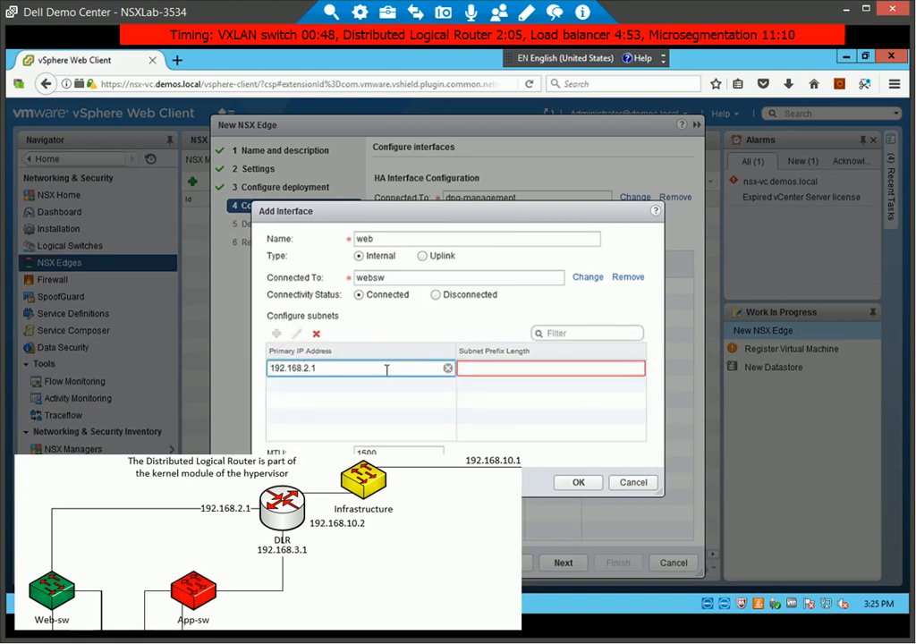
{"action": "left_click", "coordinate": [490, 370]}
{"action": "type", "text": "24"}
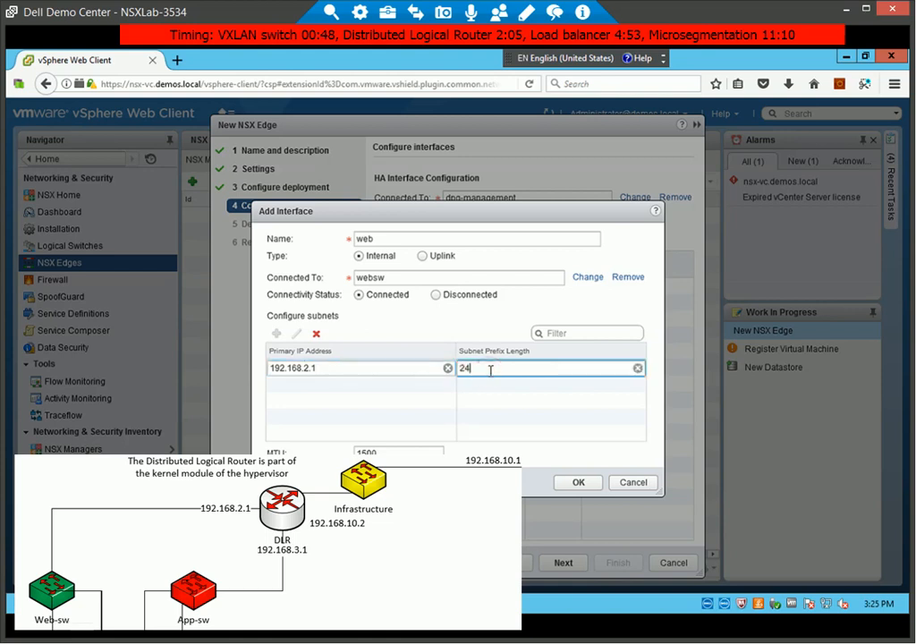
{"action": "left_click", "coordinate": [583, 482]}
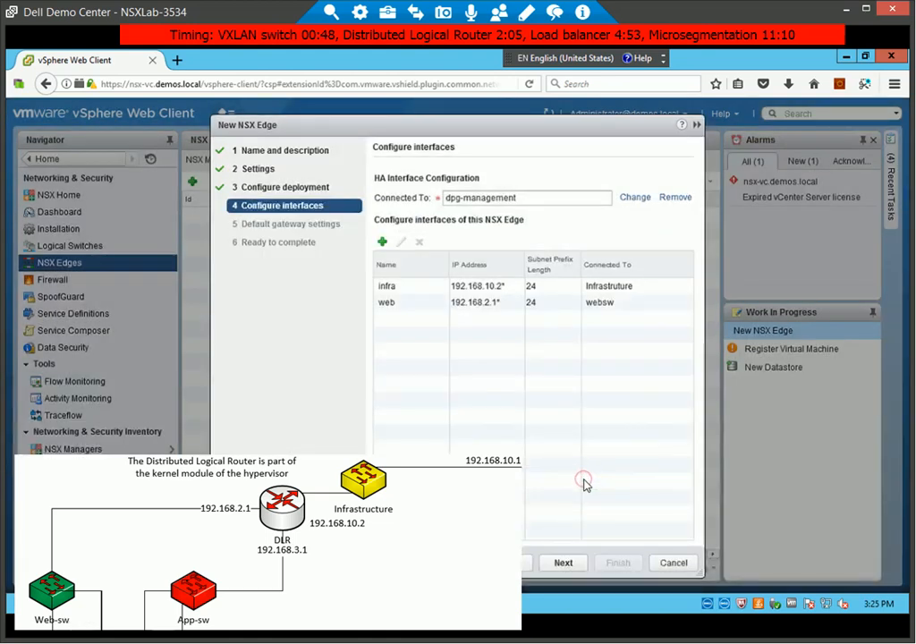
Add an uplink interface named app on the appsw logical switch with IP address 192.168.3.1 and prefix length 24
{"action": "left_click", "coordinate": [382, 242]}
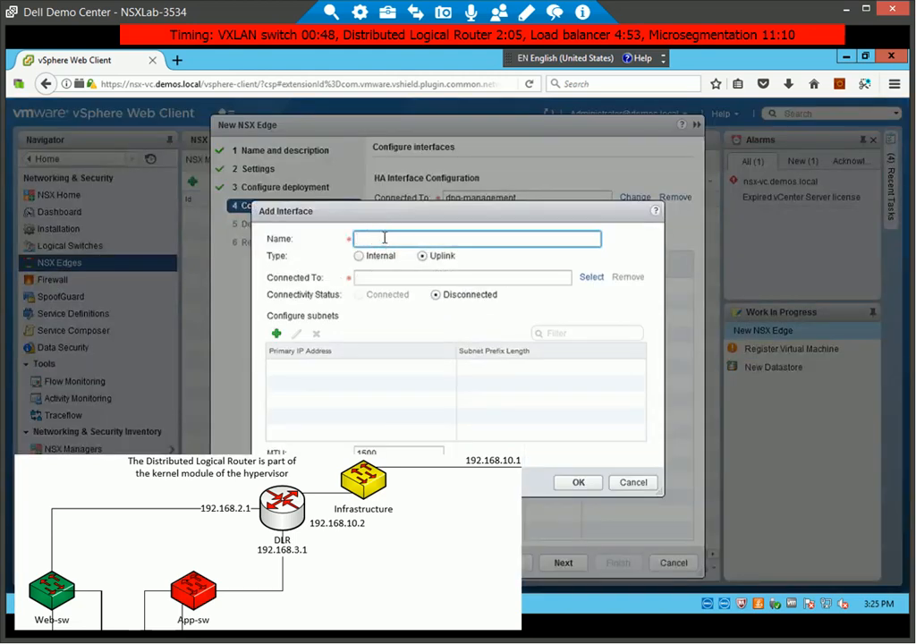
{"action": "type", "text": "app"}
{"action": "left_click", "coordinate": [589, 277]}
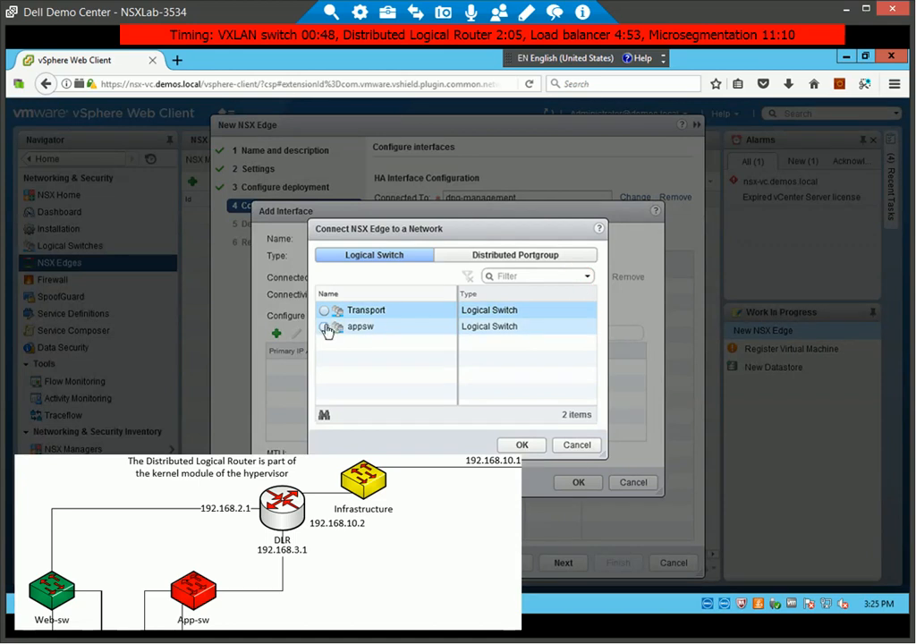
{"action": "left_click", "coordinate": [327, 329]}
{"action": "left_click", "coordinate": [517, 446]}
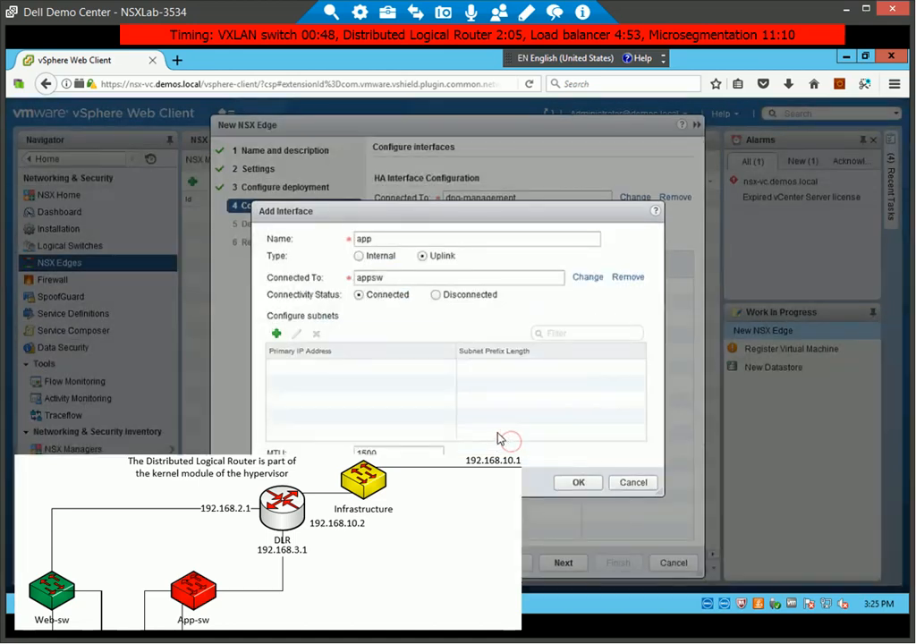
{"action": "left_click", "coordinate": [277, 336]}
{"action": "left_click", "coordinate": [295, 368]}
{"action": "type", "text": "192"}
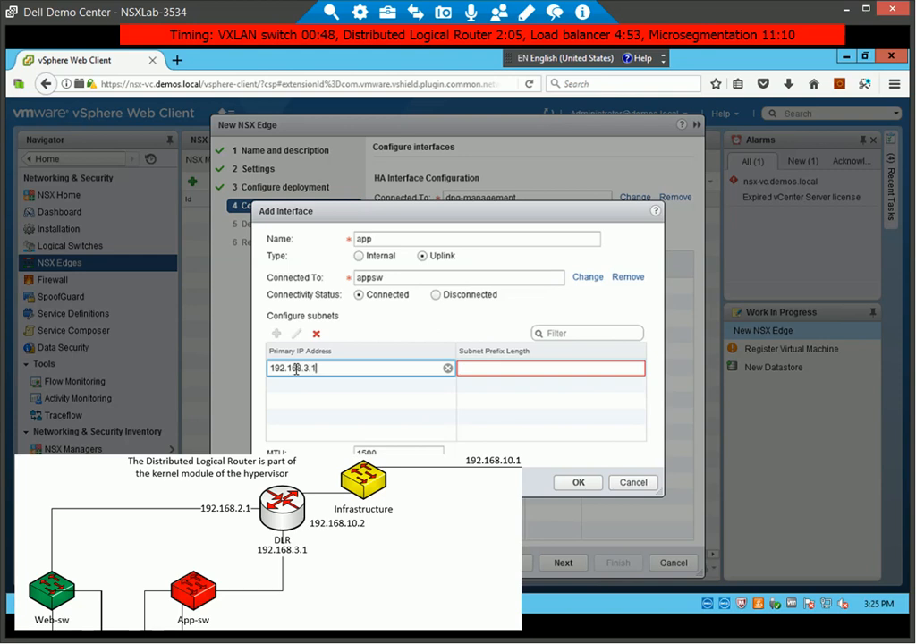
{"action": "type", "text": ".168.3.1"}
{"action": "left_click", "coordinate": [506, 367]}
{"action": "type", "text": "24"}
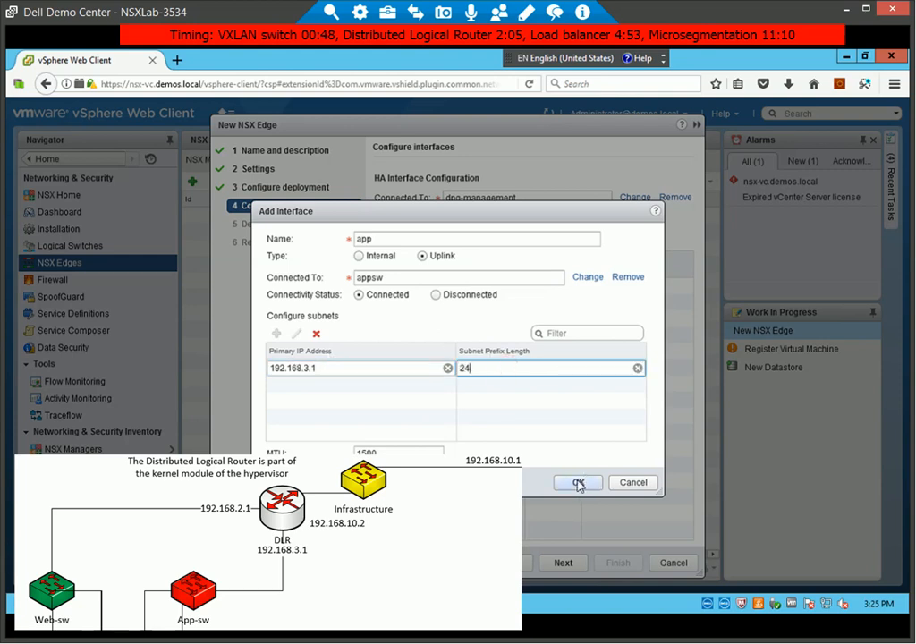
{"action": "left_click", "coordinate": [581, 483]}
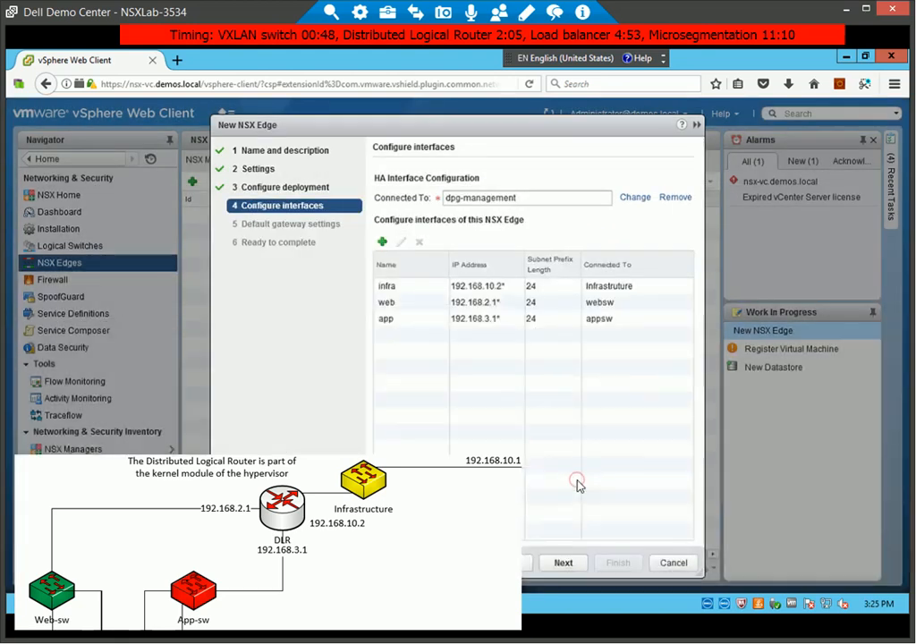
Set the default gateway to 192.168.10.1 on the infra vNIC and finish deploying the distributed logical router
{"action": "left_click", "coordinate": [563, 564]}
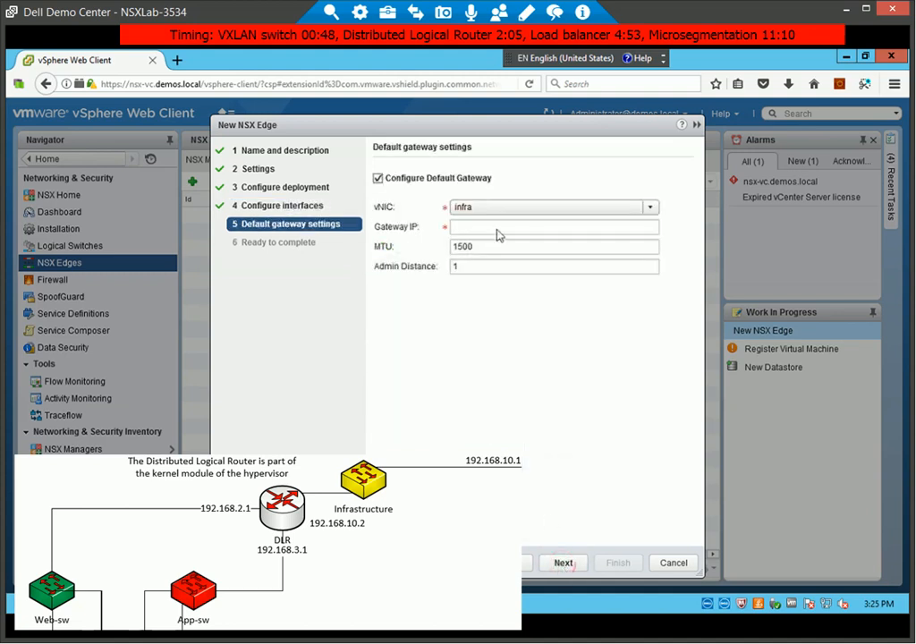
{"action": "left_click", "coordinate": [494, 228]}
{"action": "type", "text": "192.168.10.1"}
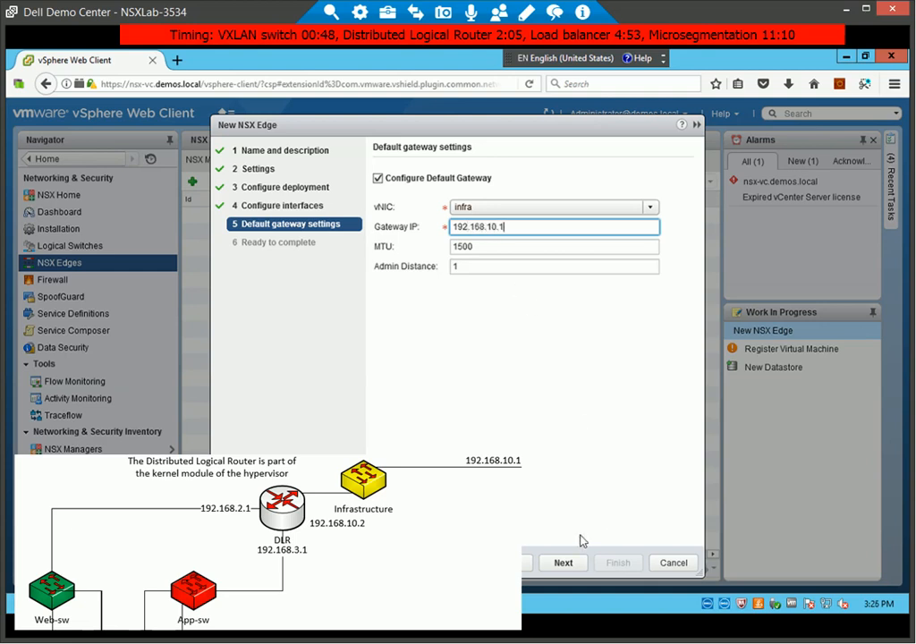
{"action": "left_click", "coordinate": [560, 564]}
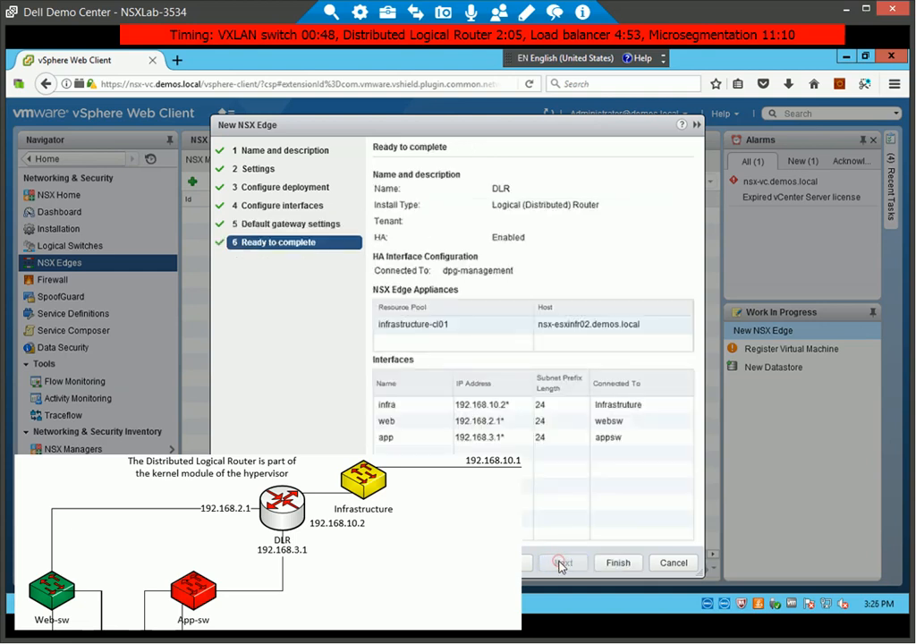
{"action": "left_click", "coordinate": [628, 565]}
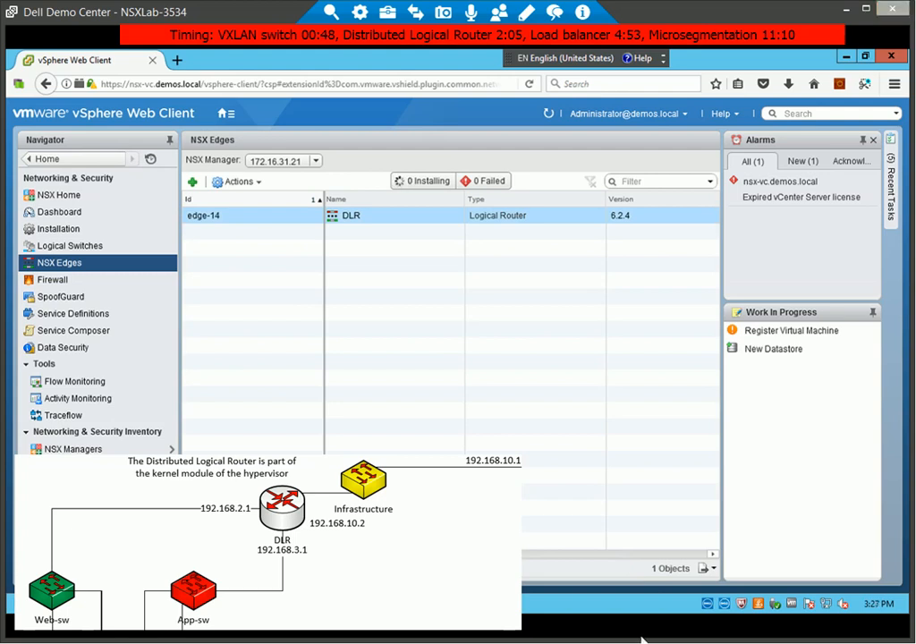
Disable the firewall on the DLR edge and publish the change
{"action": "double_click", "coordinate": [345, 218]}
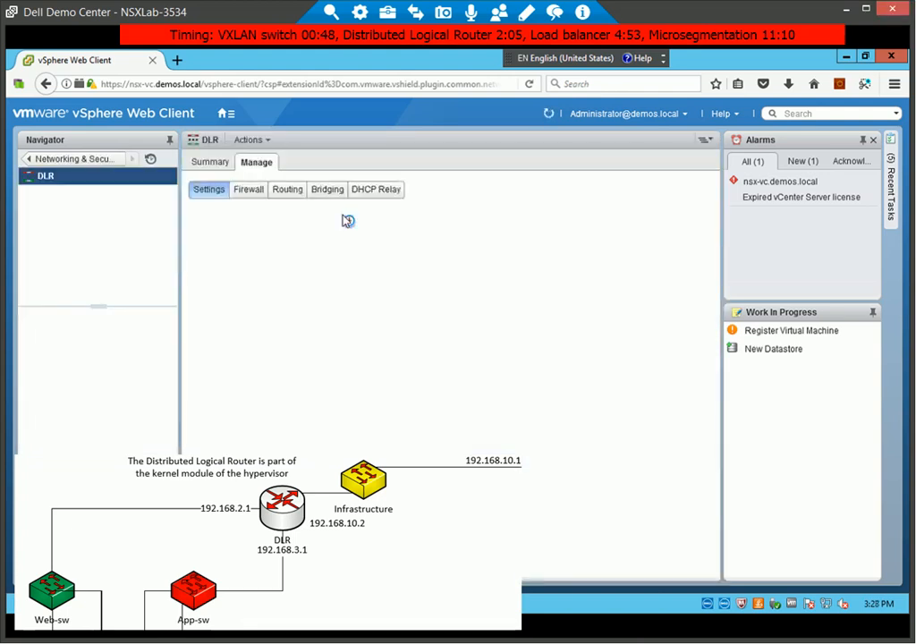
{"action": "left_click", "coordinate": [239, 190]}
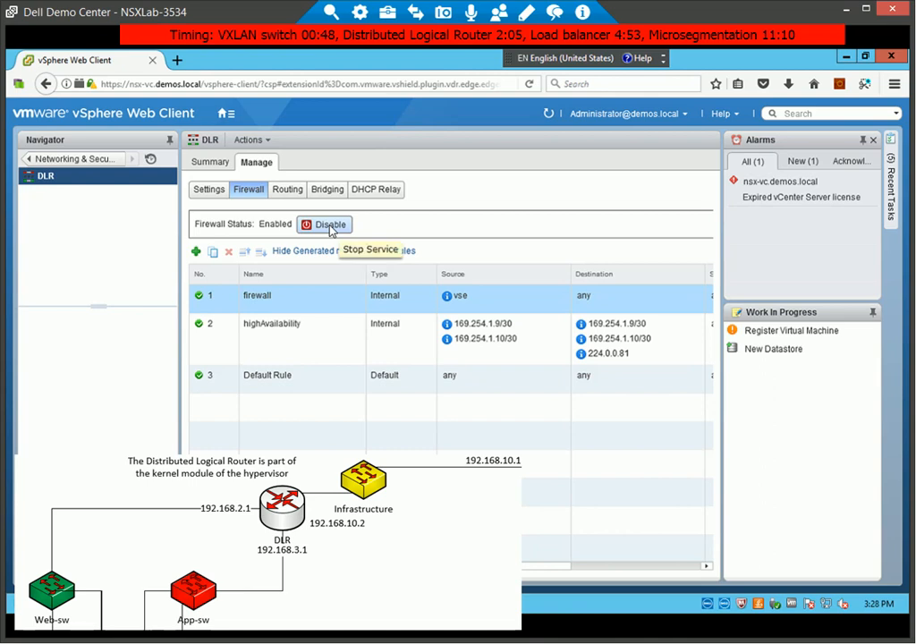
{"action": "left_click", "coordinate": [331, 226]}
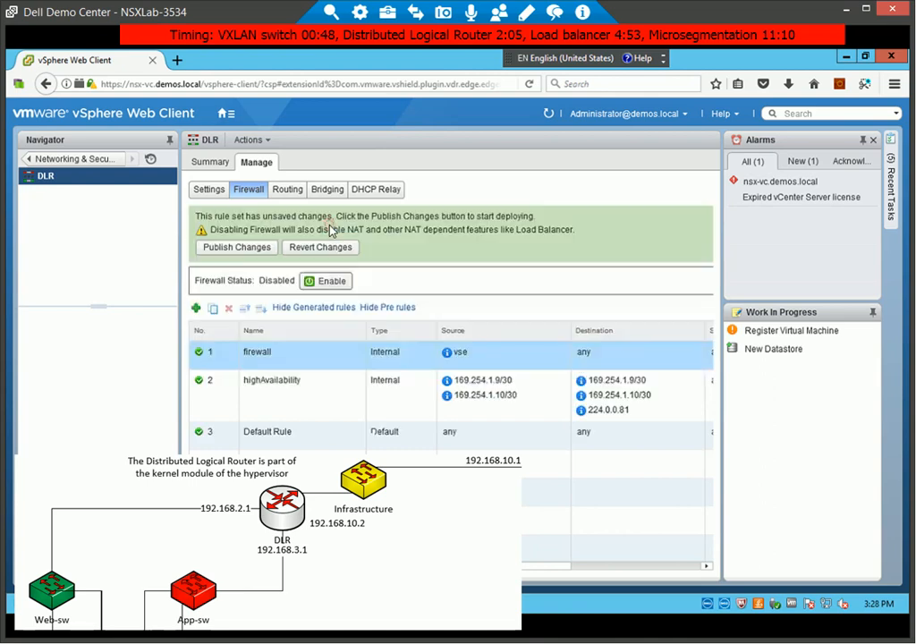
{"action": "left_click", "coordinate": [229, 248]}
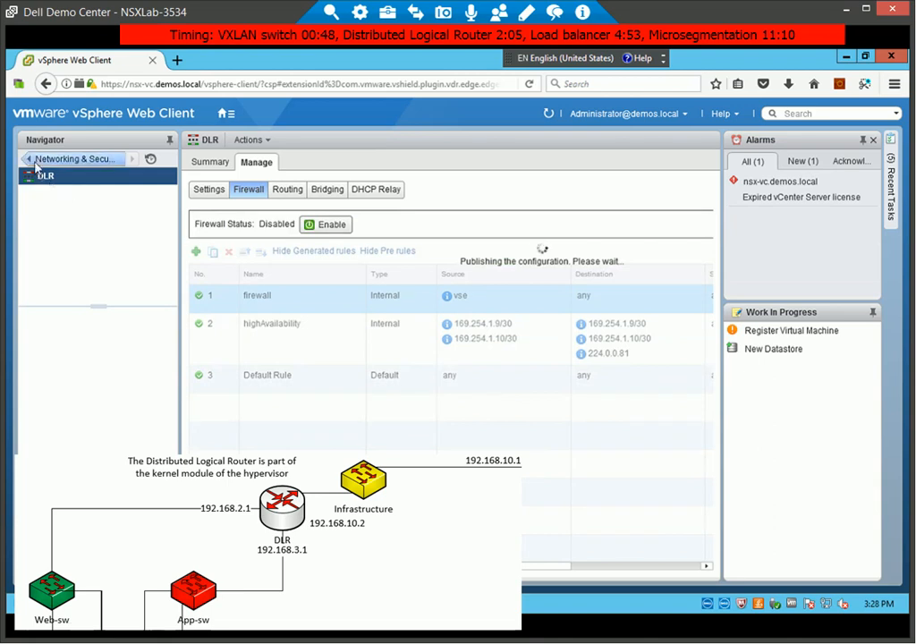
Start a new NSX Edge as an Edge Services Gateway with name and hostname LB, and proceed to its settings
{"action": "left_click", "coordinate": [30, 160]}
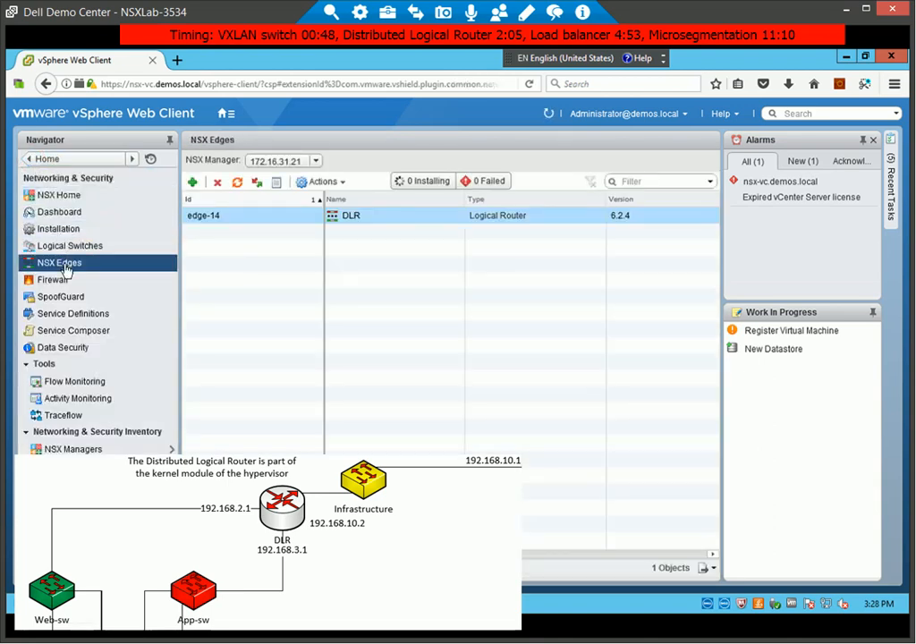
{"action": "left_click", "coordinate": [194, 184]}
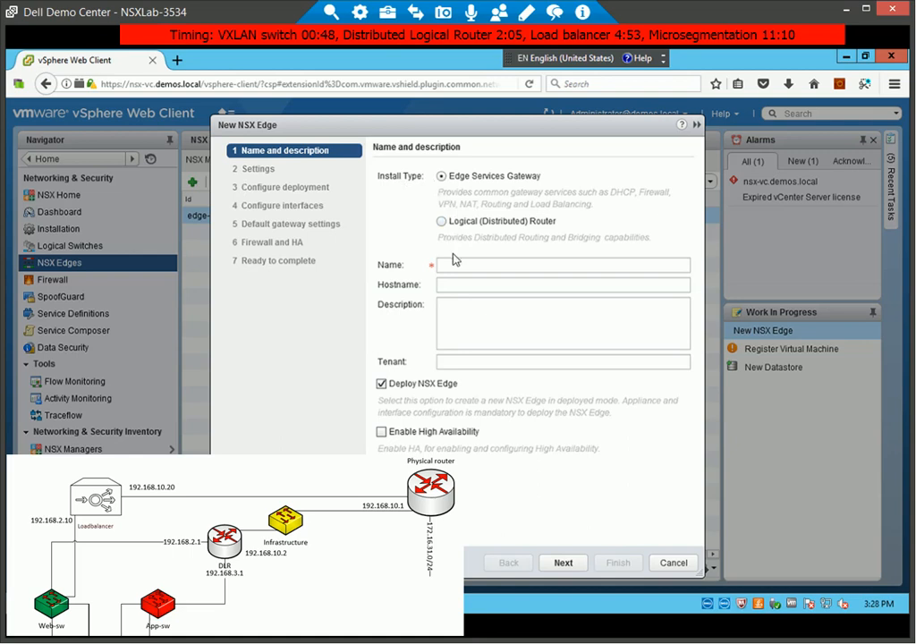
{"action": "left_click", "coordinate": [462, 266]}
{"action": "type", "text": "LB"}
{"action": "left_click", "coordinate": [476, 285]}
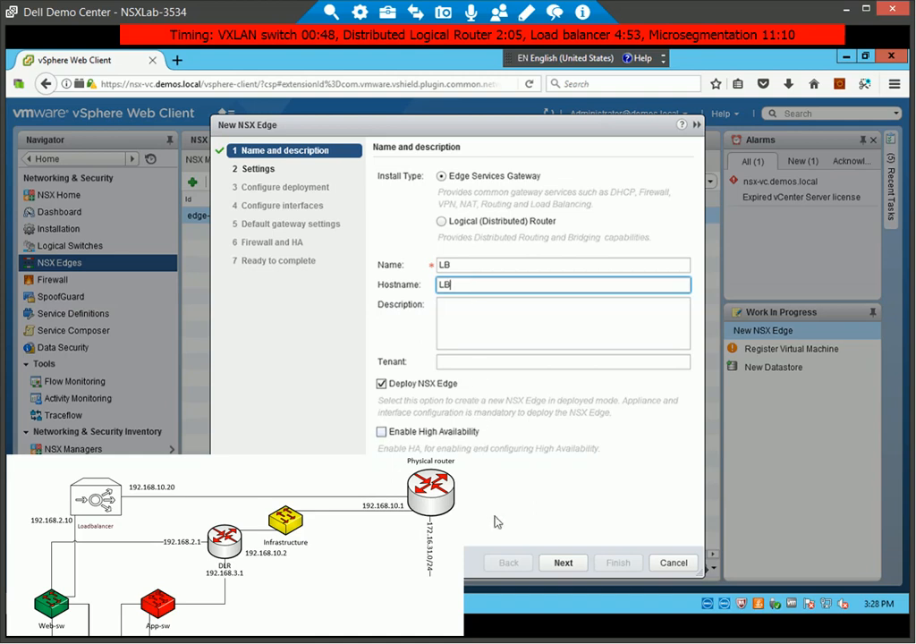
{"action": "left_click", "coordinate": [563, 563]}
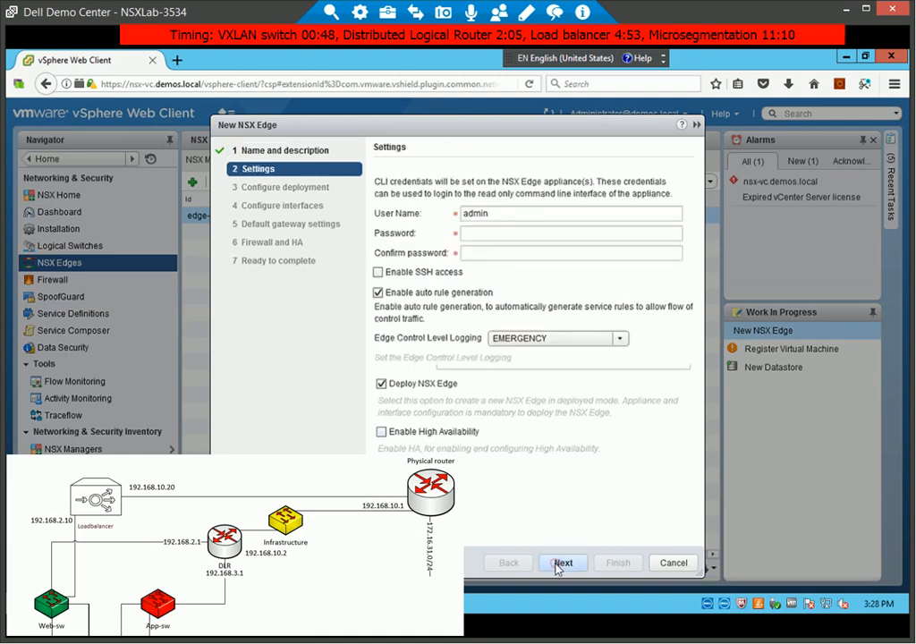
Enter and confirm the admin CLI password, enable SSH access, and proceed to the deployment configuration
{"action": "left_click", "coordinate": [520, 235]}
{"action": "key", "text": "ctrl+v"}
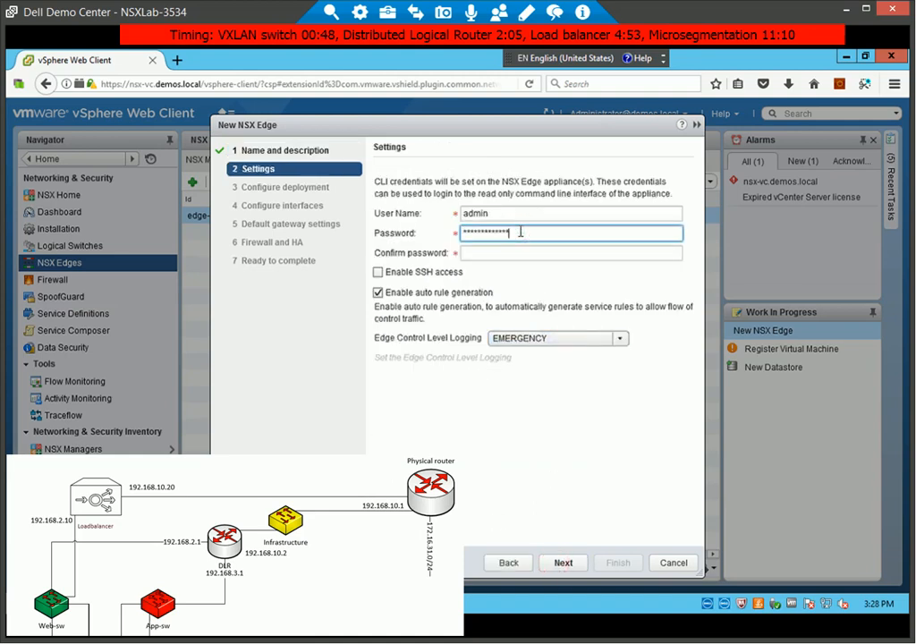
{"action": "left_click", "coordinate": [510, 251]}
{"action": "key", "text": "ctrl+v"}
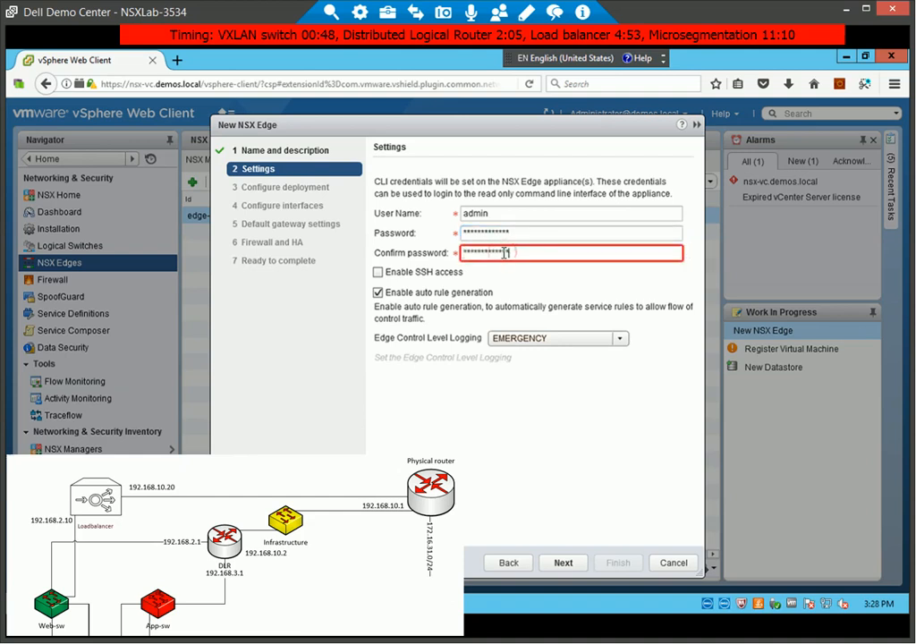
{"action": "left_click", "coordinate": [377, 272]}
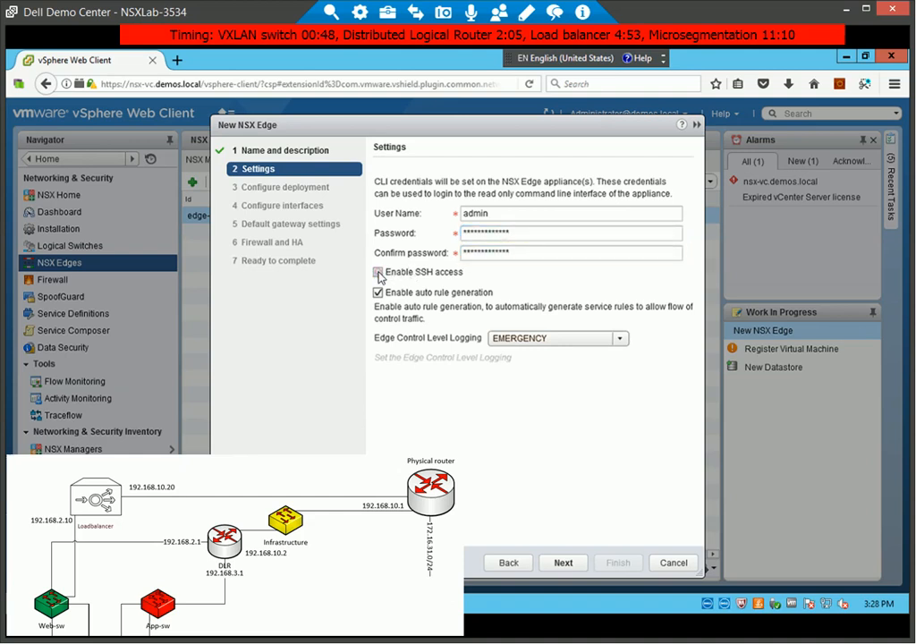
{"action": "left_click", "coordinate": [577, 565]}
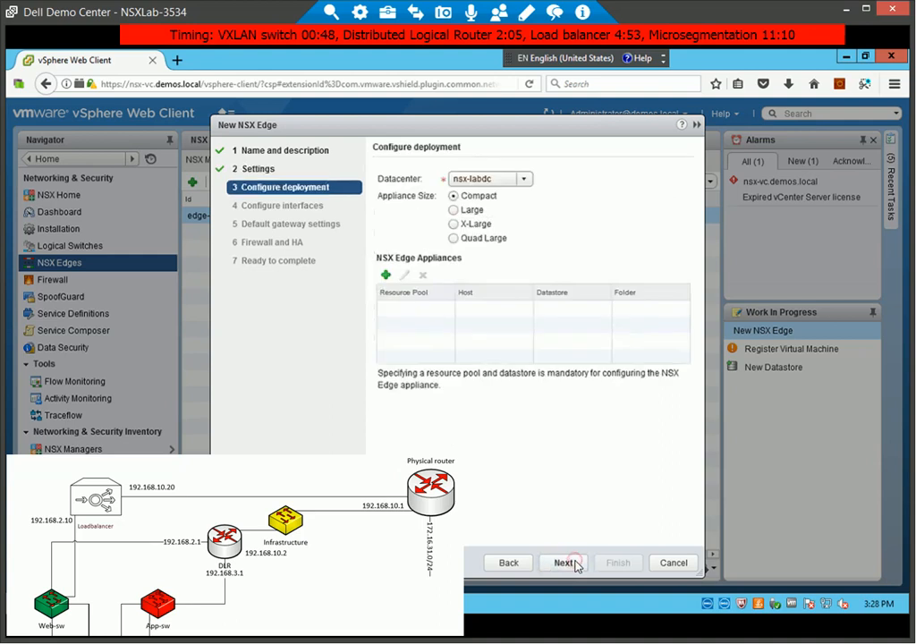
Add an edge appliance on cluster infrastructure-cl01, datastore nsx-esxinfr02-ls01 and host nsx-esxinfr02, and proceed to the interface configuration
{"action": "left_click", "coordinate": [386, 275]}
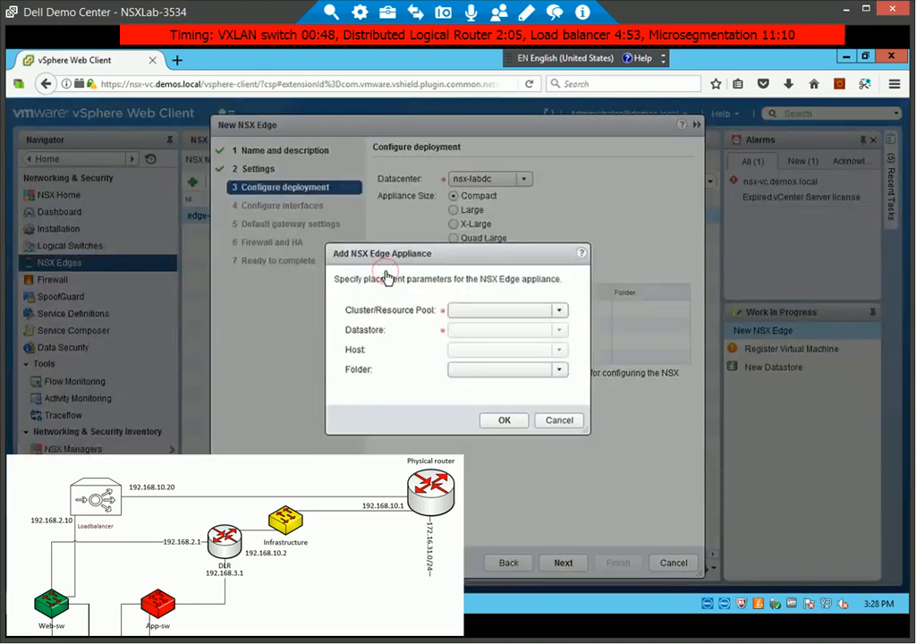
{"action": "left_click", "coordinate": [562, 311]}
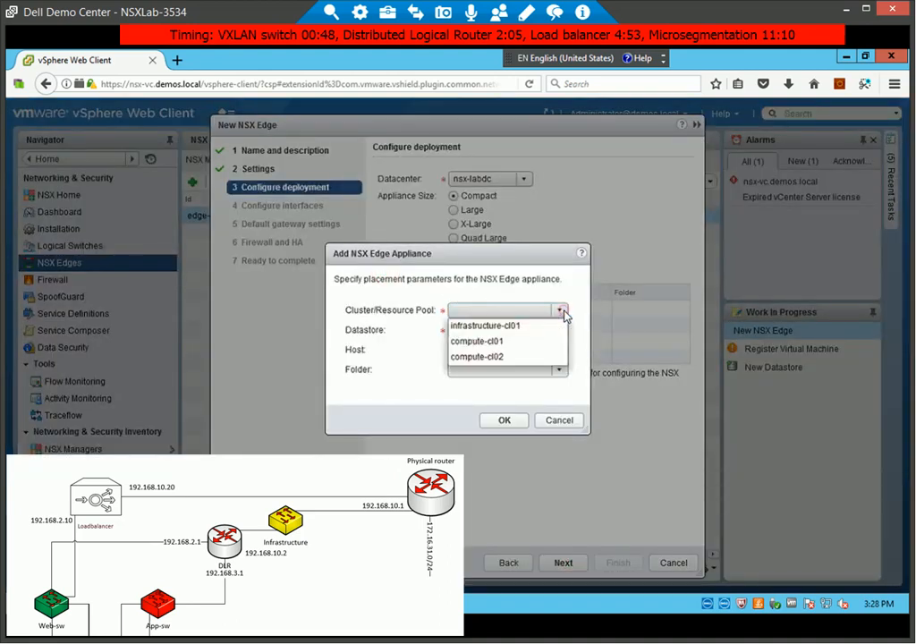
{"action": "left_click", "coordinate": [492, 331]}
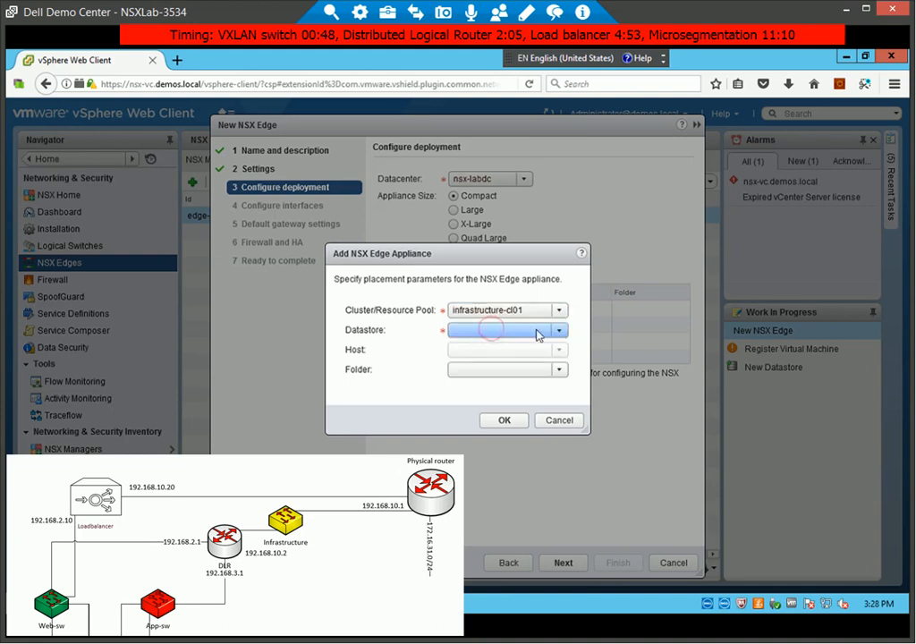
{"action": "left_click", "coordinate": [560, 332]}
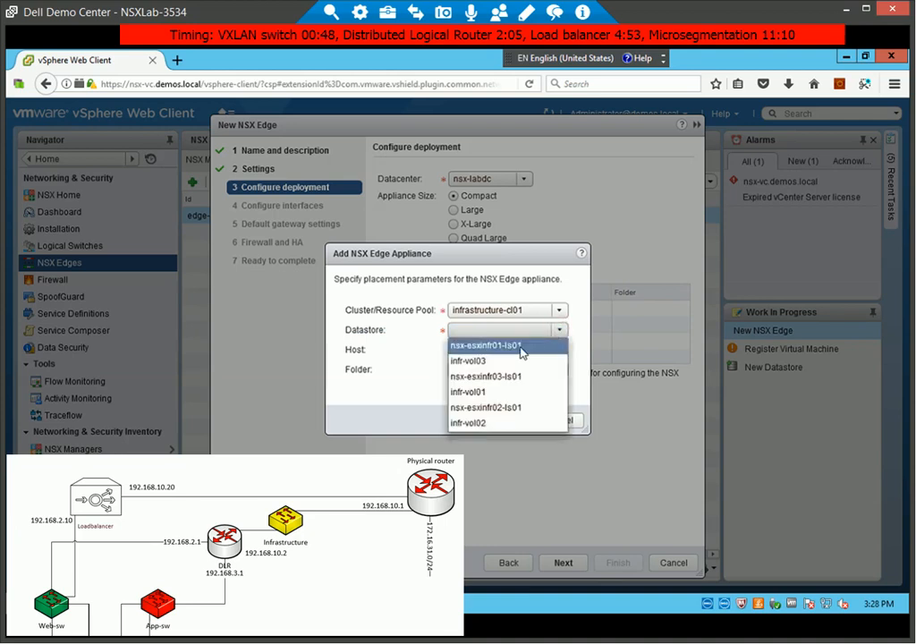
{"action": "left_click", "coordinate": [499, 407]}
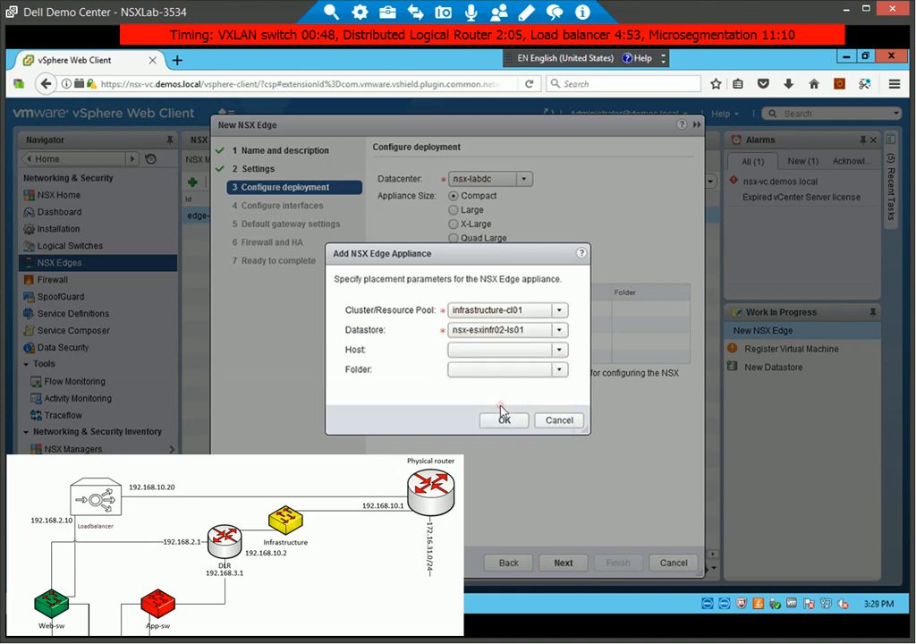
{"action": "left_click", "coordinate": [559, 350]}
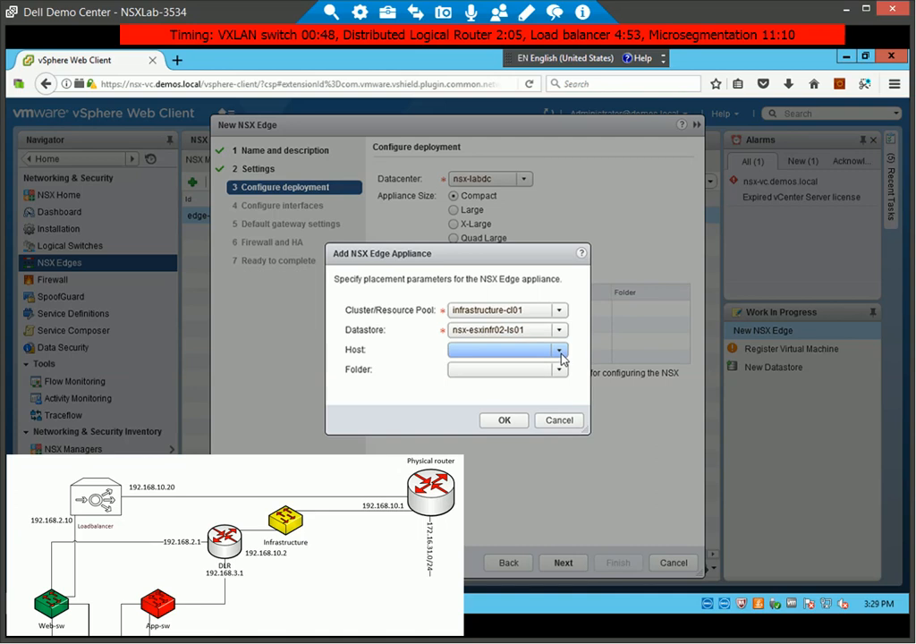
{"action": "left_click", "coordinate": [523, 368]}
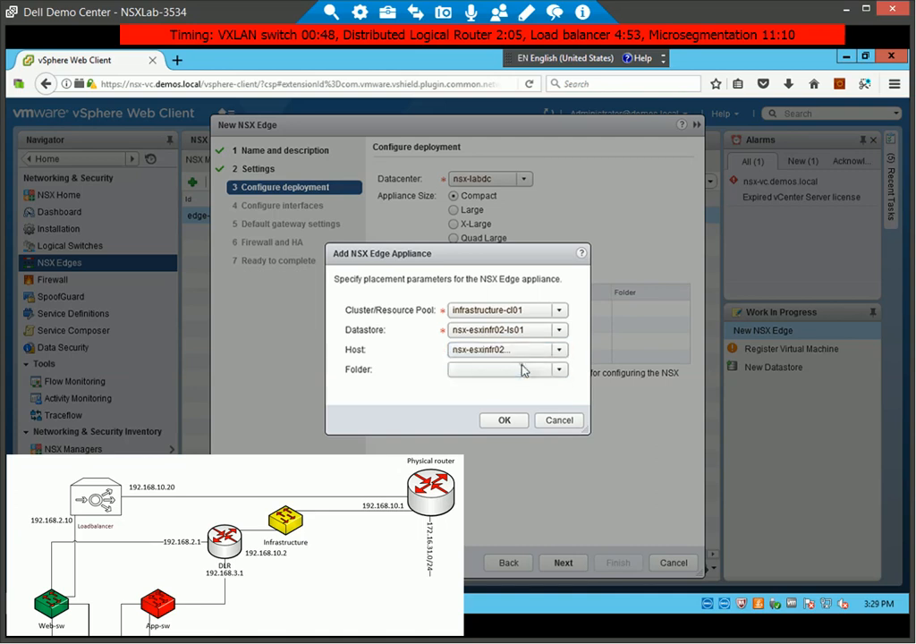
{"action": "left_click", "coordinate": [506, 421]}
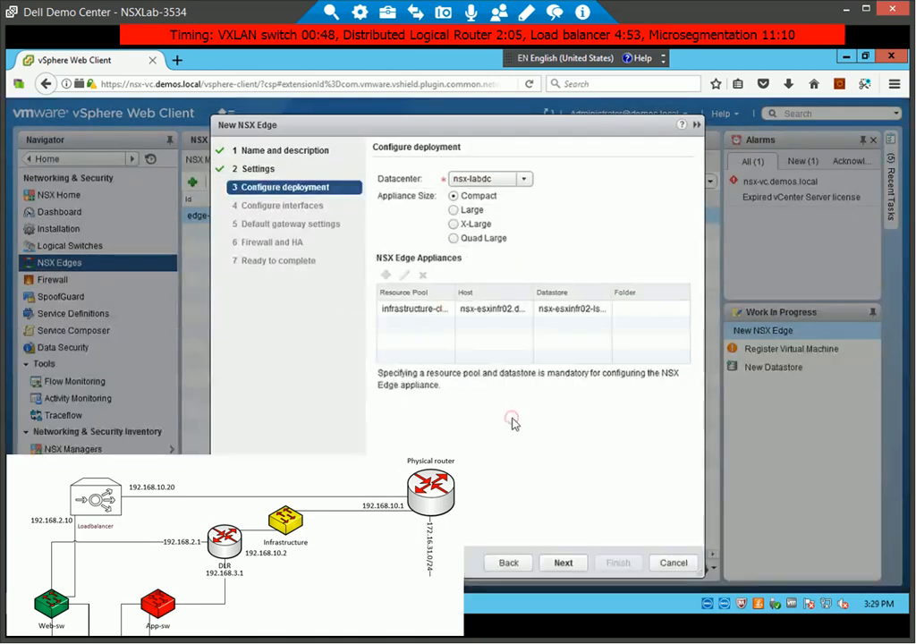
{"action": "left_click", "coordinate": [563, 563]}
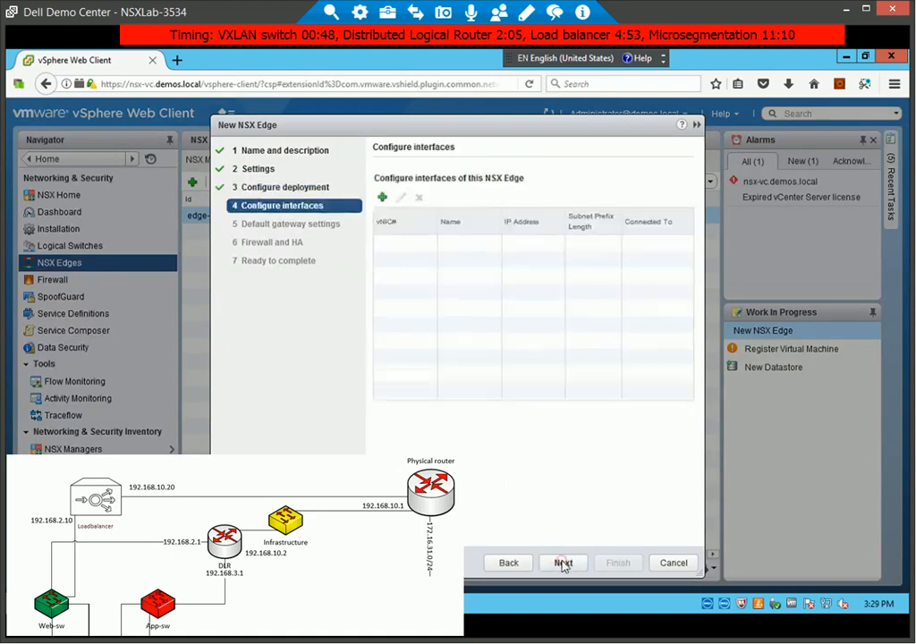
Add an edge interface of type Uplink named uplink and connect it to the distributed portgroup dpg-management
{"action": "left_click", "coordinate": [384, 199]}
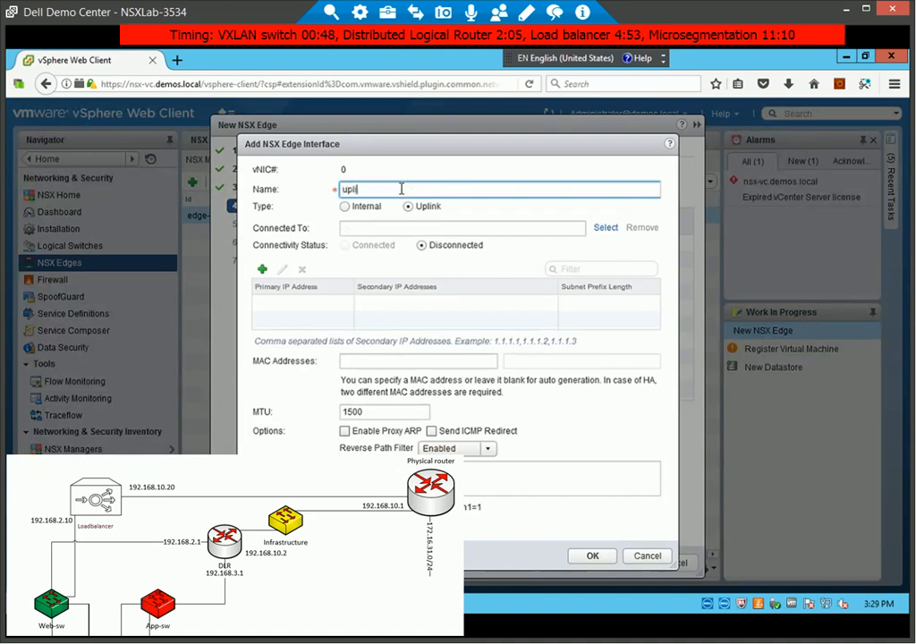
{"action": "left_click", "coordinate": [606, 227]}
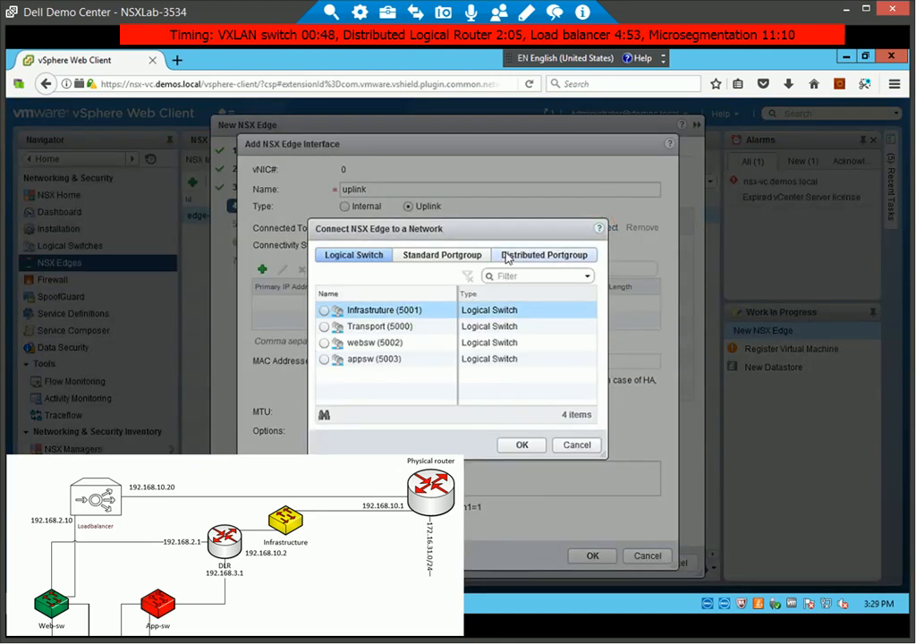
{"action": "left_click", "coordinate": [529, 258]}
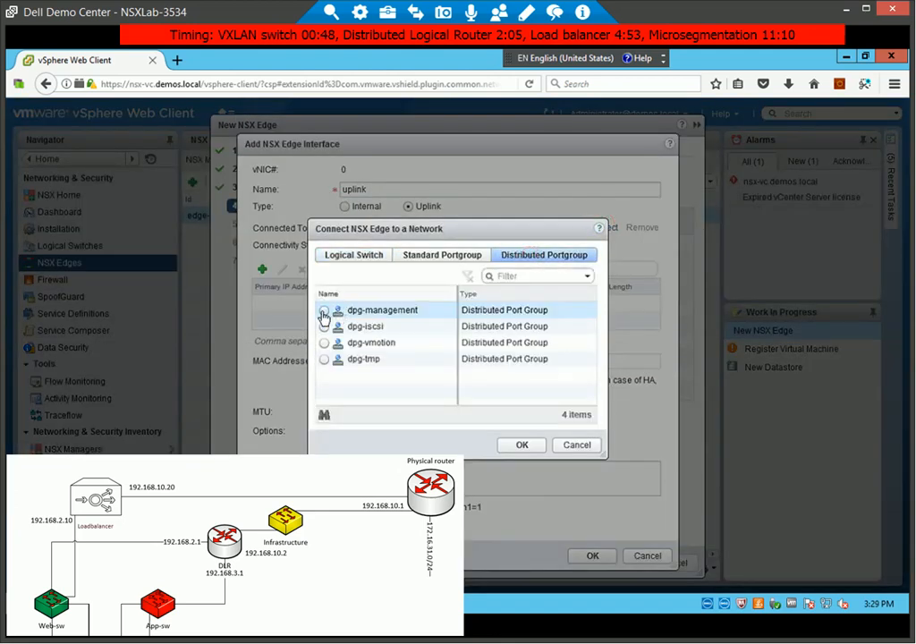
{"action": "left_click", "coordinate": [323, 311]}
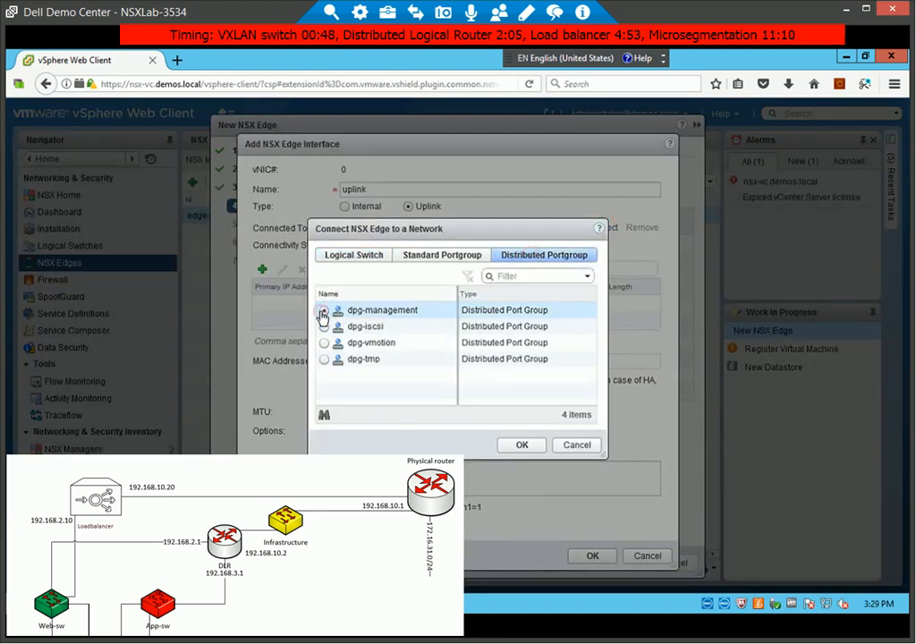
{"action": "left_click", "coordinate": [519, 445]}
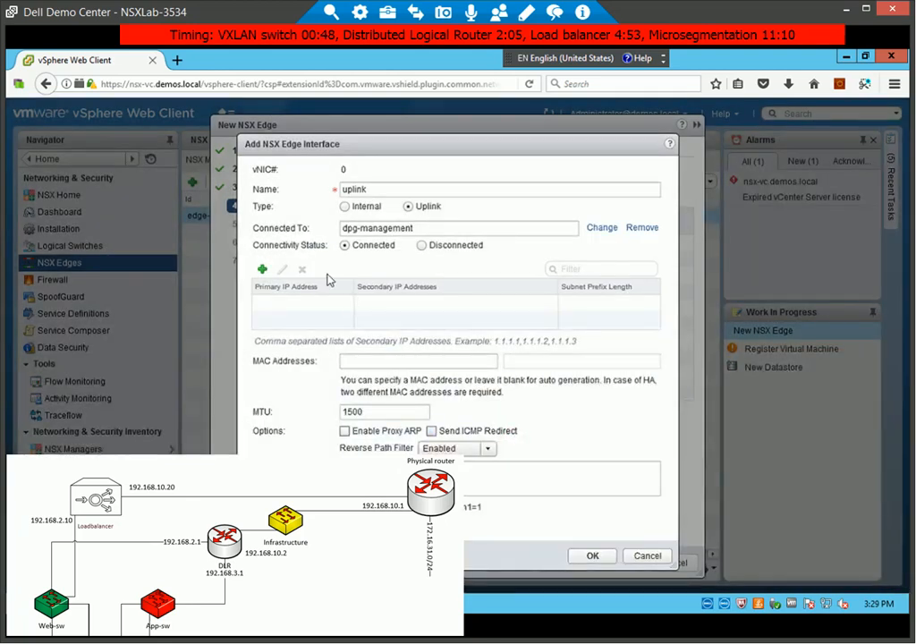
Give the uplink interface the primary IP address 192.168.10.20 with subnet prefix length 24 and save it
{"action": "left_click", "coordinate": [263, 270]}
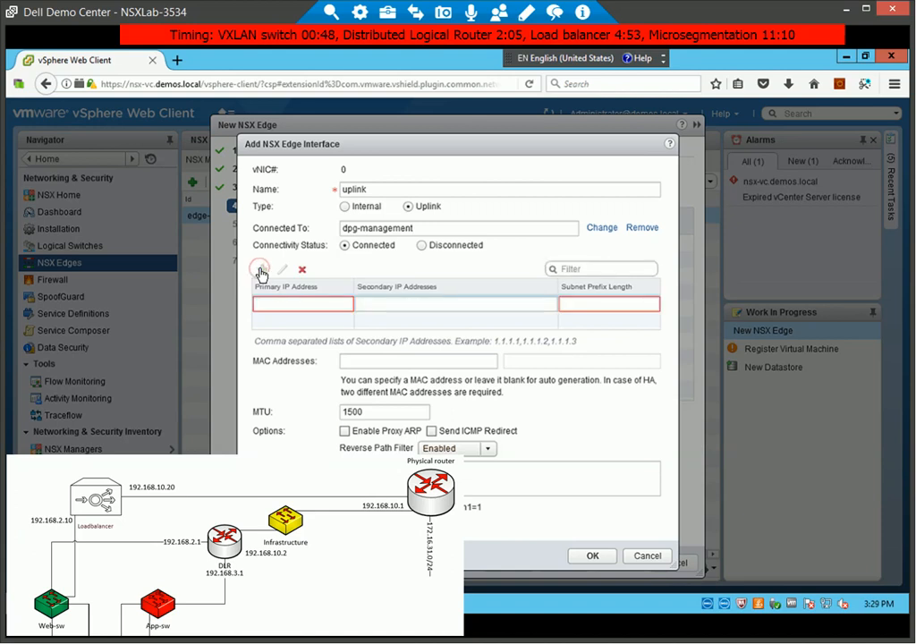
{"action": "left_click", "coordinate": [307, 304]}
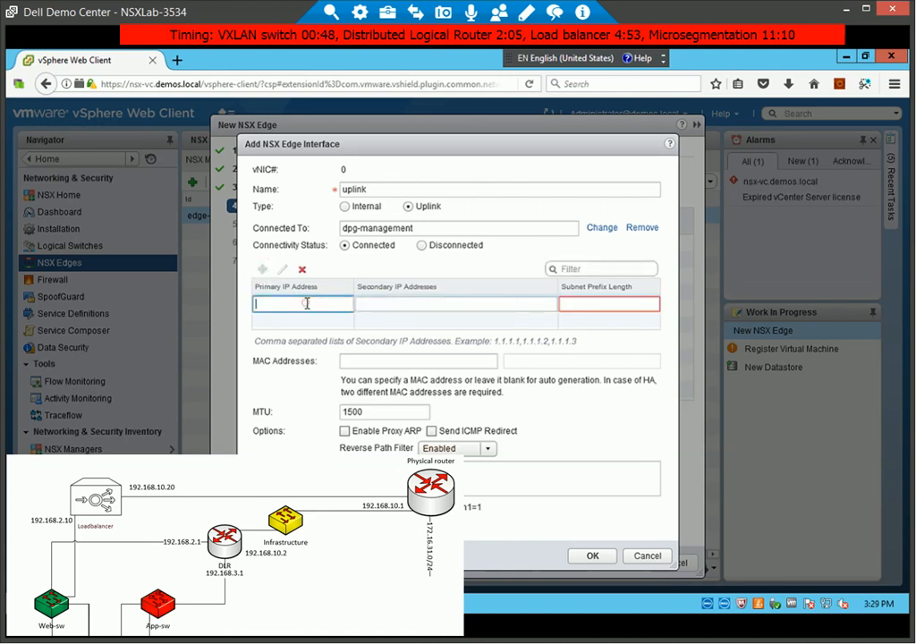
{"action": "type", "text": "19"}
{"action": "type", "text": "2.168.10.20"}
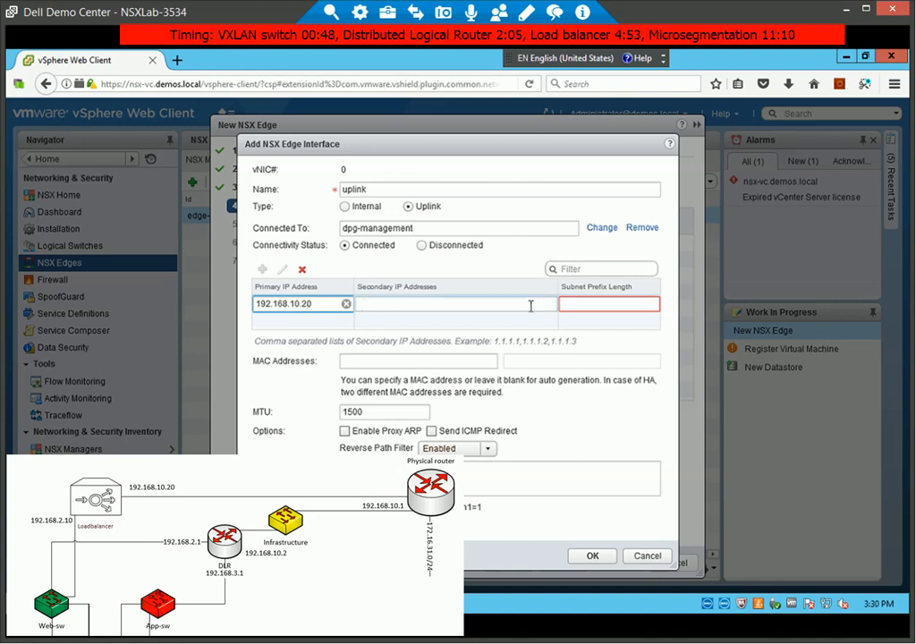
{"action": "left_click", "coordinate": [571, 305]}
{"action": "type", "text": "24"}
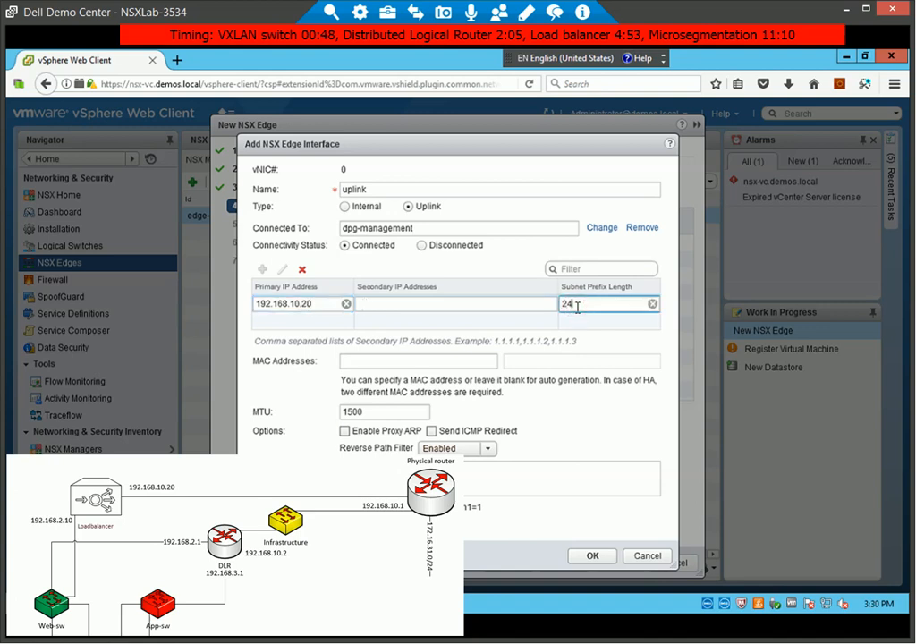
{"action": "left_click", "coordinate": [590, 558]}
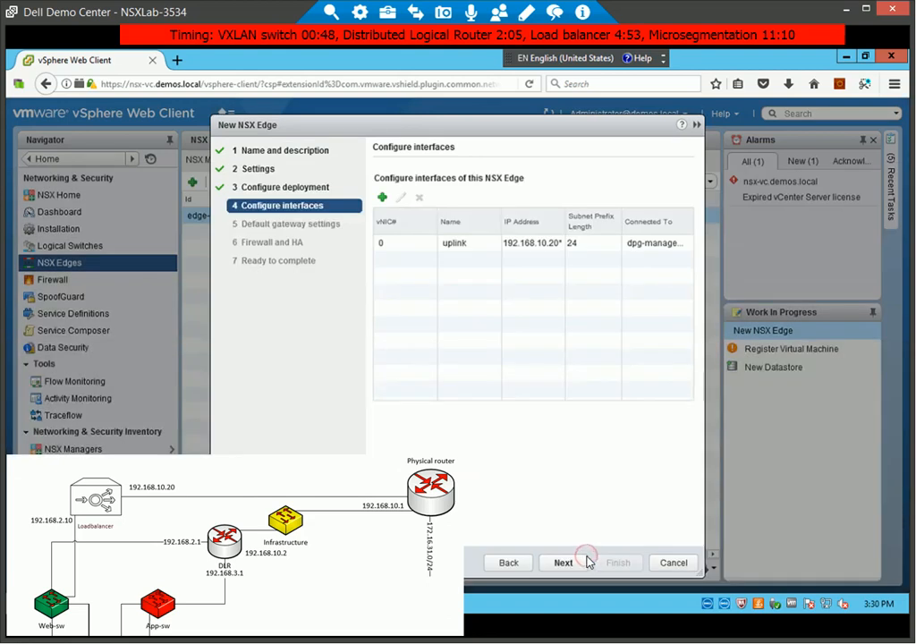
Add an edge interface of type Internal named web and connect it to the logical switch websw
{"action": "left_click", "coordinate": [381, 201]}
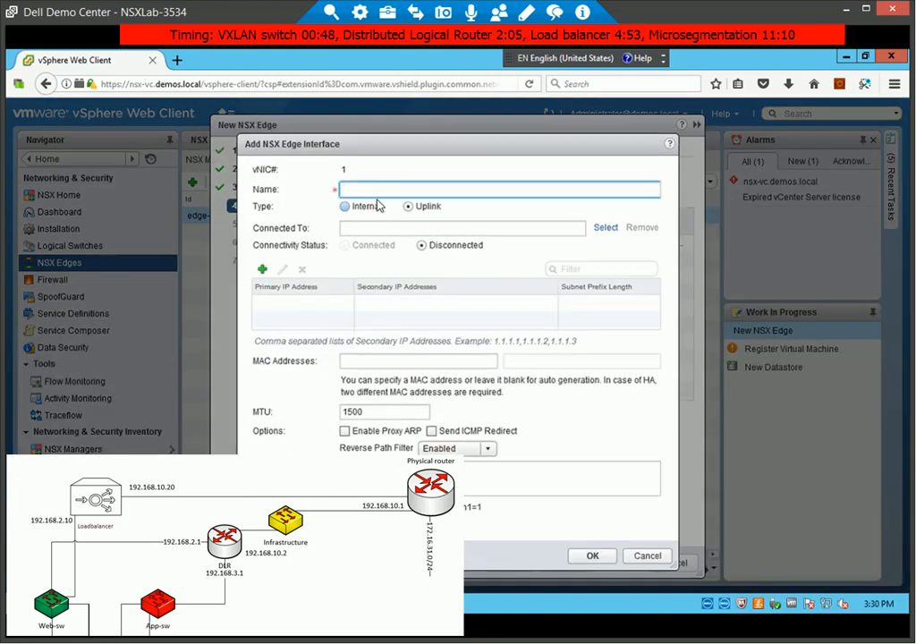
{"action": "left_click", "coordinate": [345, 207]}
{"action": "left_click", "coordinate": [359, 190]}
{"action": "type", "text": "web"}
{"action": "left_click", "coordinate": [366, 231]}
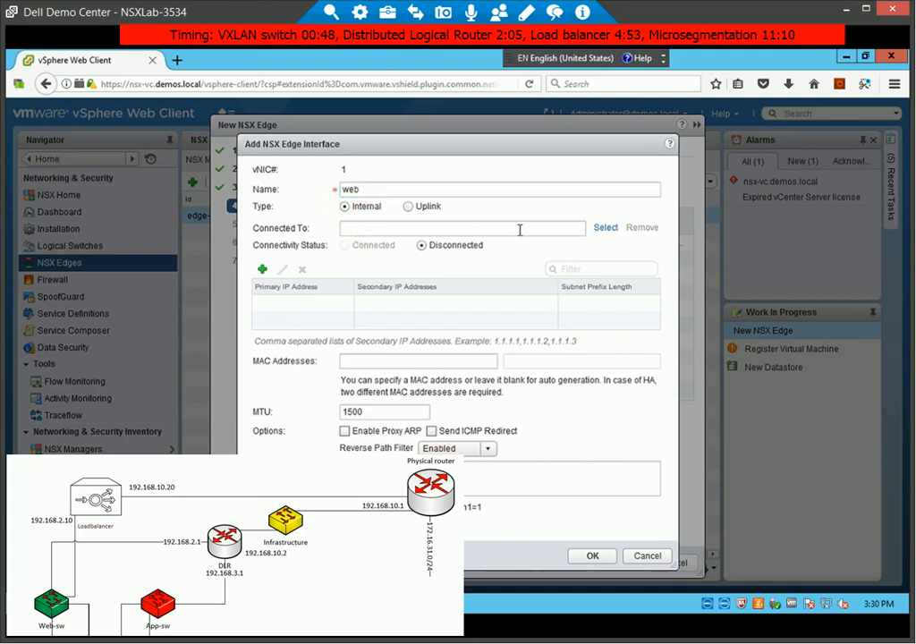
{"action": "left_click", "coordinate": [518, 230]}
{"action": "left_click", "coordinate": [614, 230]}
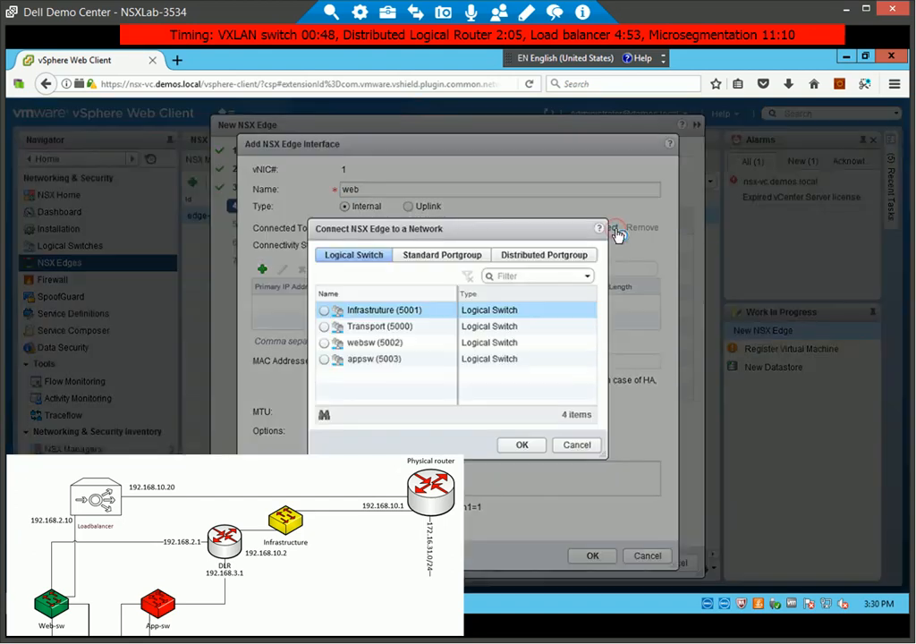
{"action": "left_click", "coordinate": [326, 345]}
{"action": "left_click", "coordinate": [519, 444]}
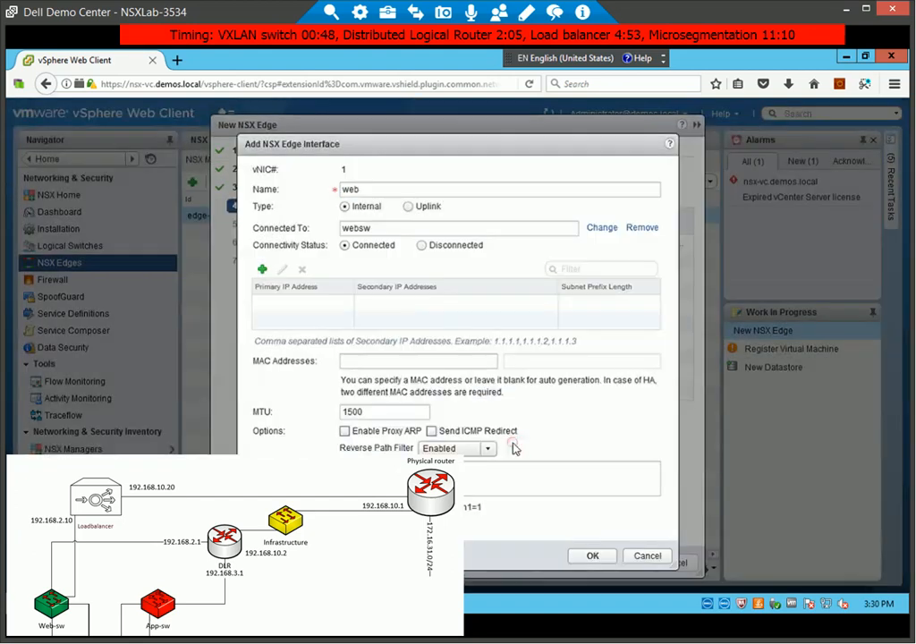
Give the web interface the primary IP address 192.168.2.10 with subnet prefix length 24 and save it
{"action": "left_click", "coordinate": [262, 273]}
{"action": "left_click", "coordinate": [287, 305]}
{"action": "type", "text": "192.168.2.10"}
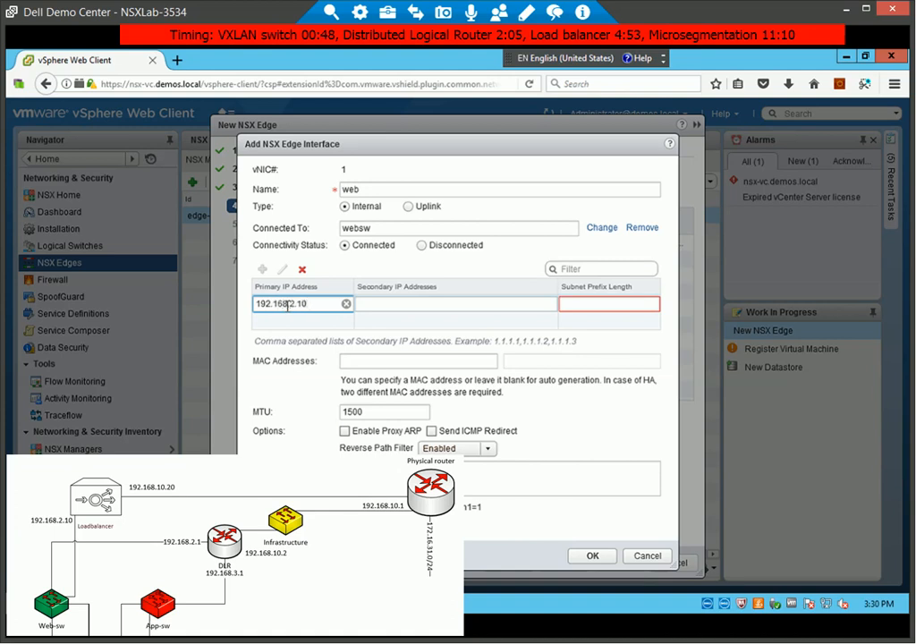
{"action": "type", "text": "24"}
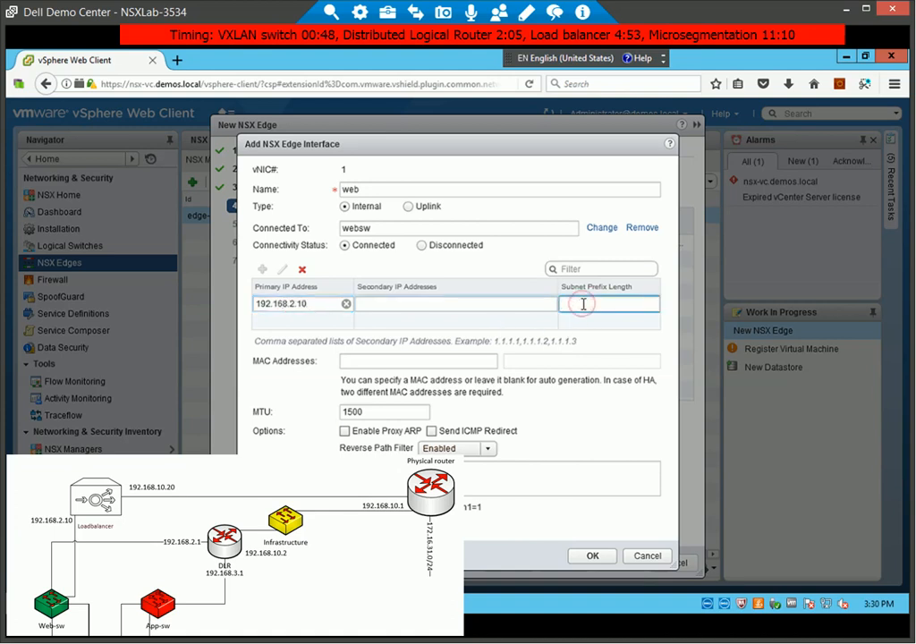
{"action": "left_click", "coordinate": [591, 557]}
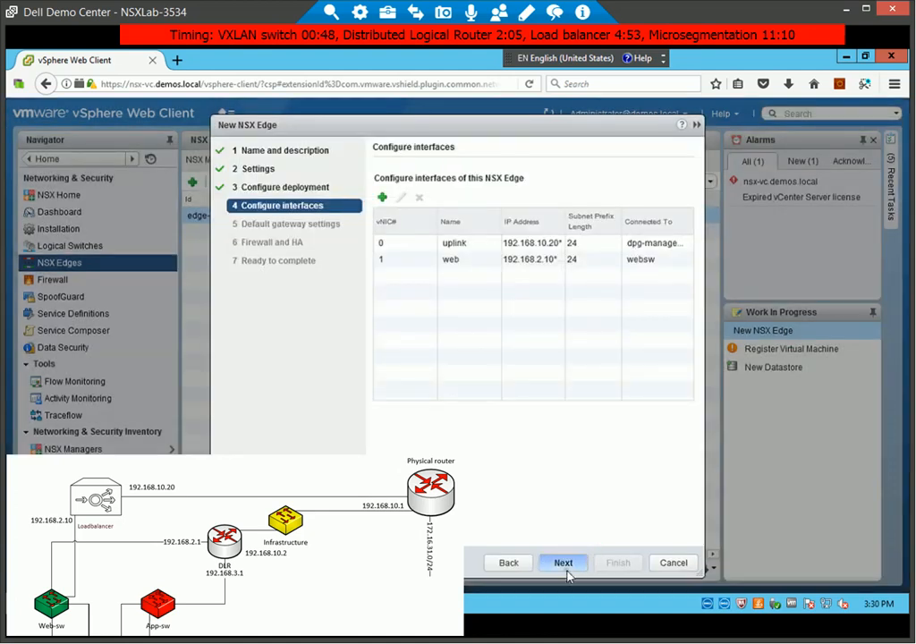
Configure the default gateway on the web vNIC with gateway IP 192.168.2.1 and proceed to the firewall settings
{"action": "left_click", "coordinate": [565, 563]}
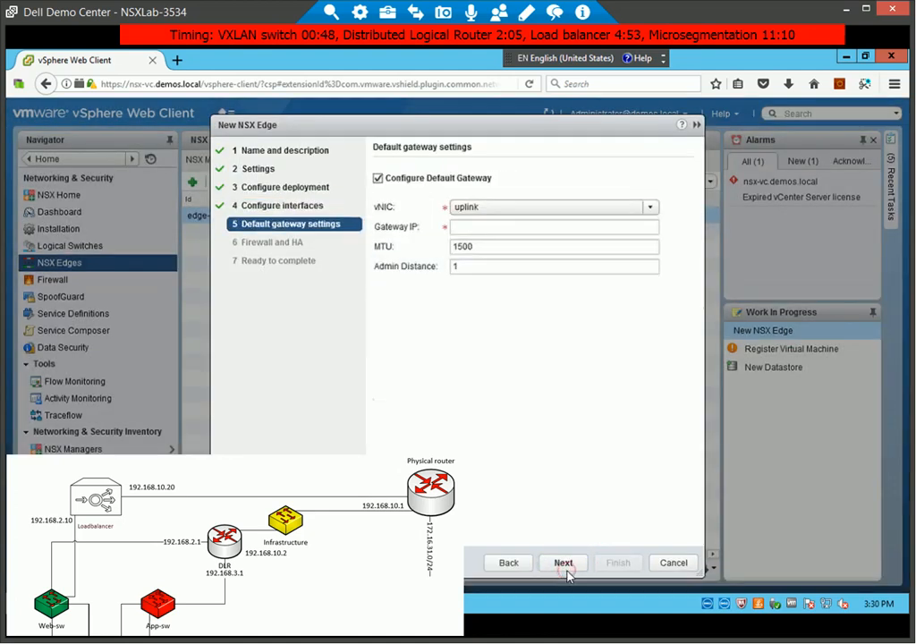
{"action": "left_click", "coordinate": [650, 207]}
{"action": "left_click", "coordinate": [492, 240]}
{"action": "left_click", "coordinate": [493, 227]}
{"action": "type", "text": "192.168.2.1"}
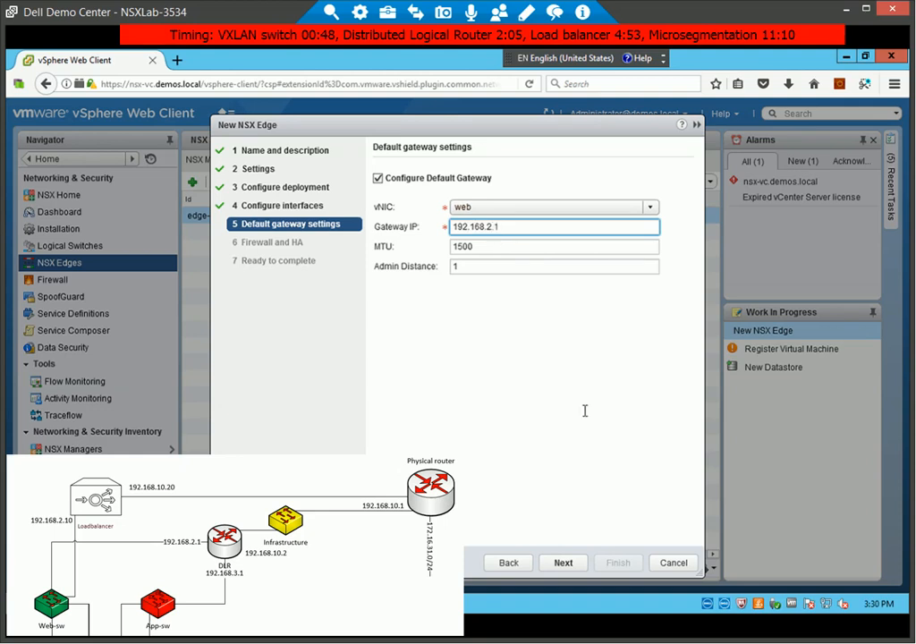
{"action": "left_click", "coordinate": [563, 563]}
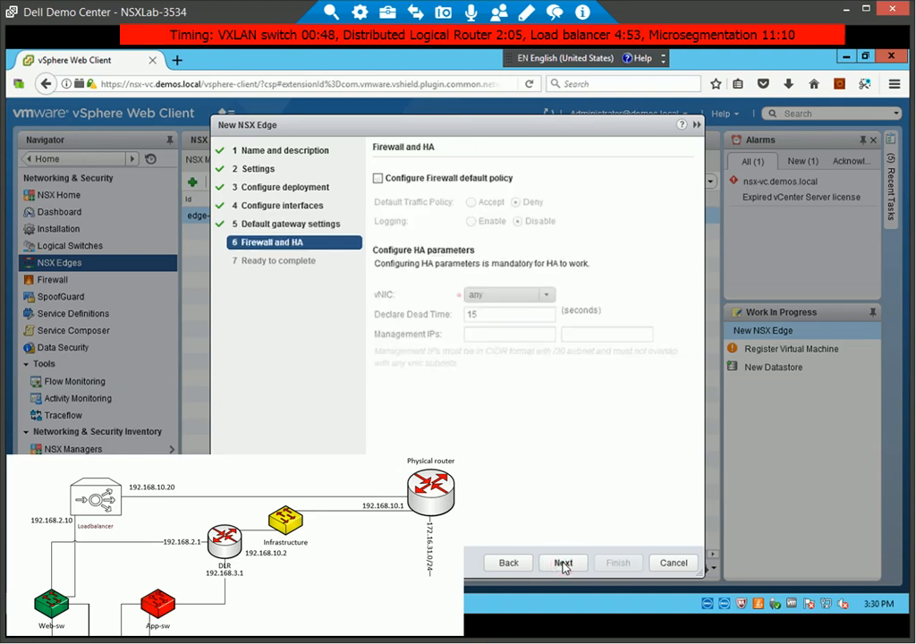
Enable the firewall default policy with default traffic set to Accept, and proceed to the deployment summary
{"action": "left_click", "coordinate": [379, 179]}
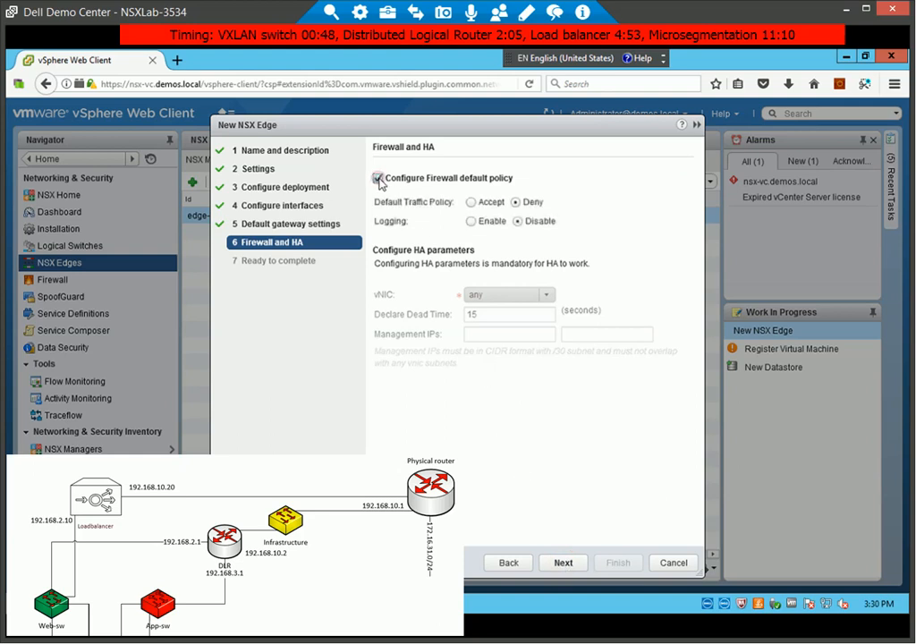
{"action": "left_click", "coordinate": [472, 203]}
{"action": "left_click", "coordinate": [561, 563]}
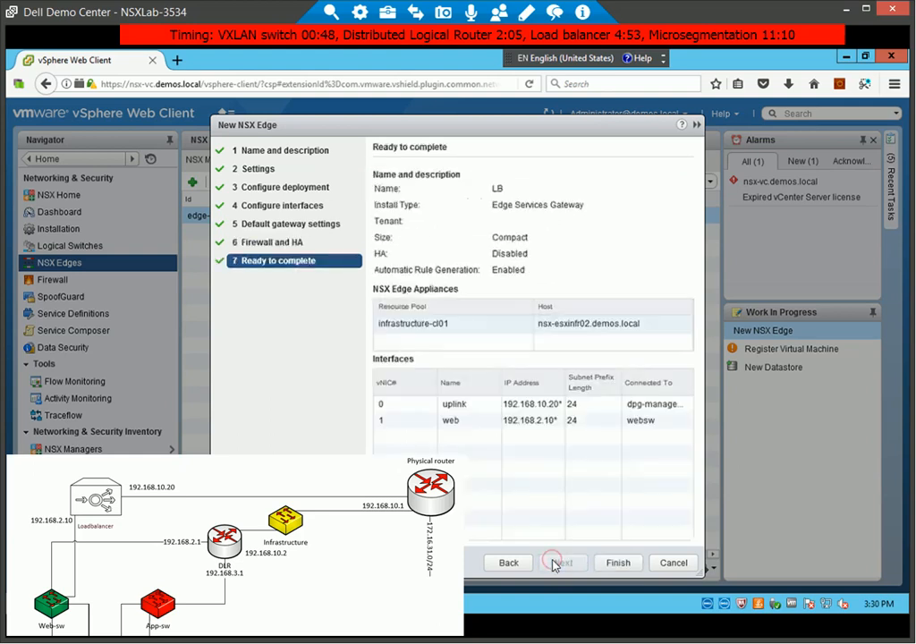
Deploy the LB edge services gateway, and disable its firewall, publishing the change
{"action": "left_click", "coordinate": [615, 563]}
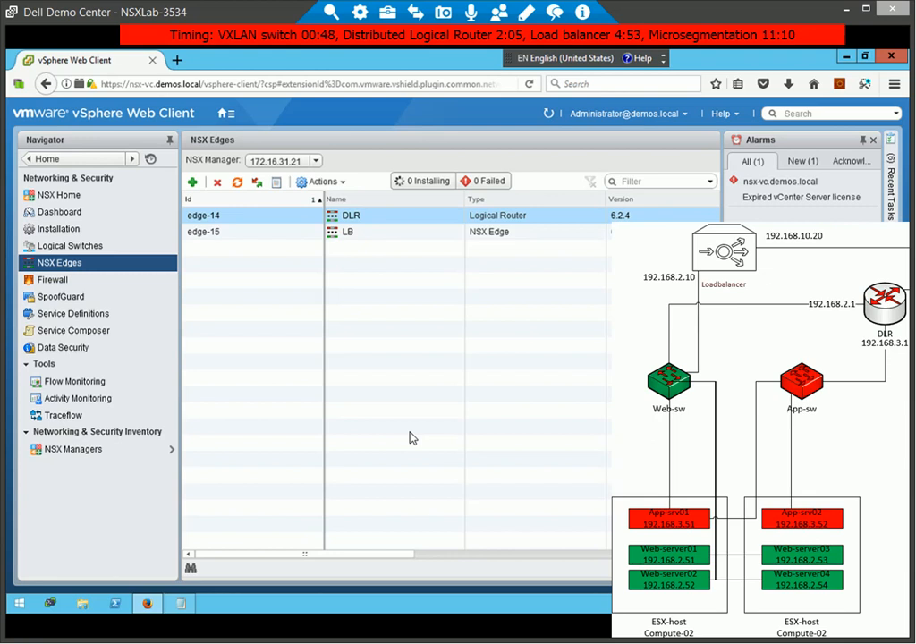
{"action": "double_click", "coordinate": [348, 234]}
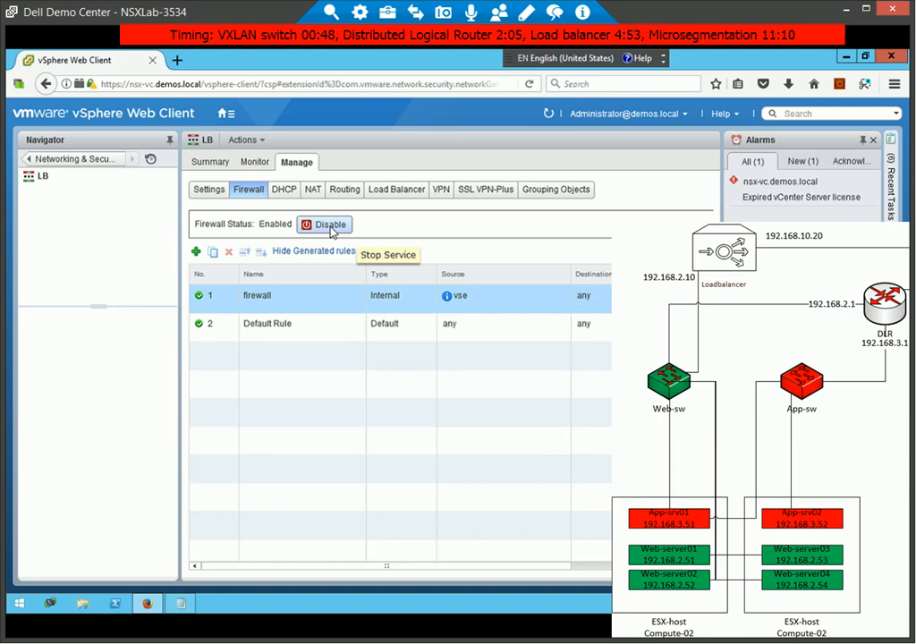
{"action": "left_click", "coordinate": [329, 226]}
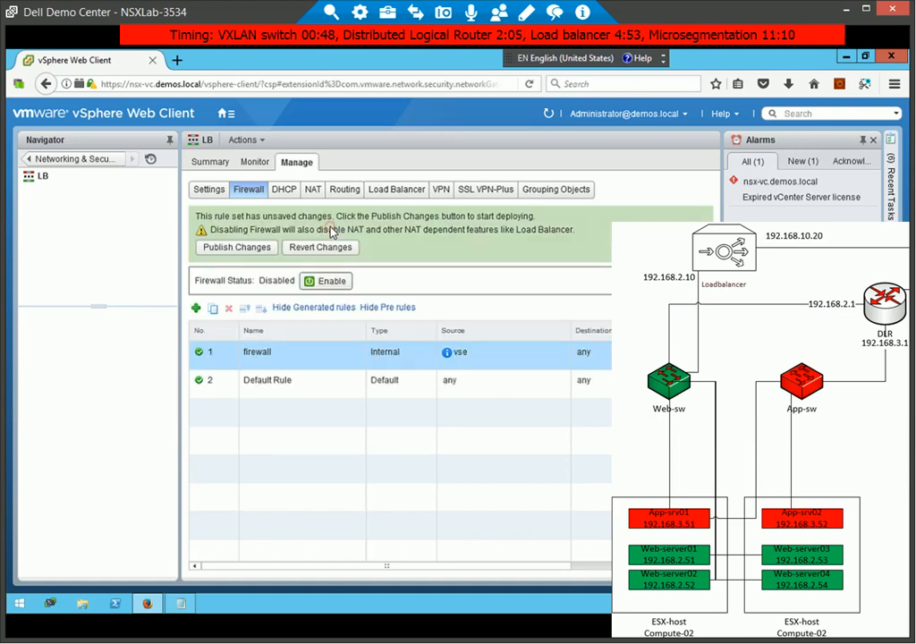
{"action": "left_click", "coordinate": [248, 248]}
Enable the load balancer service in the LB edge's load balancer global configuration
{"action": "left_click", "coordinate": [393, 191]}
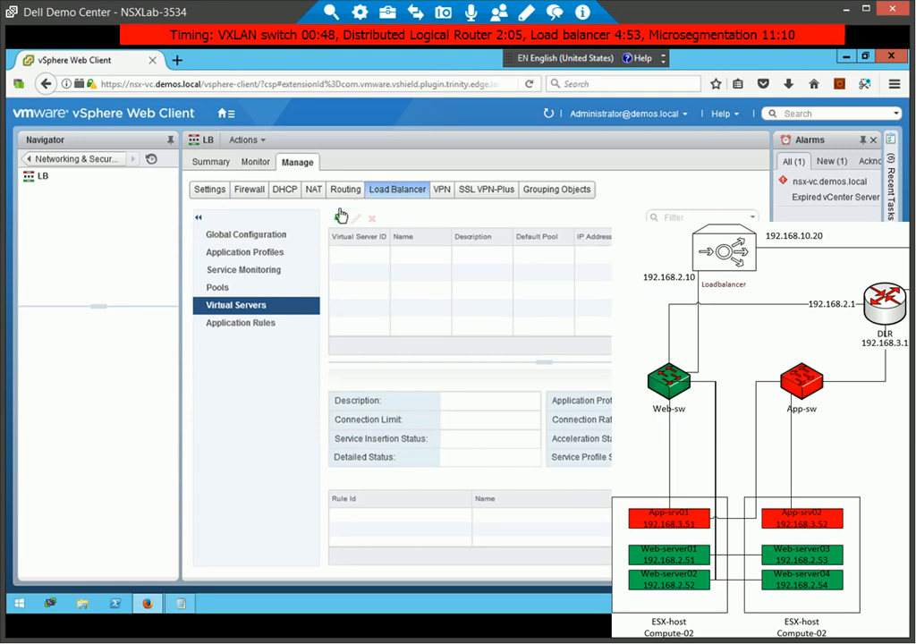
{"action": "left_click", "coordinate": [250, 236]}
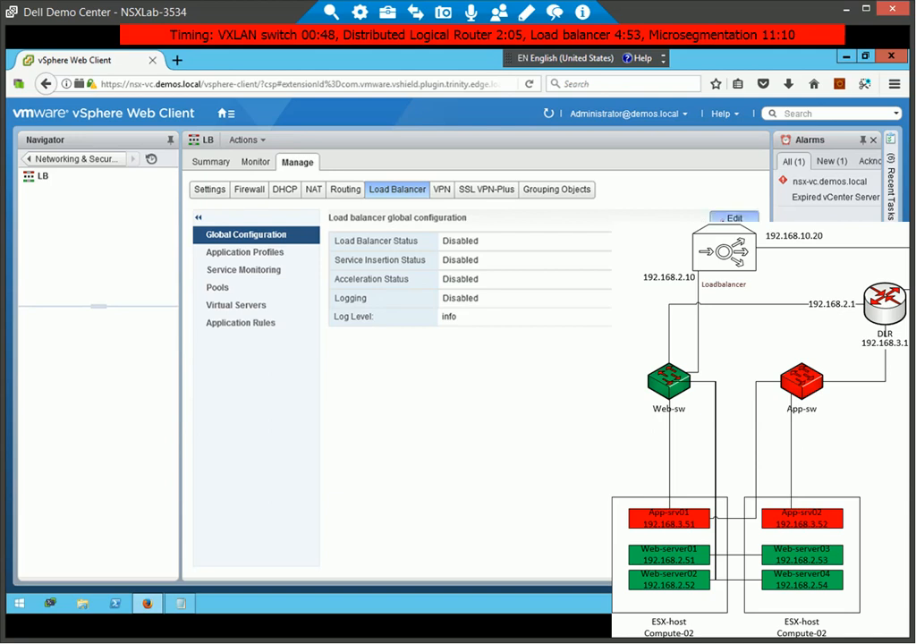
{"action": "left_click", "coordinate": [732, 218]}
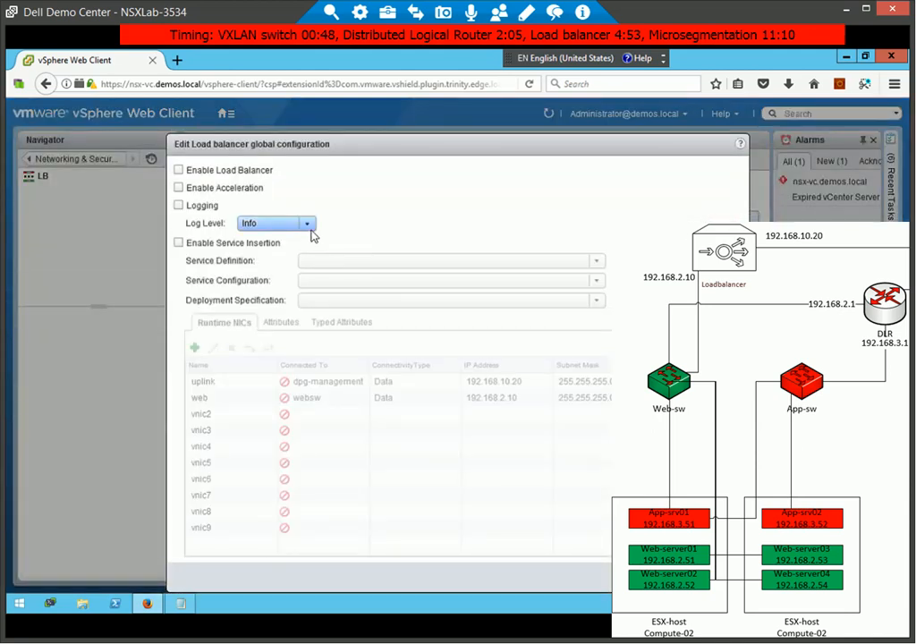
{"action": "left_click", "coordinate": [179, 171]}
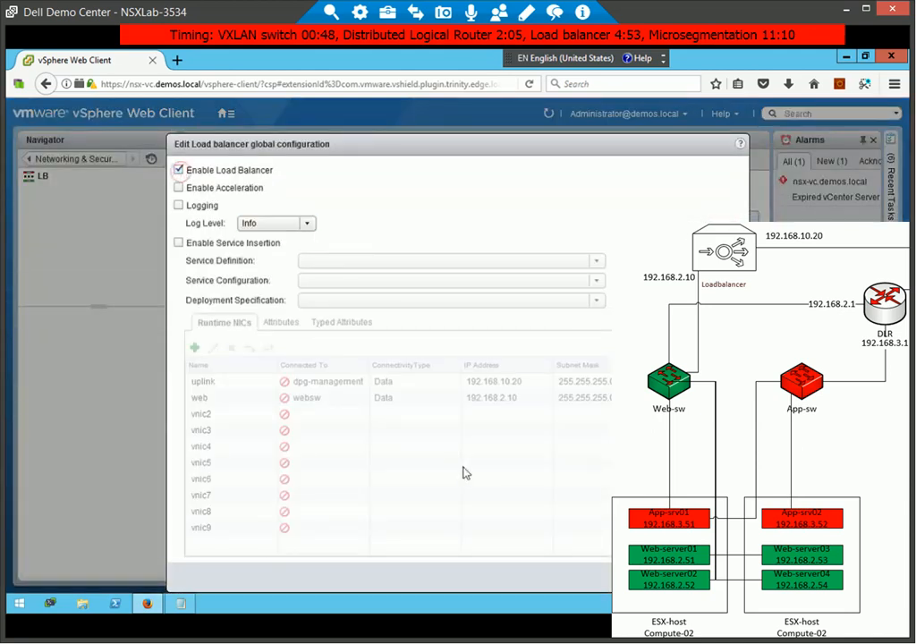
{"action": "left_click", "coordinate": [668, 578]}
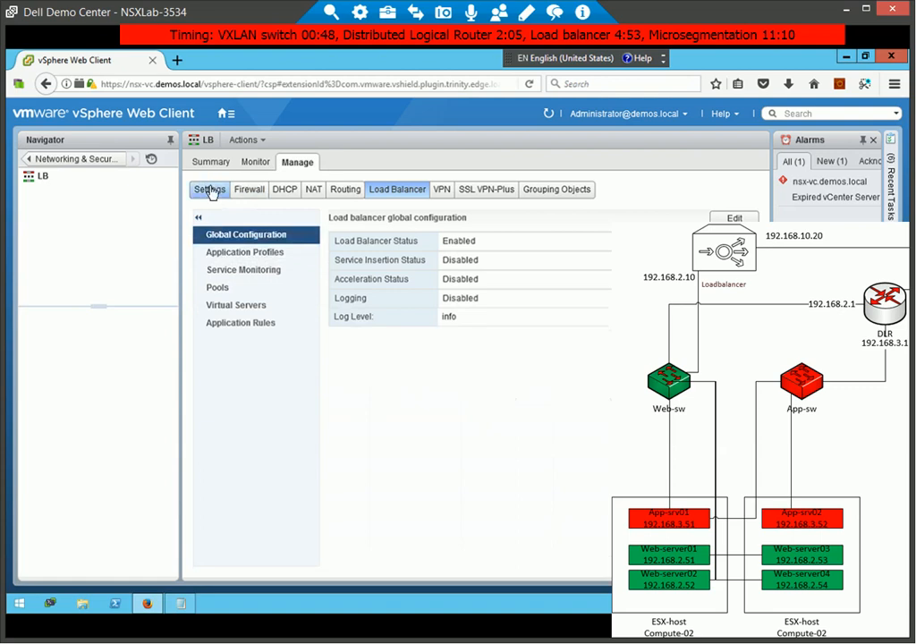
Create a load balancer application profile named web-profile with type HTTP
{"action": "left_click", "coordinate": [228, 254]}
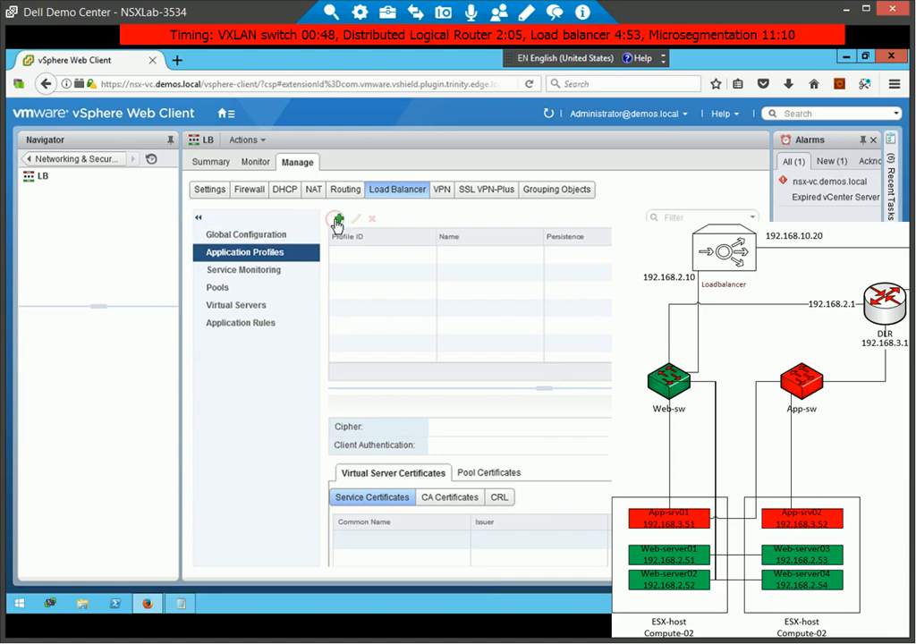
{"action": "left_click", "coordinate": [337, 220]}
{"action": "left_click", "coordinate": [417, 172]}
{"action": "type", "text": "web-profile"}
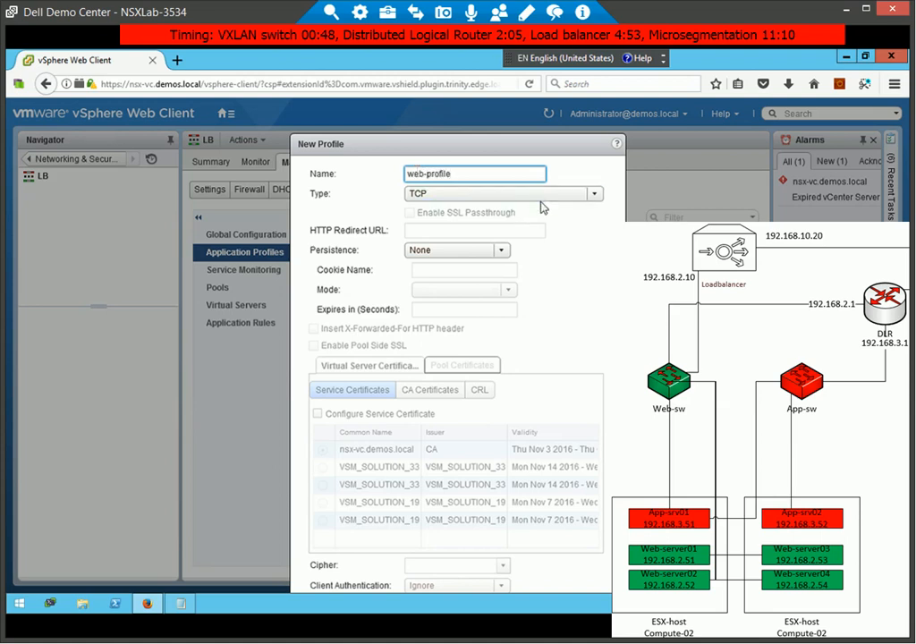
{"action": "left_click", "coordinate": [596, 193]}
{"action": "left_click", "coordinate": [438, 229]}
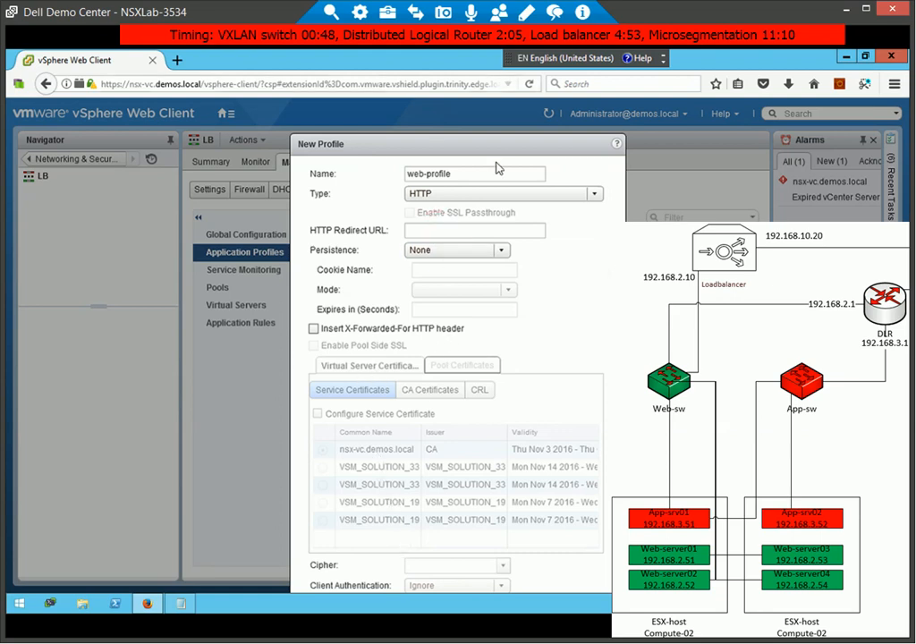
{"action": "left_click_drag", "start_coordinate": [492, 145], "coordinate": [524, 102]}
{"action": "left_click", "coordinate": [569, 587]}
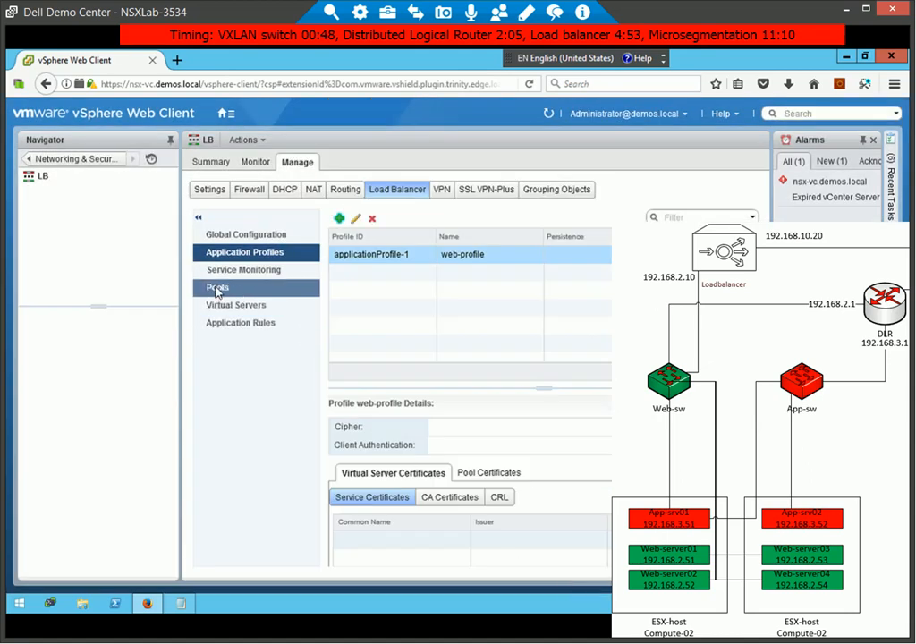
Start a new load balancer pool named webpool and assign default_http_monitor as its monitor
{"action": "left_click", "coordinate": [217, 289]}
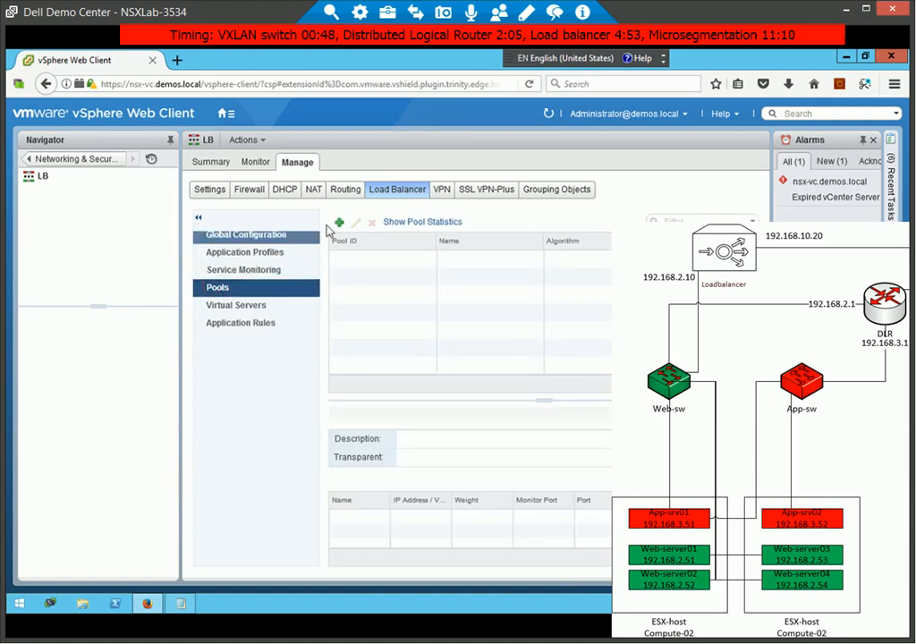
{"action": "left_click", "coordinate": [337, 231]}
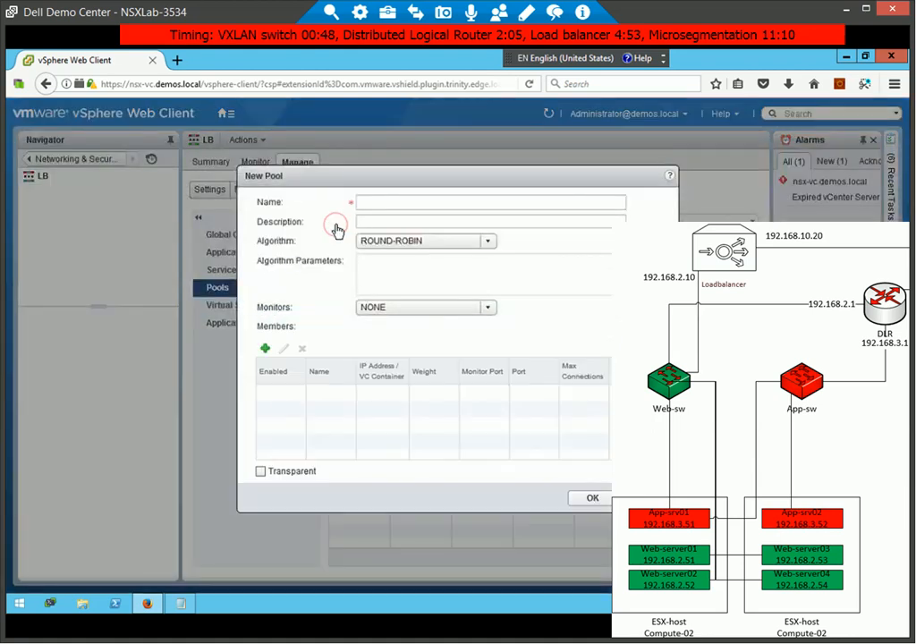
{"action": "left_click", "coordinate": [442, 208]}
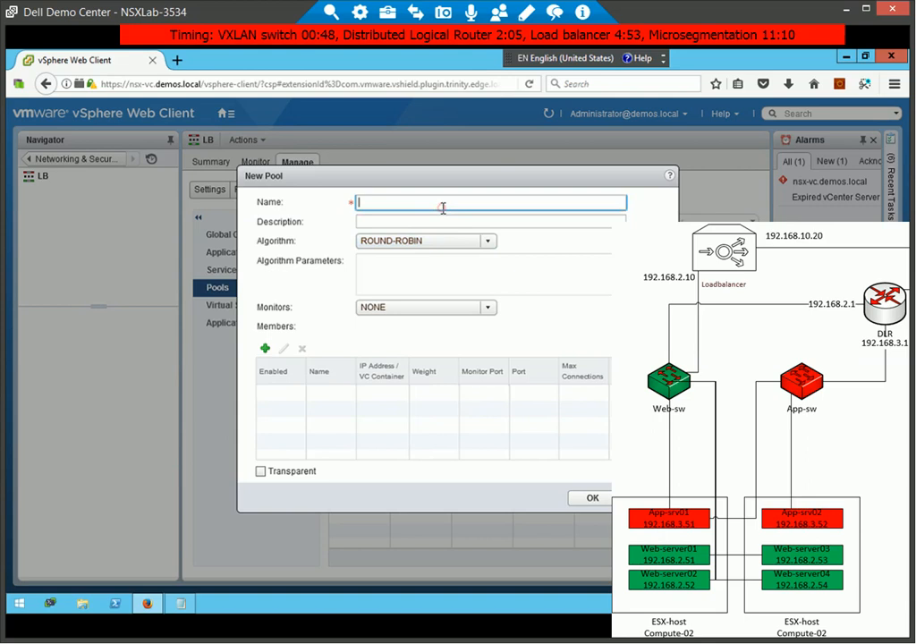
{"action": "type", "text": "webpool"}
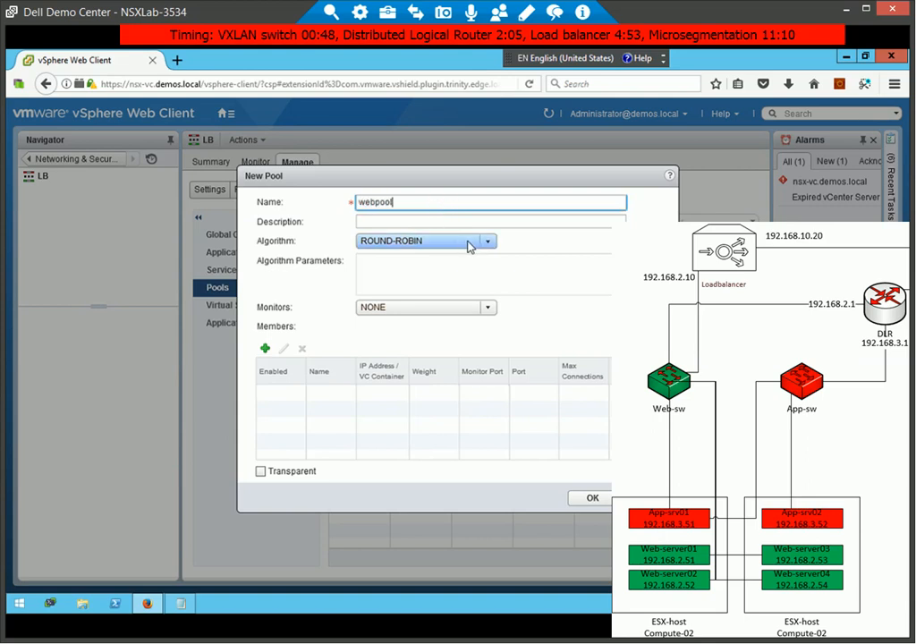
{"action": "left_click", "coordinate": [488, 307]}
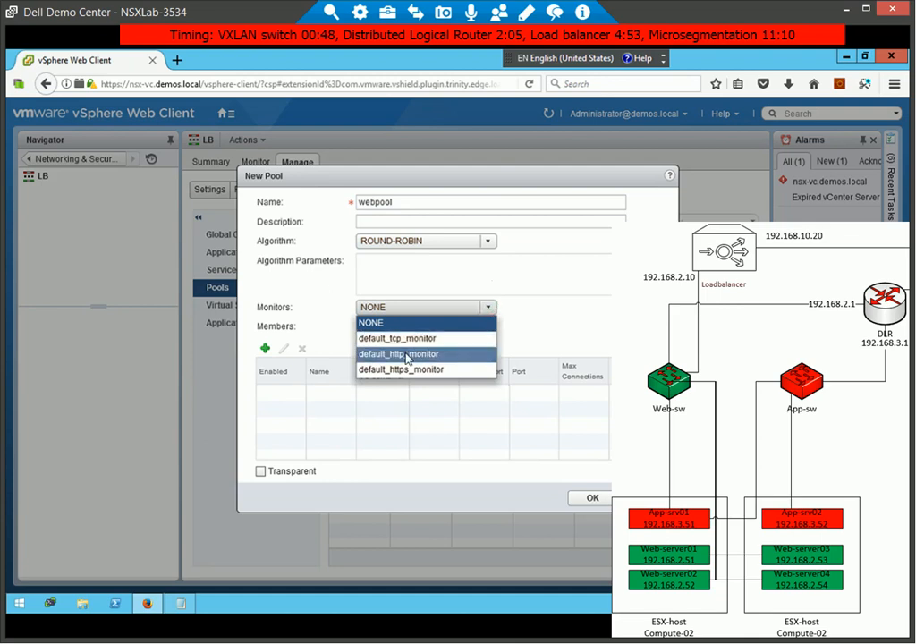
{"action": "left_click", "coordinate": [407, 357]}
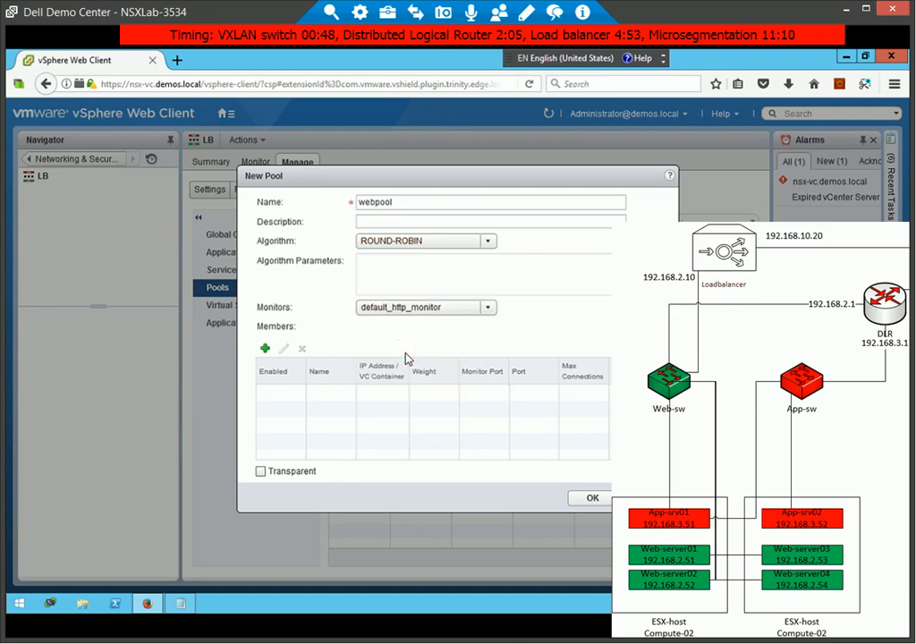
Add member web1 to webpool with IP address 192.168.2.51, port 80 and monitor port 80
{"action": "left_click", "coordinate": [265, 349]}
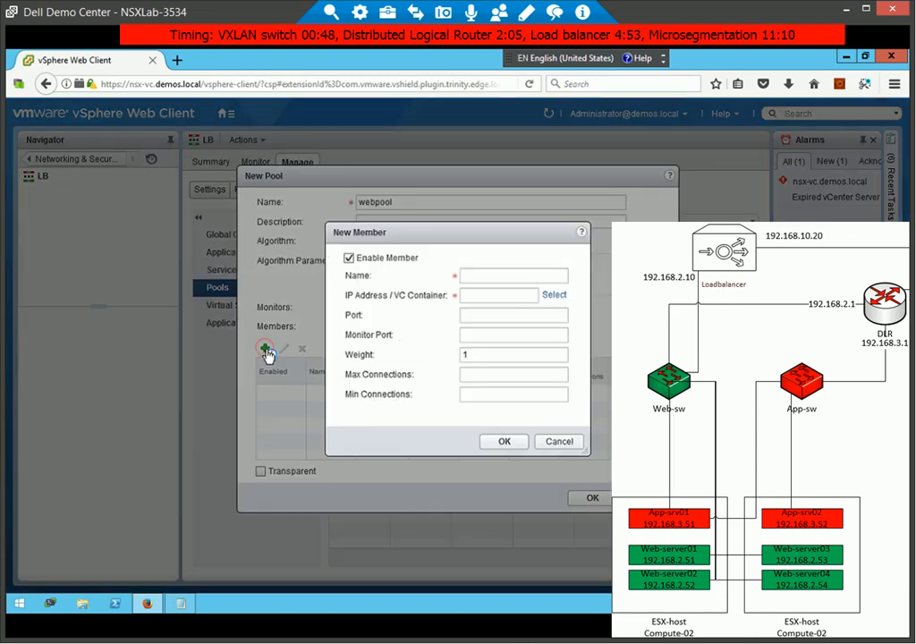
{"action": "left_click", "coordinate": [491, 276]}
{"action": "type", "text": "we"}
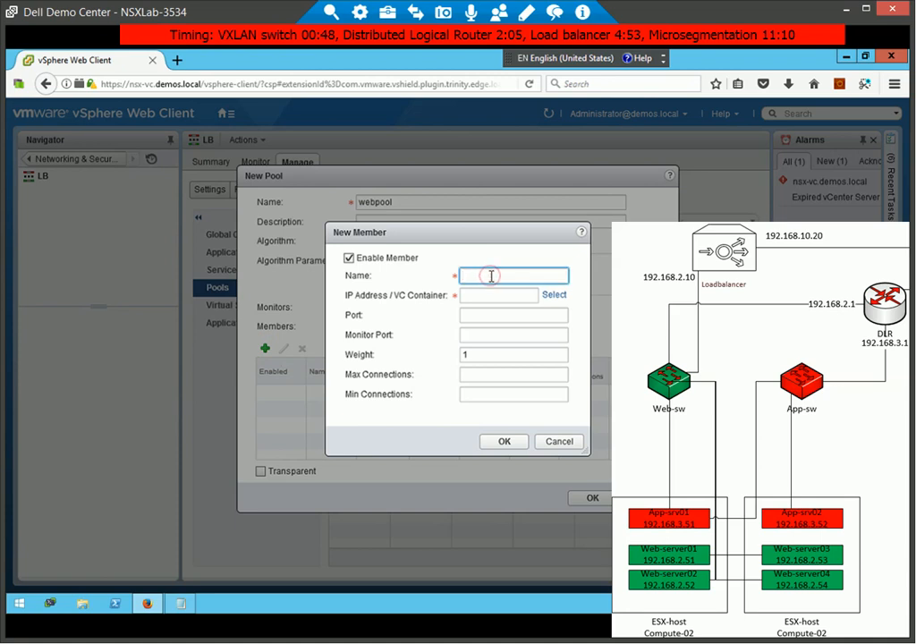
{"action": "type", "text": "b1"}
{"action": "left_click", "coordinate": [496, 295]}
{"action": "type", "text": "192.168.2.51"}
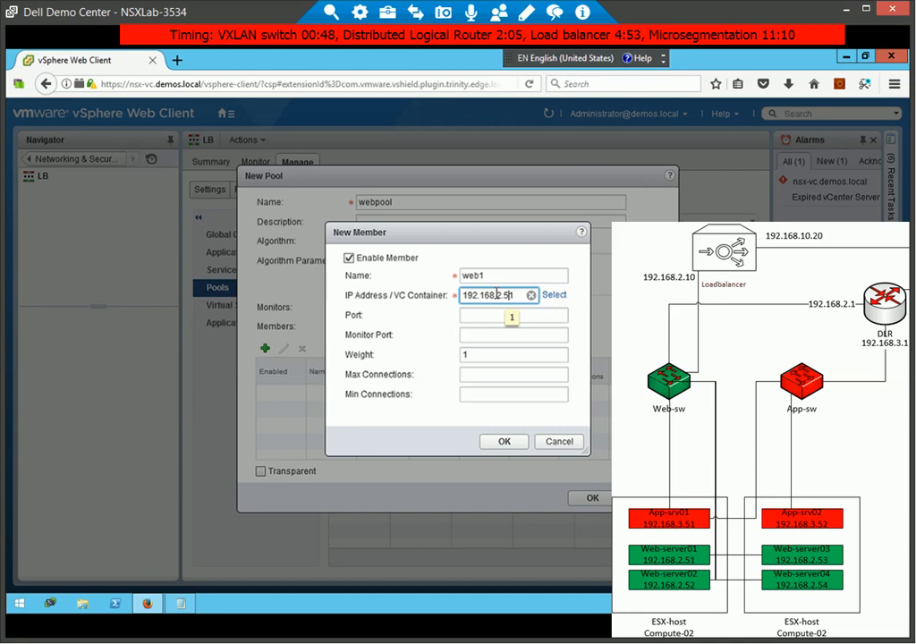
{"action": "double_click", "coordinate": [497, 294]}
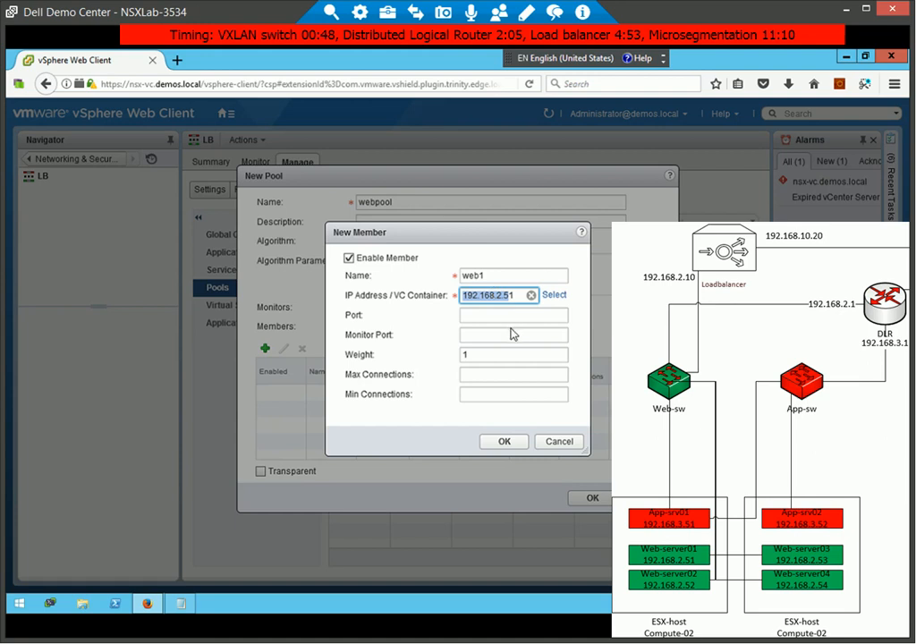
{"action": "left_click", "coordinate": [511, 318]}
{"action": "type", "text": "80"}
{"action": "left_click", "coordinate": [512, 335]}
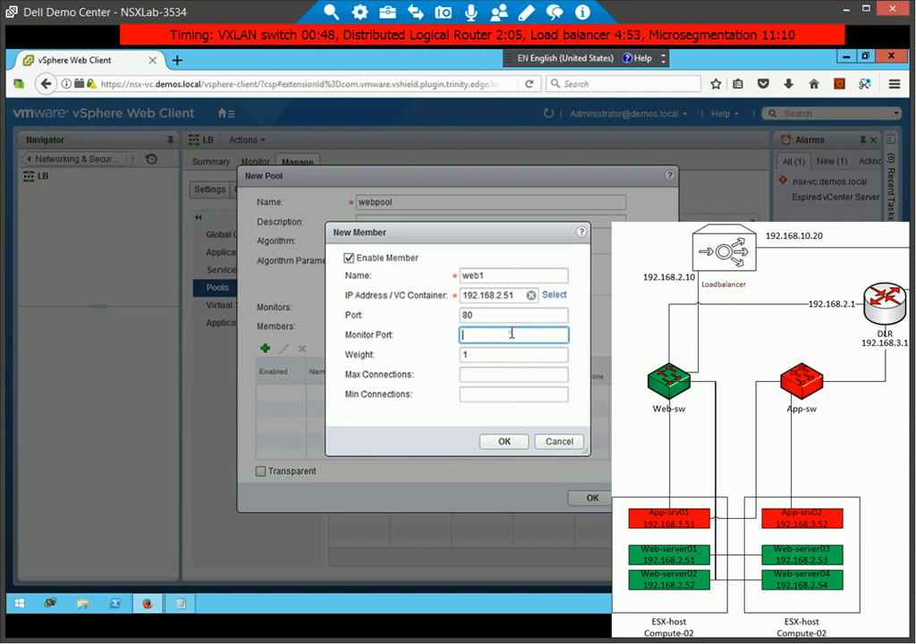
{"action": "type", "text": "80"}
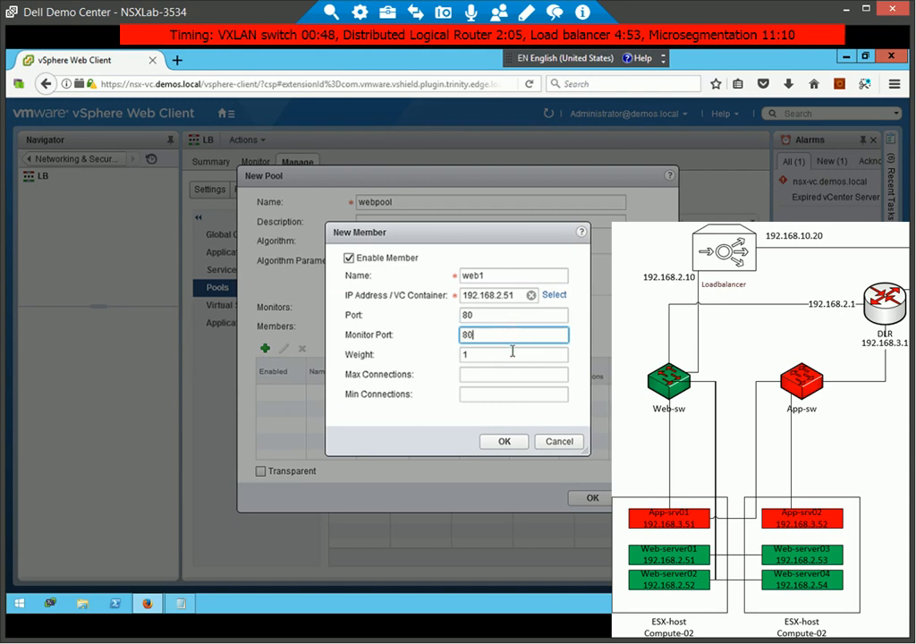
{"action": "left_click", "coordinate": [499, 442]}
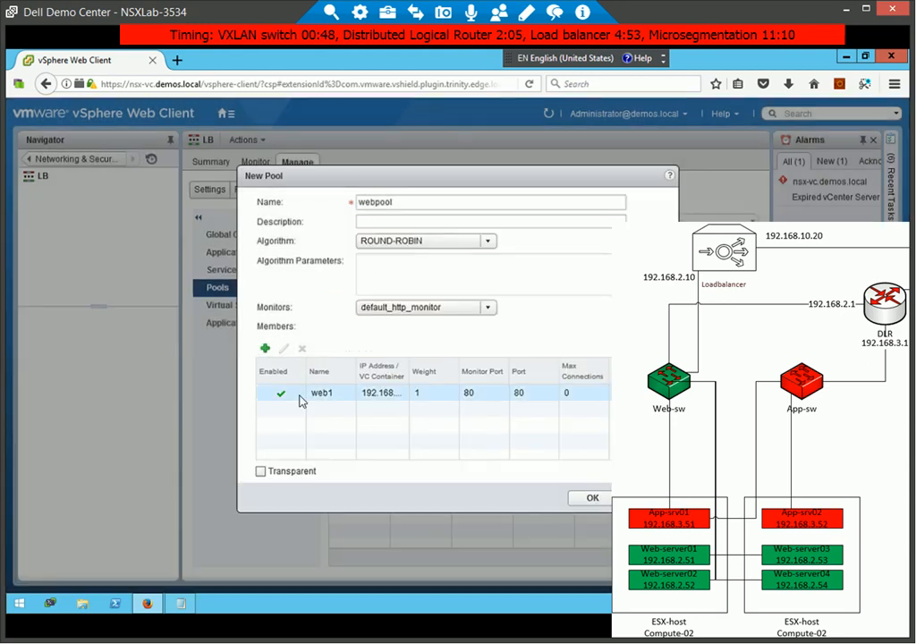
Add member web2 to webpool with IP address 192.168.2.52, port 80 and monitor port 80
{"action": "left_click", "coordinate": [264, 350]}
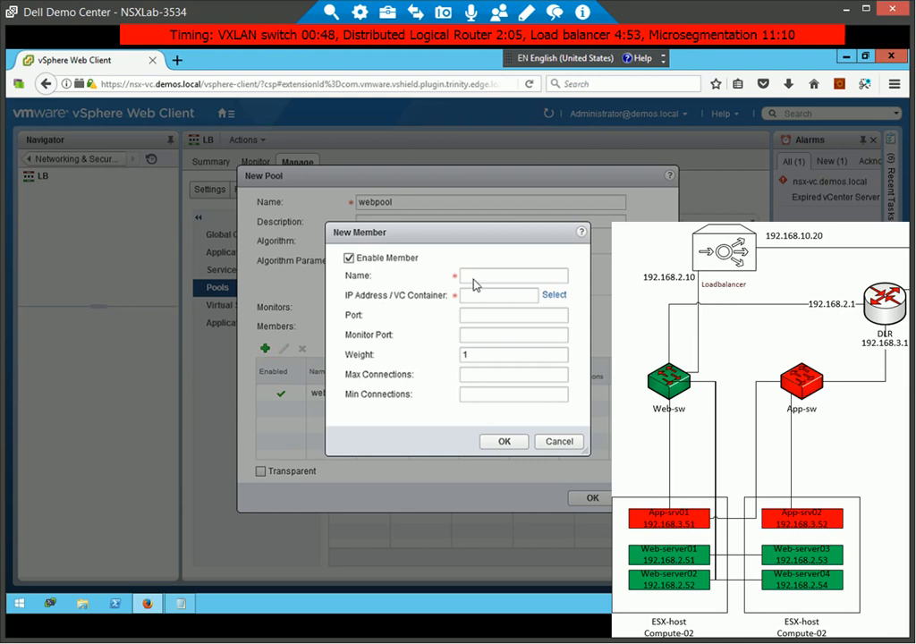
{"action": "type", "text": "web2"}
{"action": "key", "text": "Tab"}
{"action": "type", "text": "192.168.2.5"}
{"action": "key", "text": "Tab"}
{"action": "key", "text": "Tab"}
{"action": "type", "text": "80"}
{"action": "key", "text": "Tab"}
{"action": "type", "text": "80"}
{"action": "key", "text": "Tab"}
{"action": "left_click", "coordinate": [506, 441]}
Add member web3 to webpool with IP address 192.168.2.53, port 80 and monitor port 80
{"action": "left_click", "coordinate": [264, 350]}
{"action": "left_click", "coordinate": [482, 277]}
{"action": "type", "text": "we"}
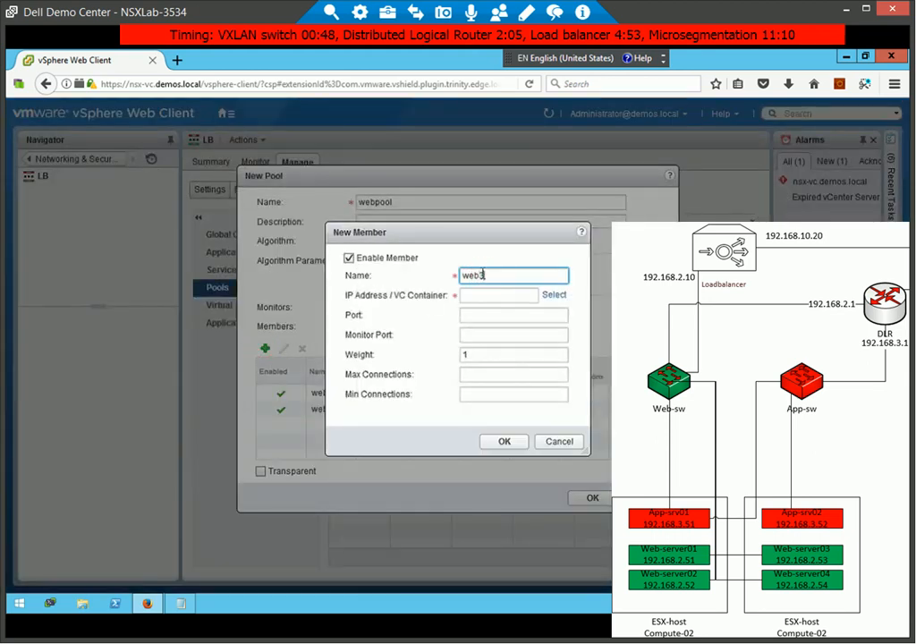
{"action": "key", "text": "Tab"}
{"action": "type", "text": "192.168.2.5"}
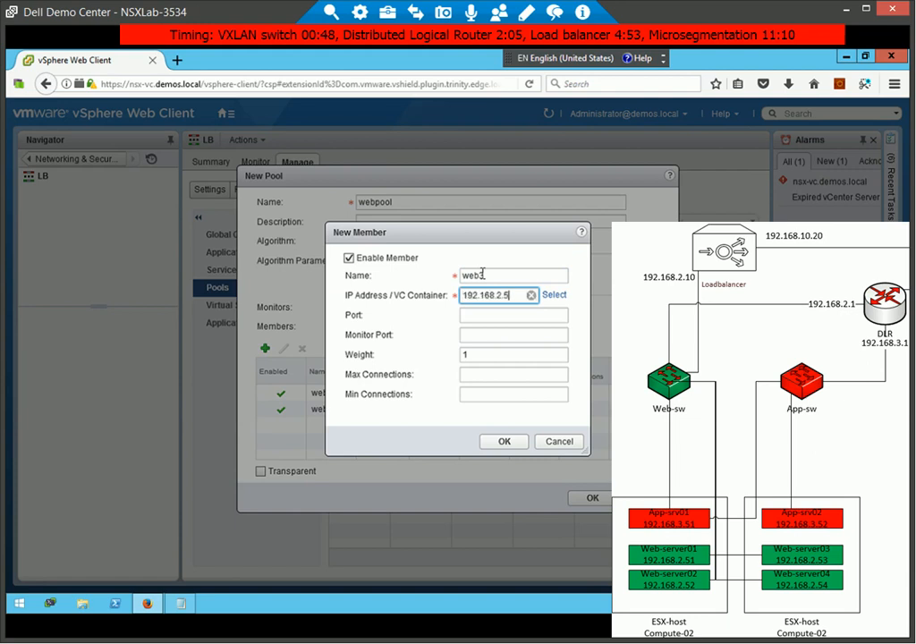
{"action": "key", "text": "Tab"}
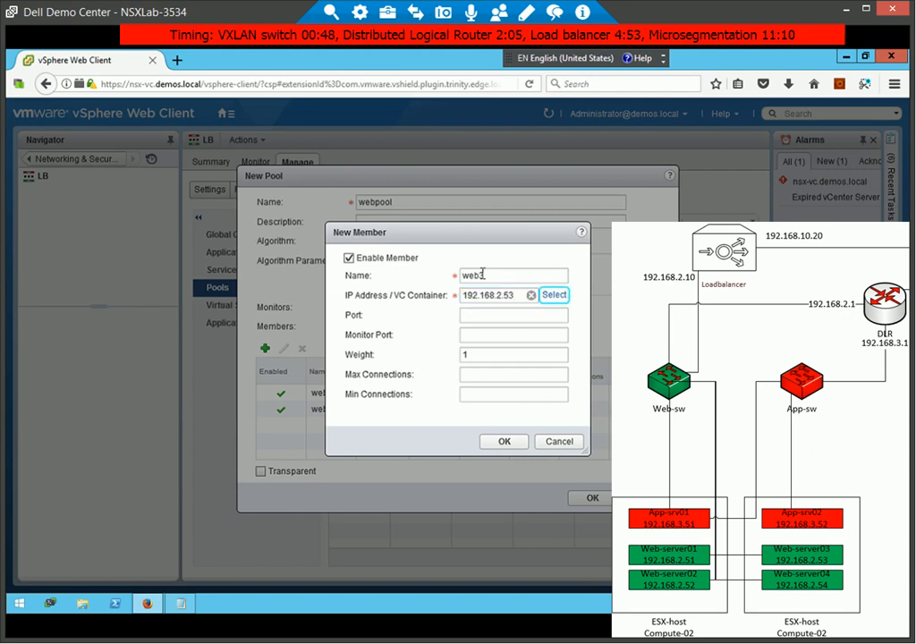
{"action": "key", "text": "Tab"}
{"action": "type", "text": "80"}
{"action": "key", "text": "Tab"}
{"action": "type", "text": "80"}
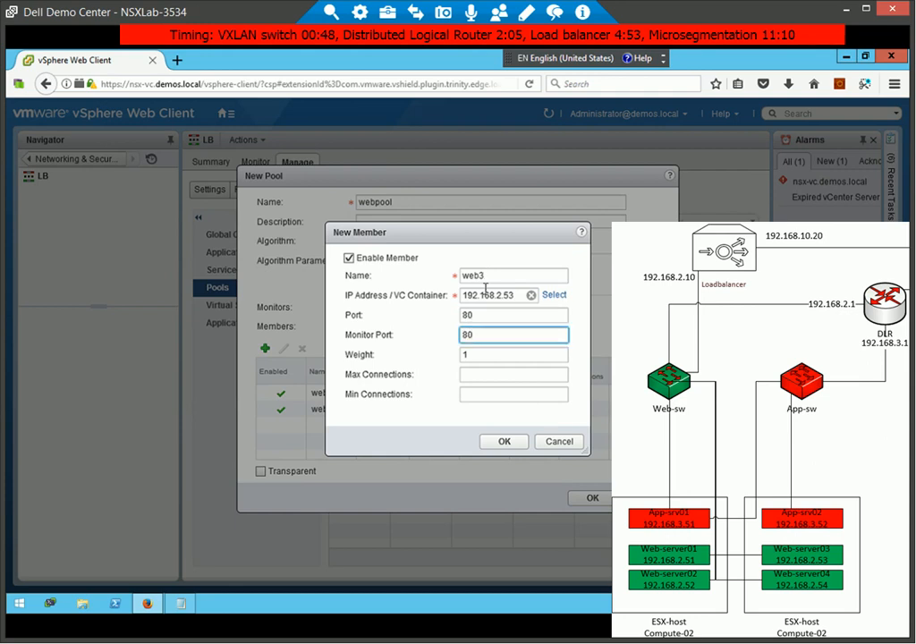
{"action": "left_click", "coordinate": [501, 441]}
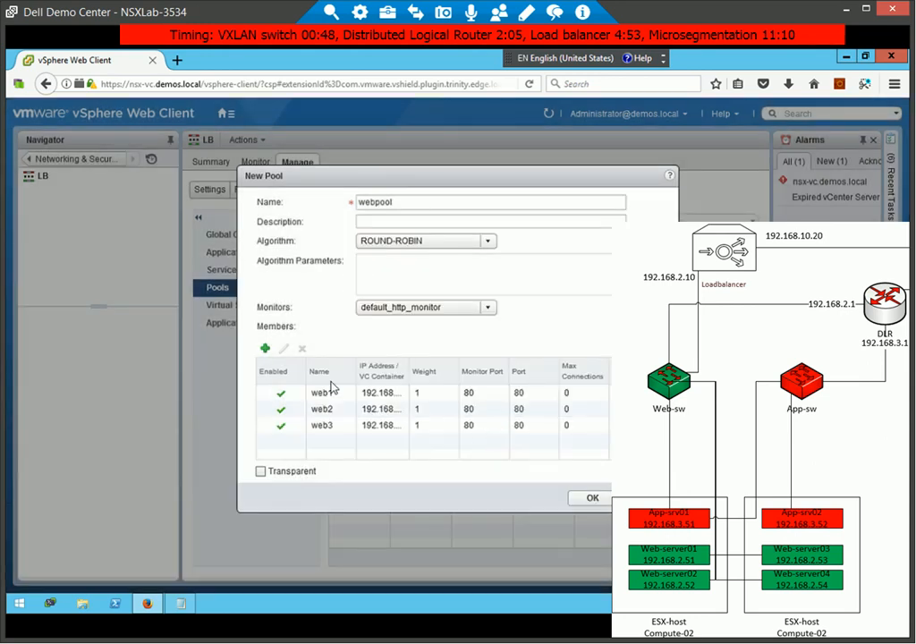
Add member web4 to webpool with IP address 192.168.2.54, port 80 and monitor port 80, and save the pool
{"action": "left_click", "coordinate": [265, 348]}
{"action": "left_click", "coordinate": [508, 272]}
{"action": "type", "text": "web4"}
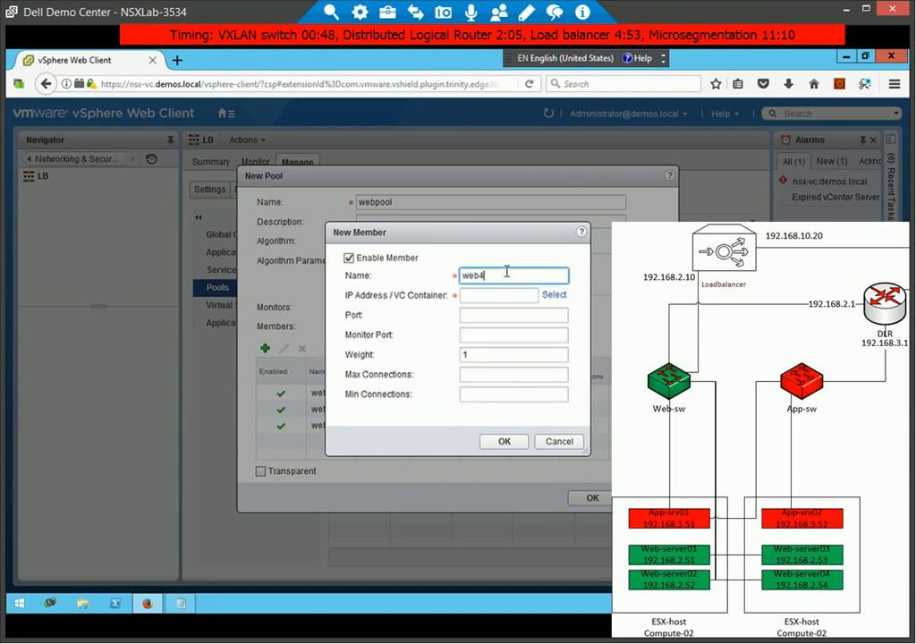
{"action": "key", "text": "Tab"}
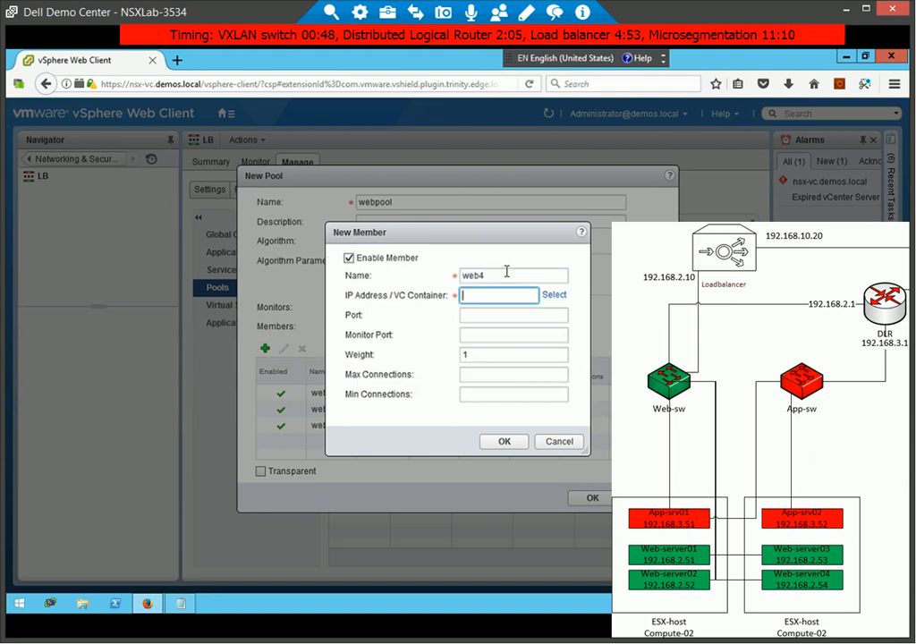
{"action": "type", "text": "192.168.2.54"}
{"action": "key", "text": "Tab"}
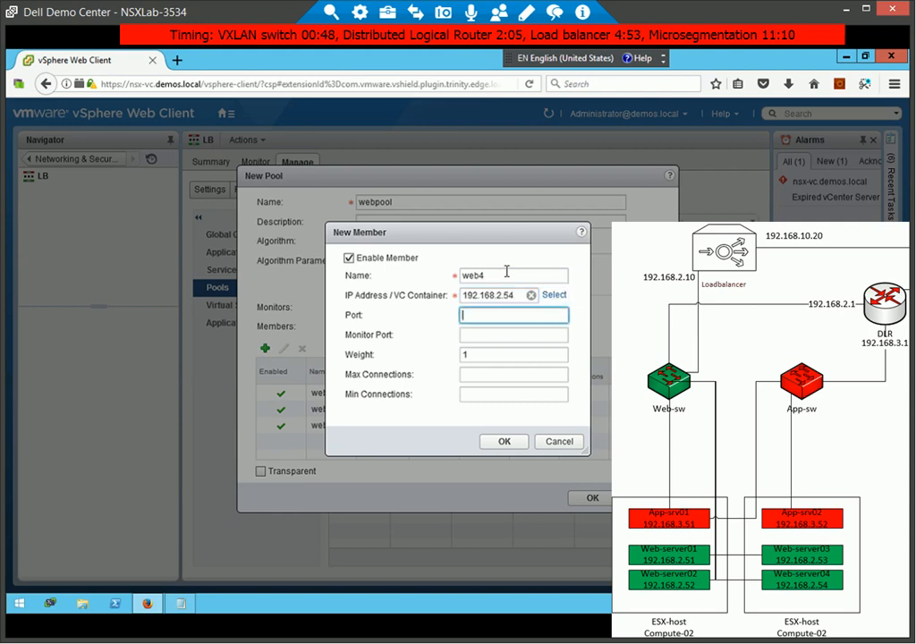
{"action": "type", "text": "80"}
{"action": "key", "text": "Tab"}
{"action": "type", "text": "8"}
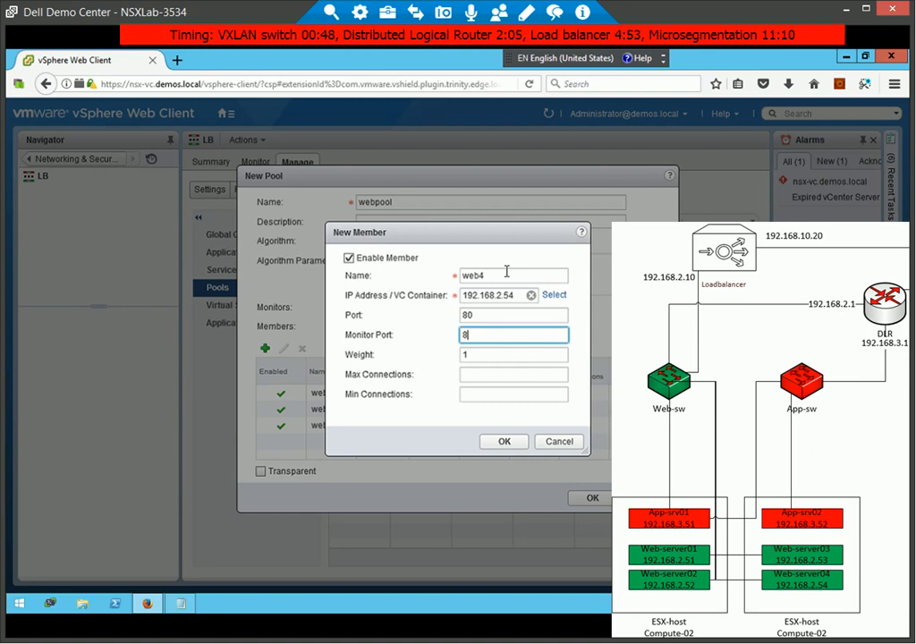
{"action": "key", "text": "Tab"}
{"action": "left_click", "coordinate": [499, 444]}
{"action": "left_click", "coordinate": [590, 498]}
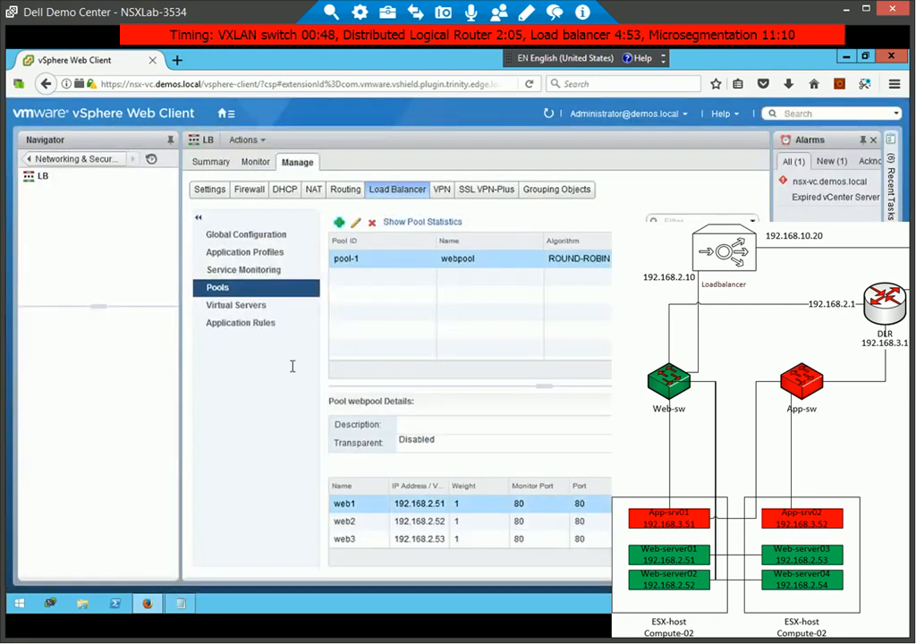
Create a virtual server named web-vip with IP address 192.168.10.20 and webpool as its default pool
{"action": "left_click", "coordinate": [225, 308]}
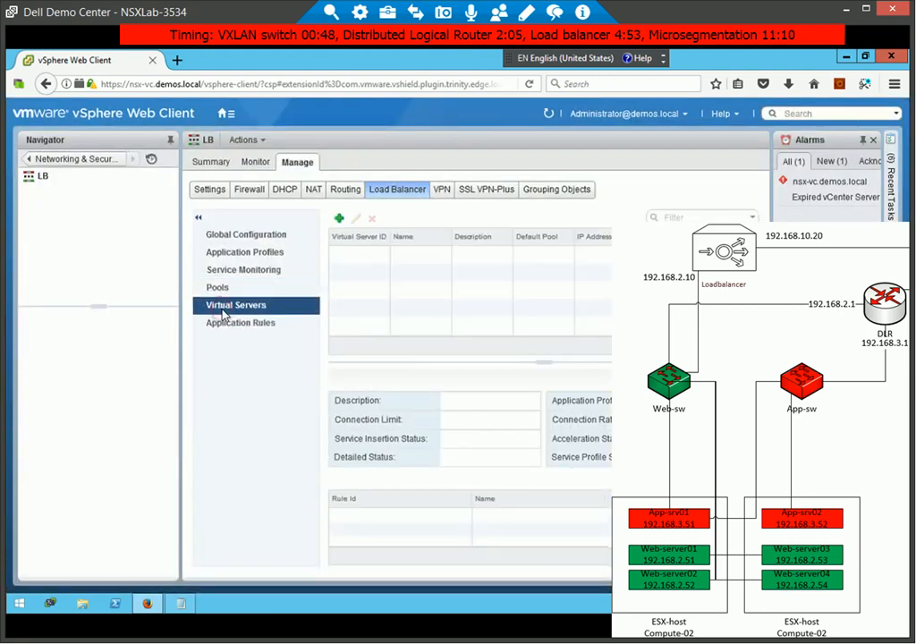
{"action": "left_click", "coordinate": [338, 219]}
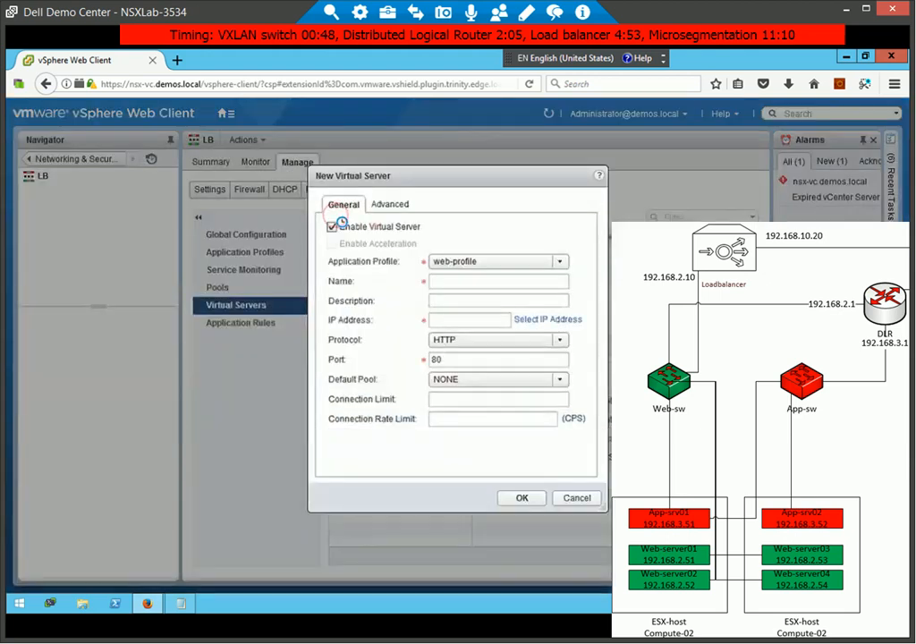
{"action": "left_click", "coordinate": [534, 282]}
{"action": "type", "text": "web-vip"}
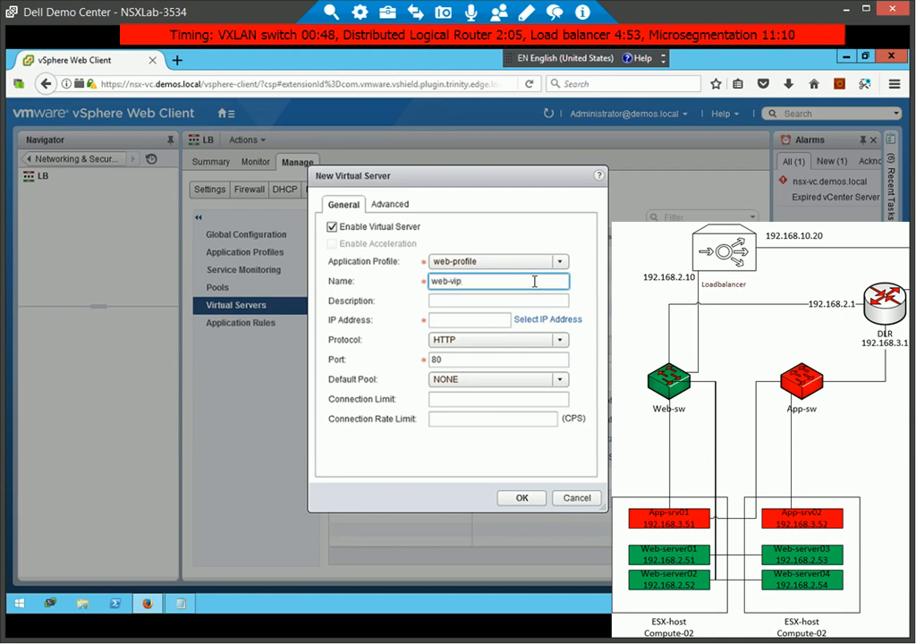
{"action": "key", "text": "Tab"}
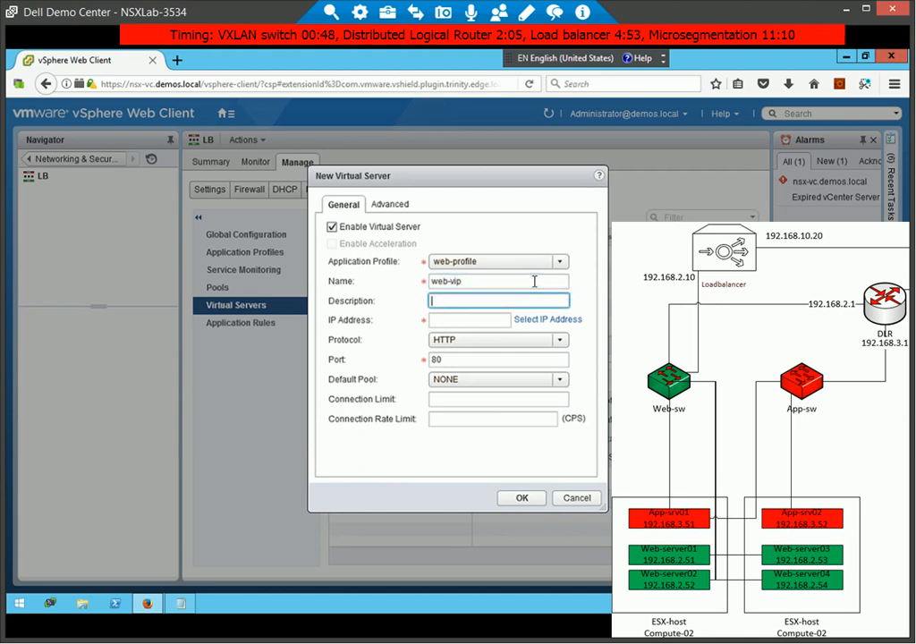
{"action": "key", "text": "Tab"}
{"action": "type", "text": "1"}
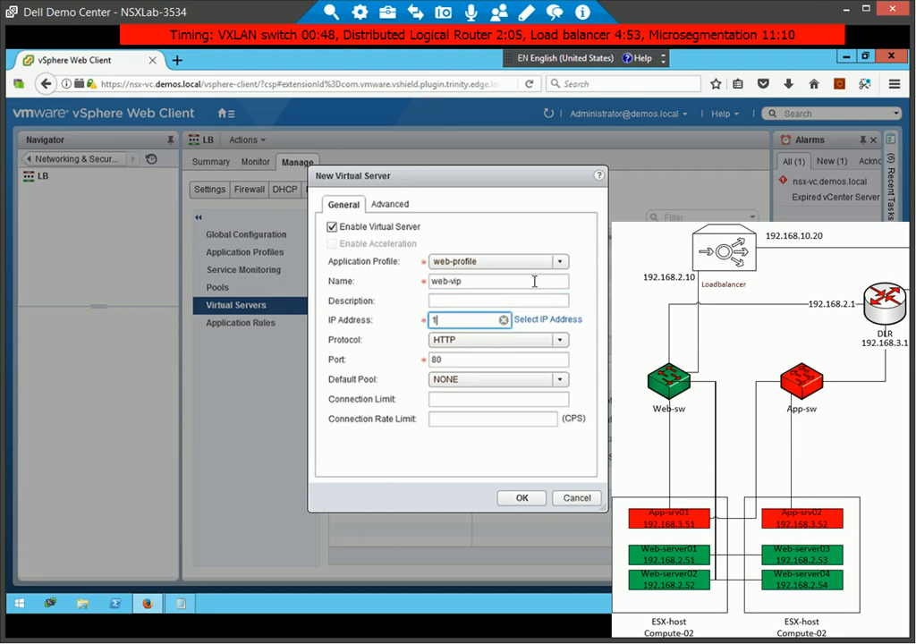
{"action": "type", "text": "92.168.10.20"}
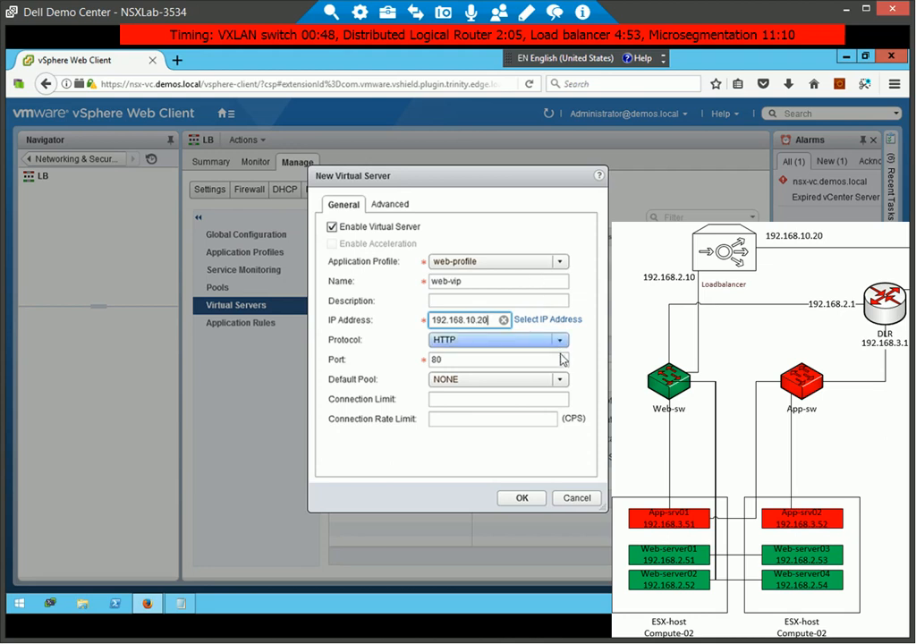
{"action": "left_click", "coordinate": [563, 381]}
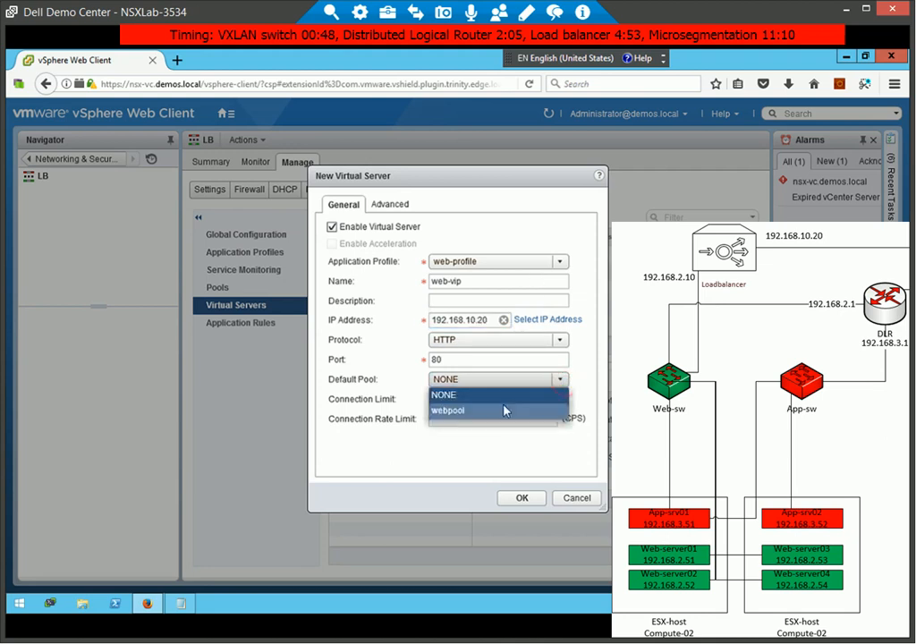
{"action": "left_click", "coordinate": [465, 410]}
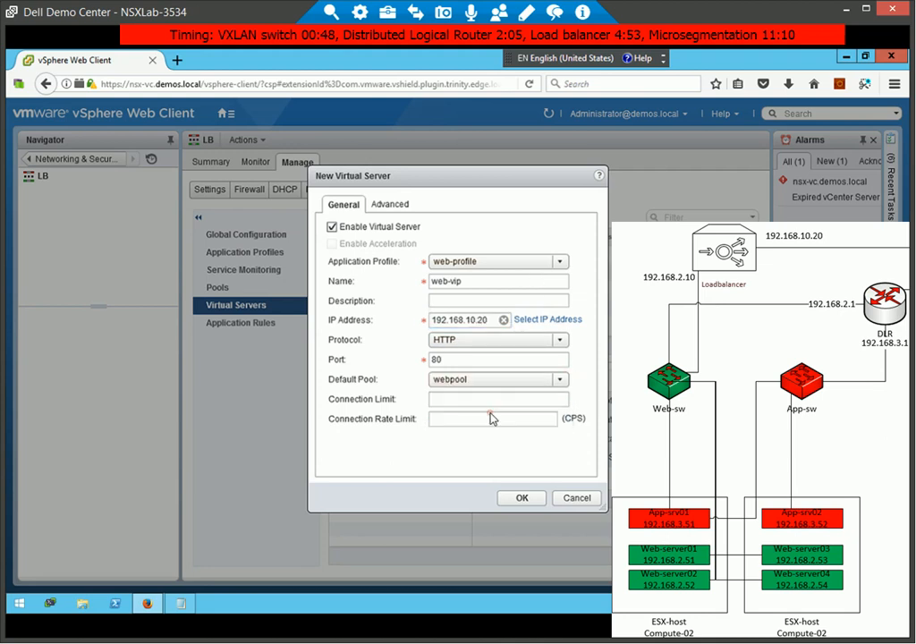
{"action": "left_click", "coordinate": [520, 499]}
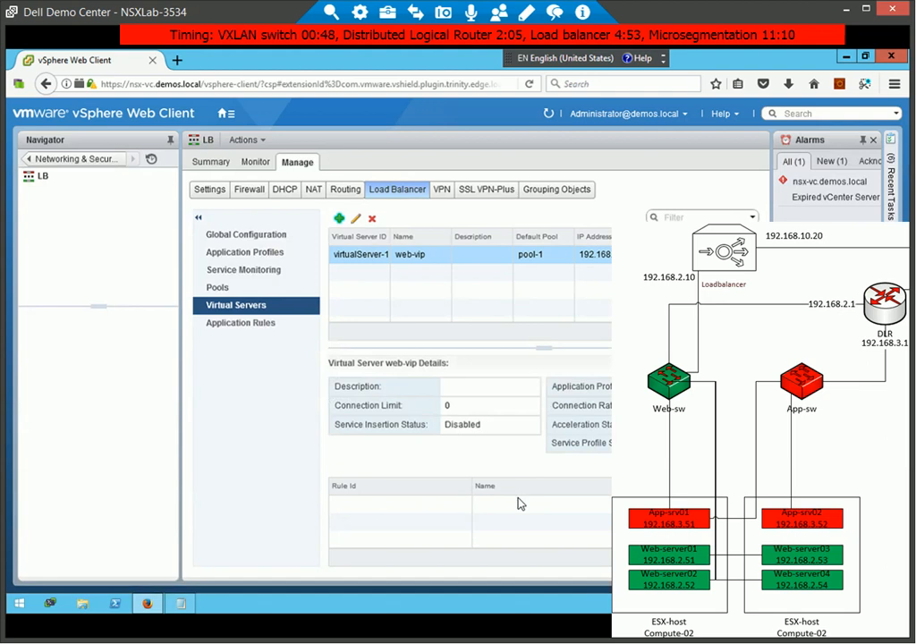
Try to load 192.168.2.10 in a new browser tab to test the load balancer
{"action": "left_click", "coordinate": [177, 60]}
{"action": "left_click", "coordinate": [160, 84]}
{"action": "type", "text": "192"}
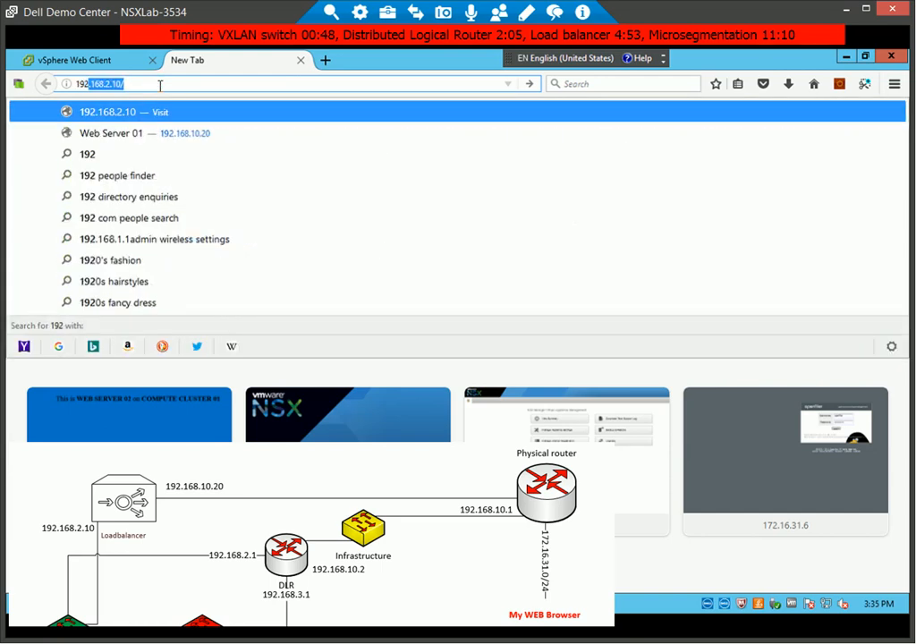
{"action": "key", "text": "Return"}
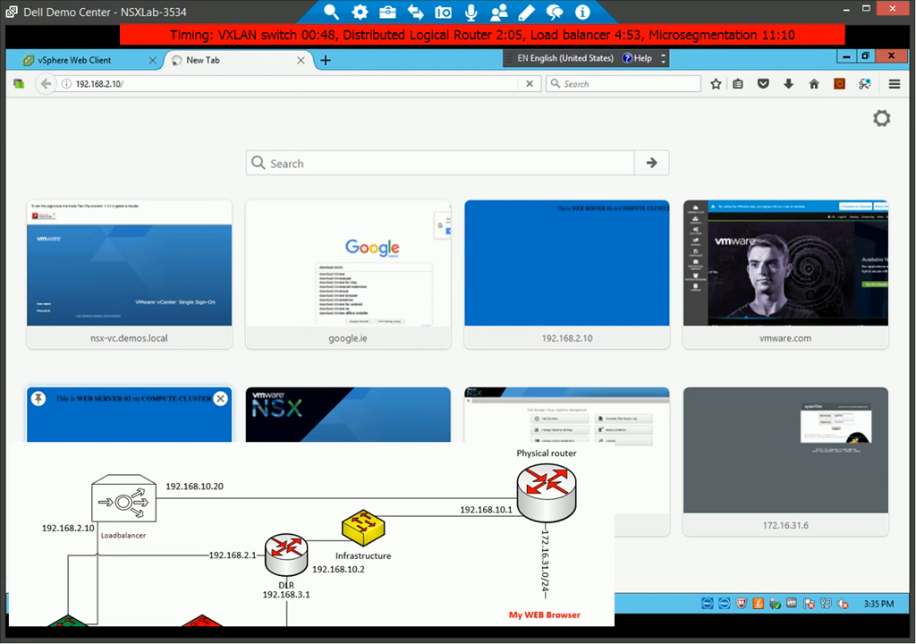
Start a new static route on the LB edge for the network 172.16.31.0/24
{"action": "left_click", "coordinate": [76, 60]}
{"action": "left_click", "coordinate": [346, 190]}
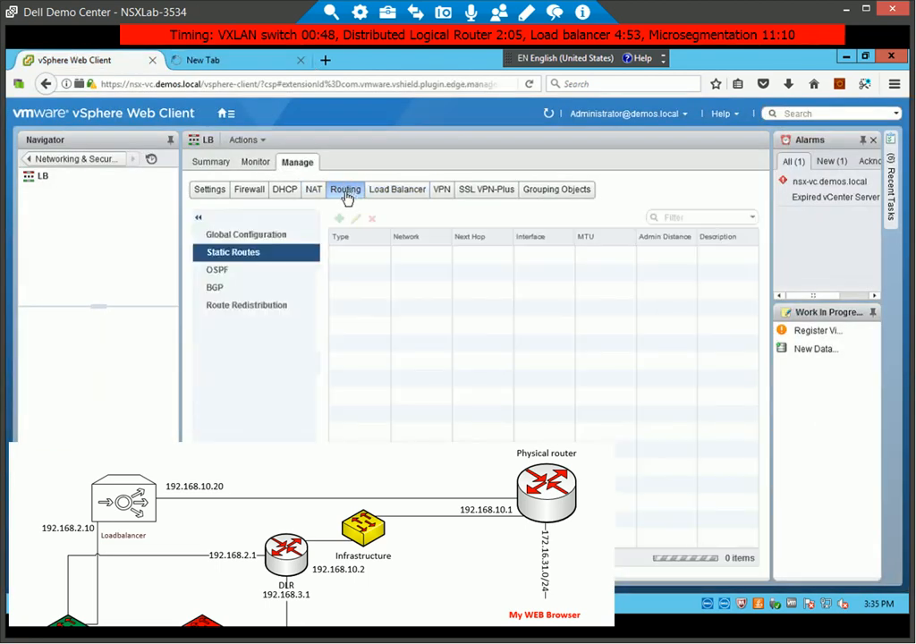
{"action": "left_click", "coordinate": [339, 217]}
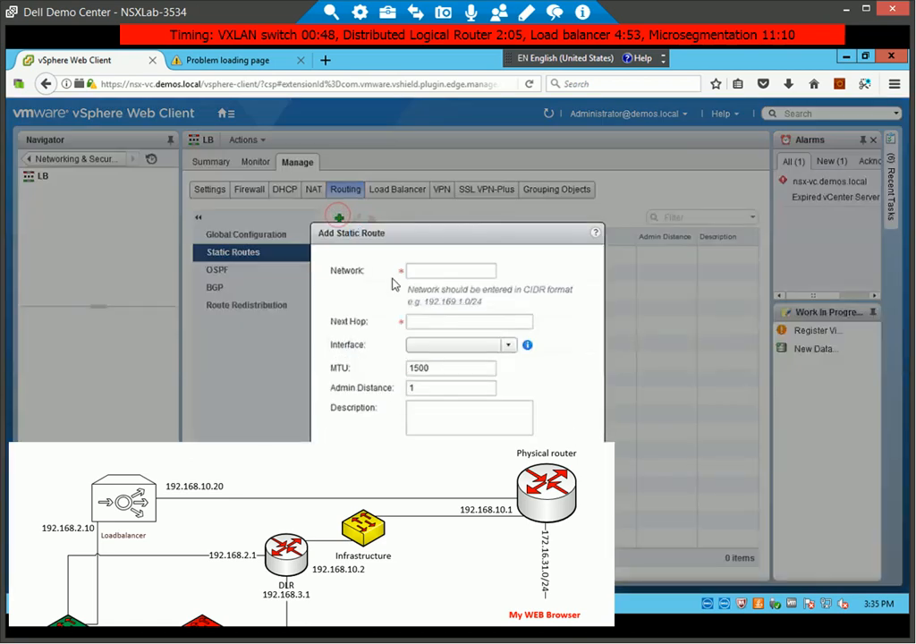
{"action": "left_click", "coordinate": [465, 270]}
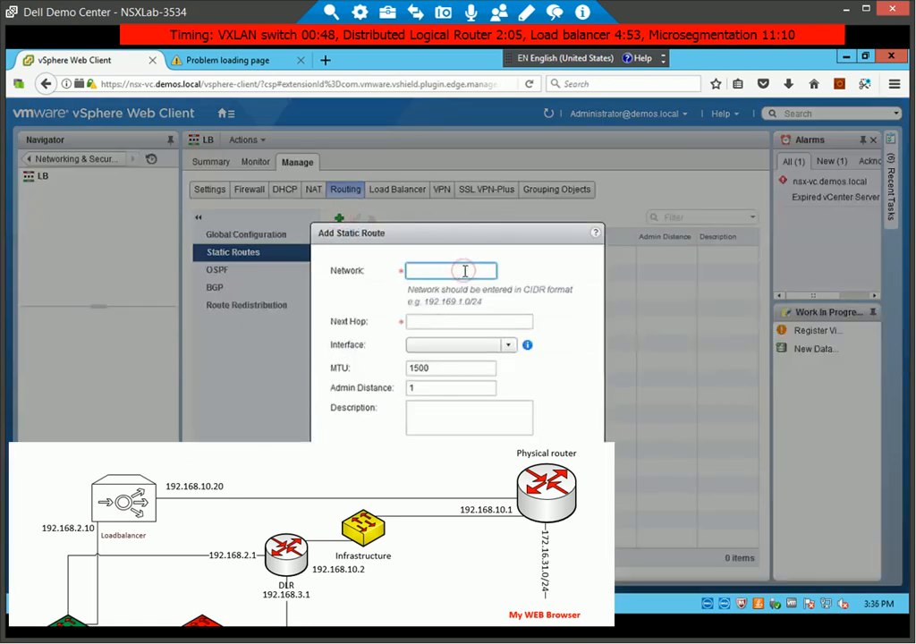
{"action": "type", "text": "172.16.31.0"}
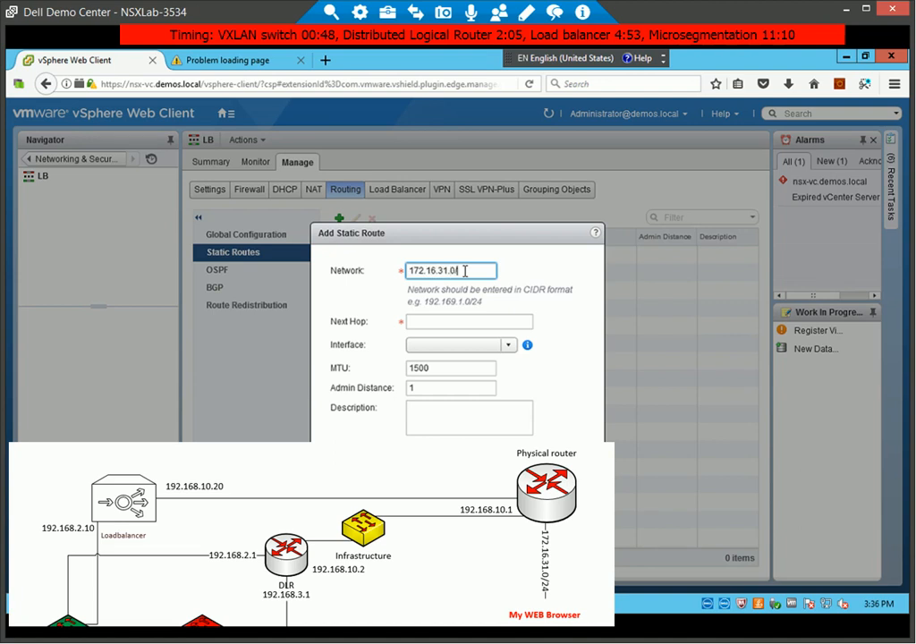
{"action": "type", "text": "/24"}
Set the static route's next hop to 192.168.10.1 and its interface to uplink, and publish the route
{"action": "left_click", "coordinate": [464, 316]}
{"action": "type", "text": "192.1"}
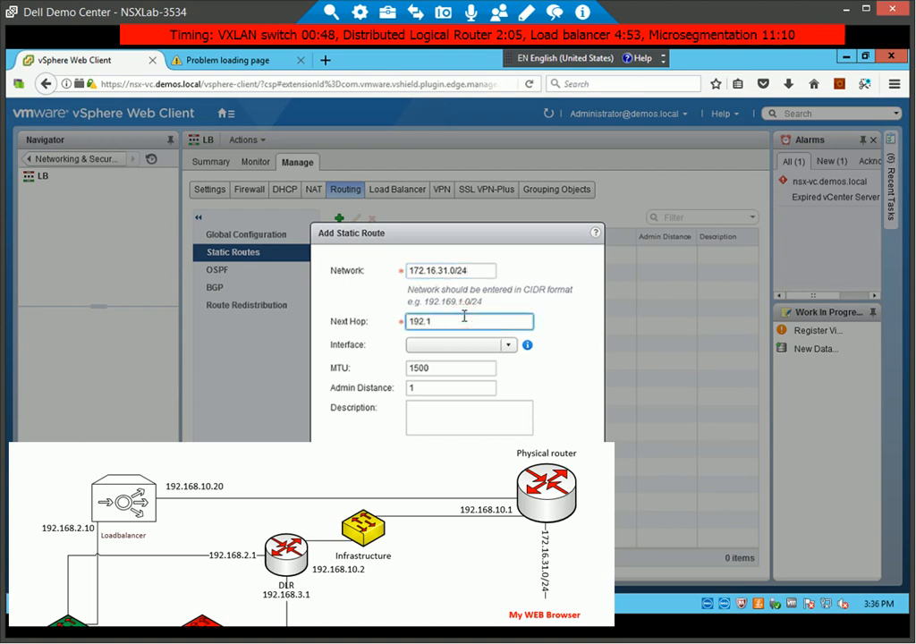
{"action": "type", "text": "68.10.1"}
{"action": "left_click", "coordinate": [433, 344]}
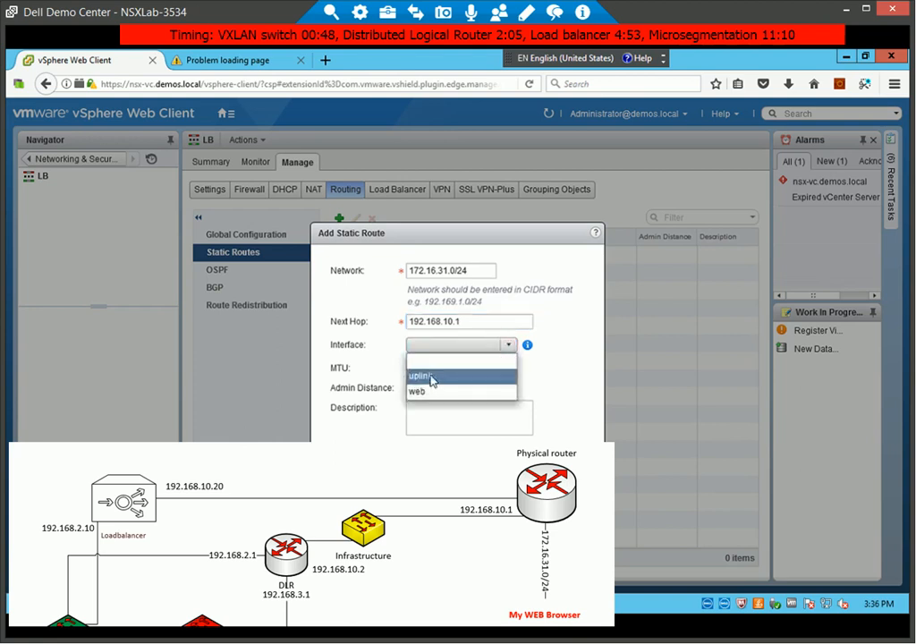
{"action": "left_click", "coordinate": [433, 377]}
{"action": "key", "text": "Return"}
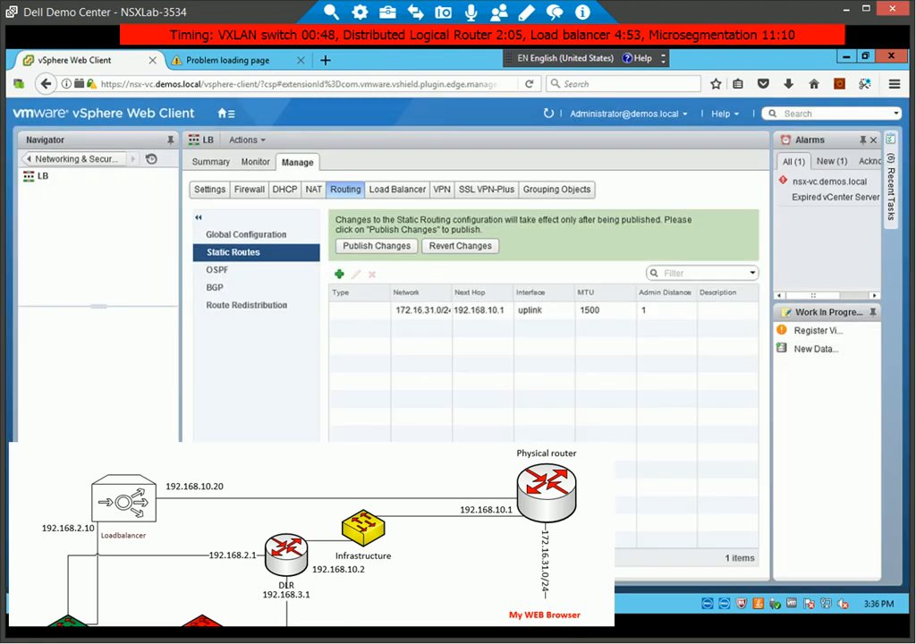
{"action": "left_click", "coordinate": [375, 246]}
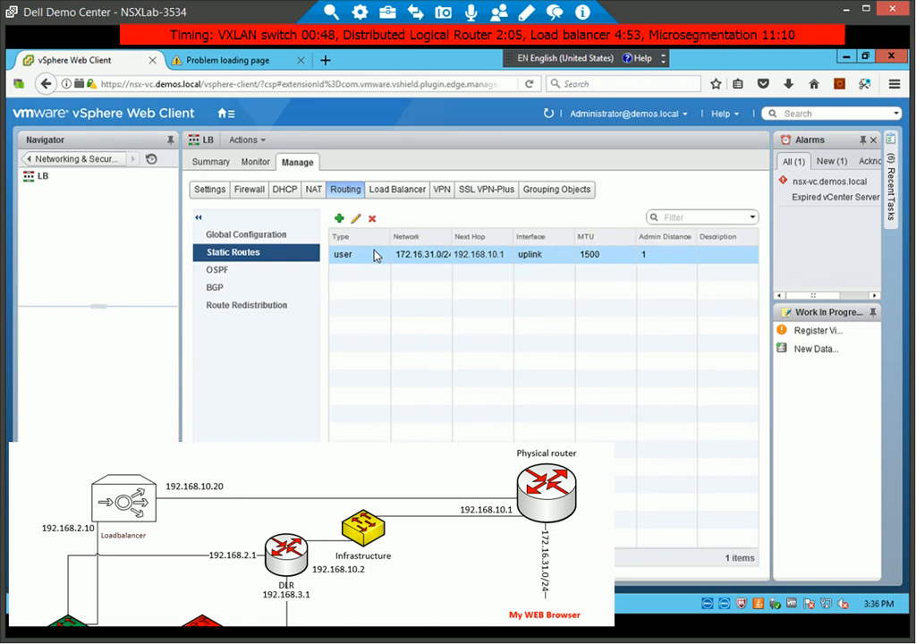
Load 192.168.10.20 in the test browser tab and refresh it repeatedly to check which web server answers
{"action": "left_click", "coordinate": [229, 61]}
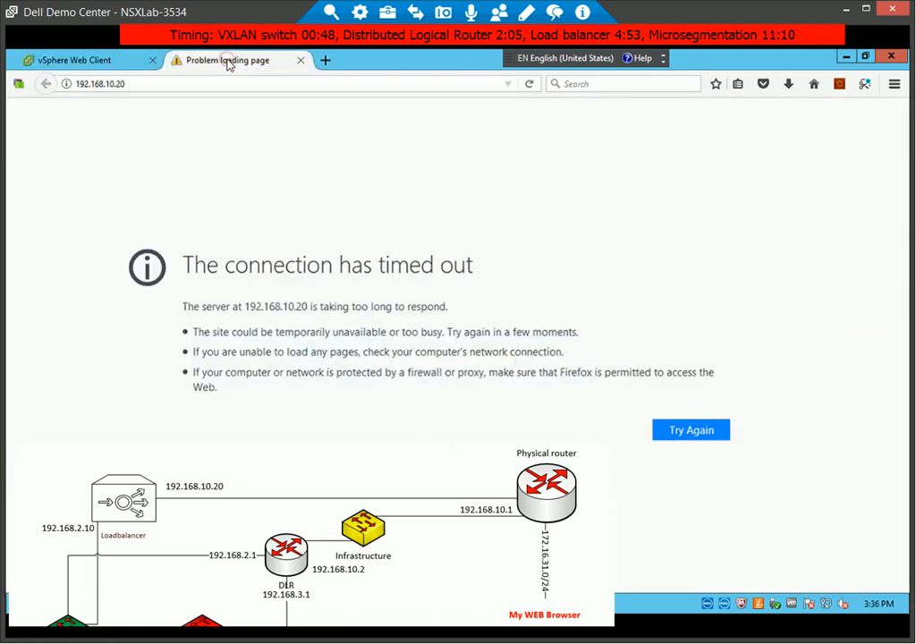
{"action": "left_click", "coordinate": [153, 84]}
{"action": "key", "text": "Return"}
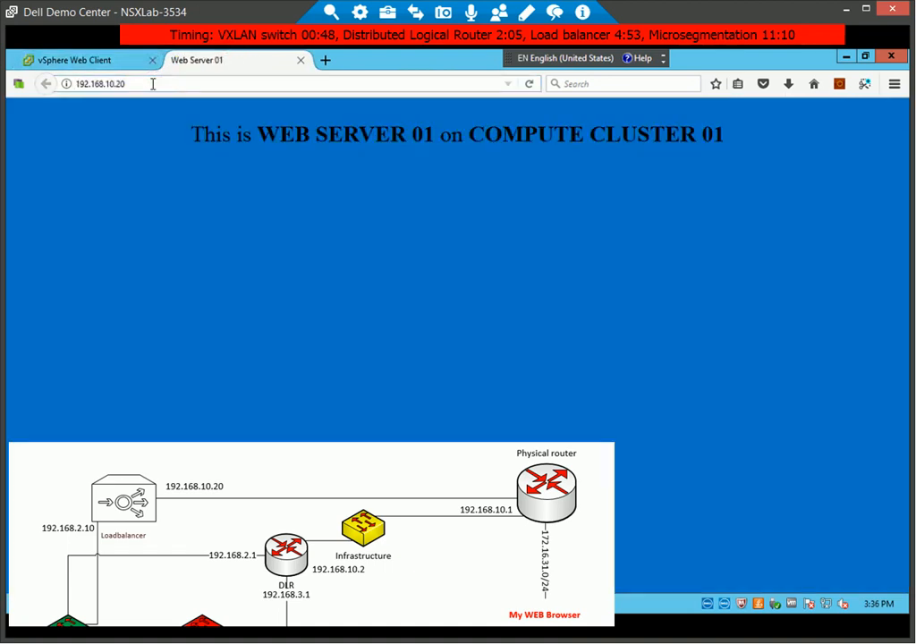
{"action": "left_click", "coordinate": [528, 84]}
{"action": "left_click", "coordinate": [528, 84]}
{"action": "left_click", "coordinate": [528, 84]}
{"action": "left_click", "coordinate": [528, 84]}
{"action": "left_click", "coordinate": [528, 84]}
{"action": "left_click", "coordinate": [528, 85]}
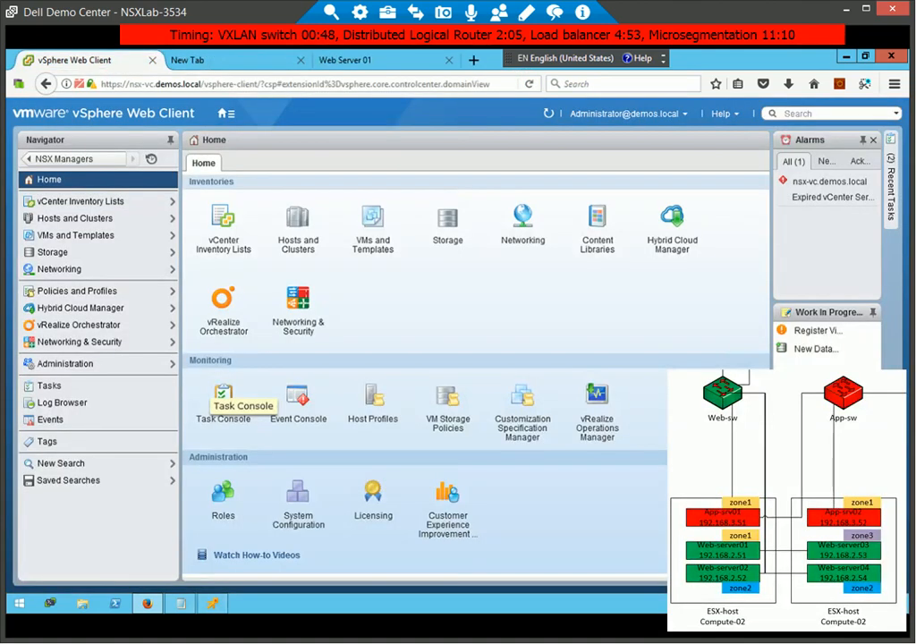
Create a security tag named zone1 on the NSX Manager 172.16.31.21
{"action": "left_click", "coordinate": [226, 115]}
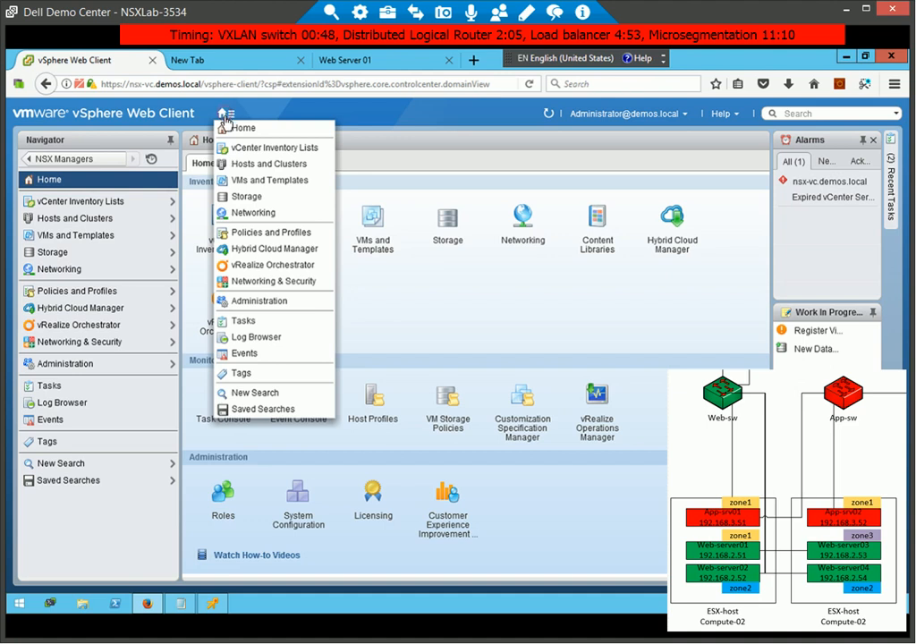
{"action": "left_click", "coordinate": [250, 281]}
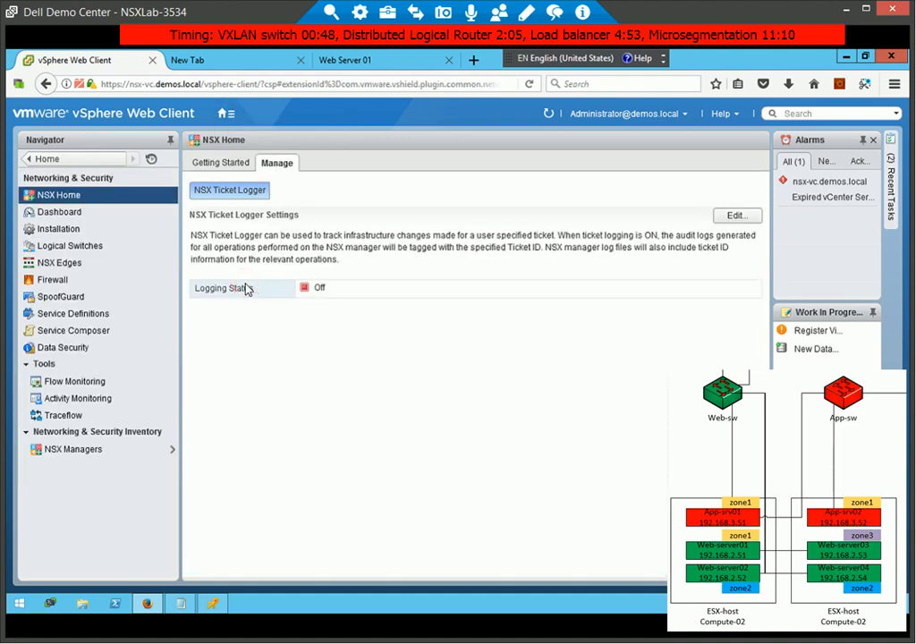
{"action": "left_click", "coordinate": [67, 449]}
{"action": "left_click", "coordinate": [89, 203]}
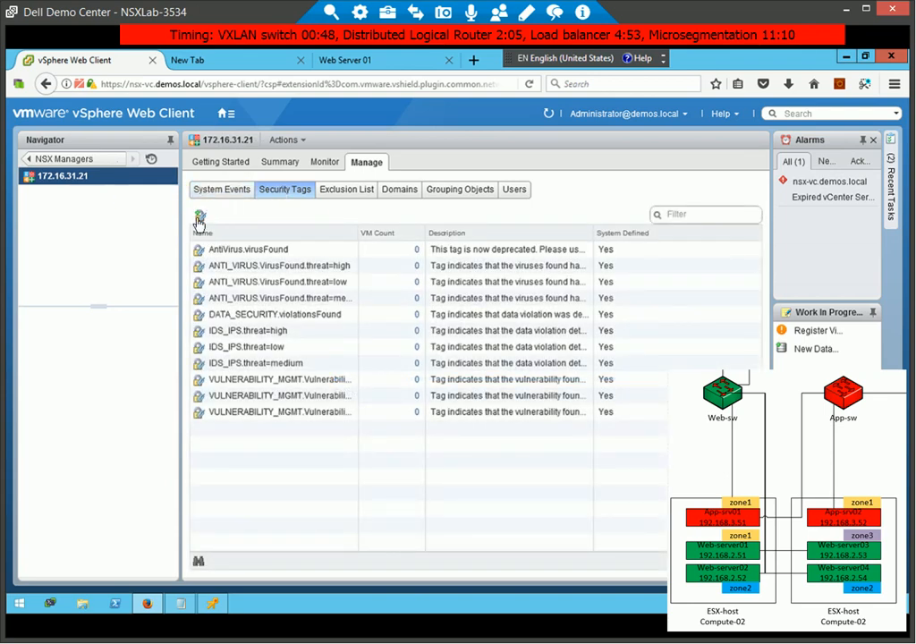
{"action": "left_click", "coordinate": [200, 220]}
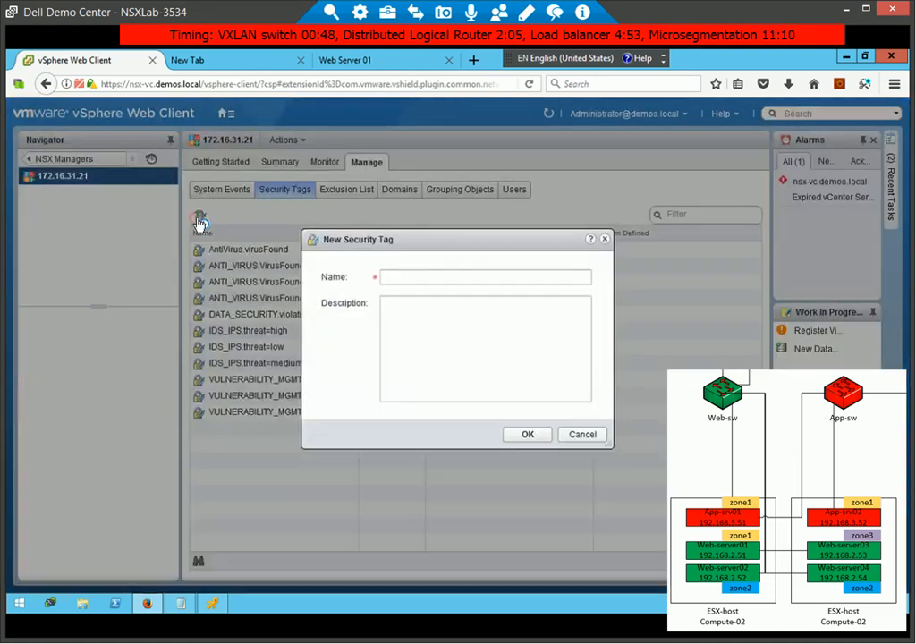
{"action": "left_click", "coordinate": [409, 279]}
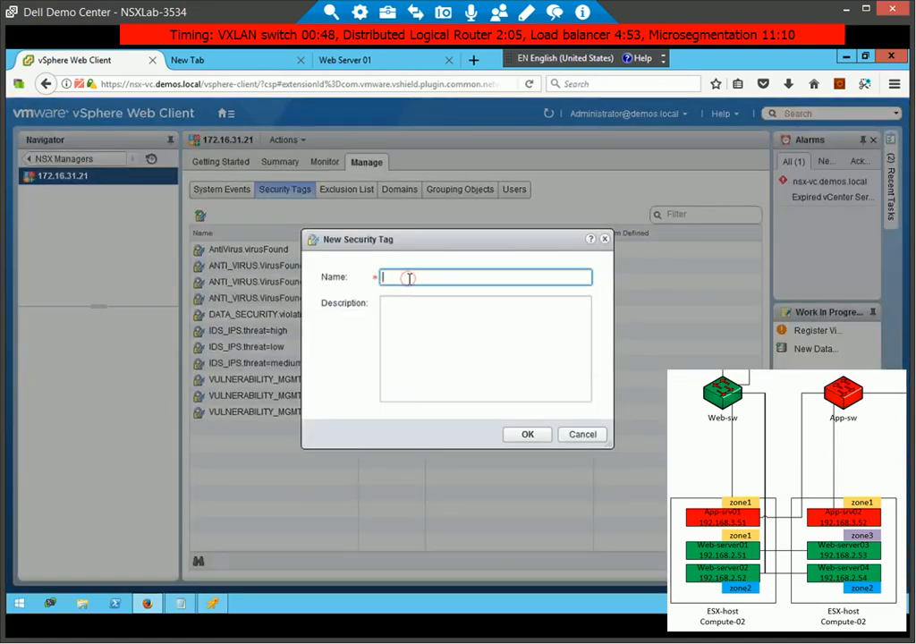
{"action": "type", "text": "zone1"}
{"action": "left_click", "coordinate": [528, 436]}
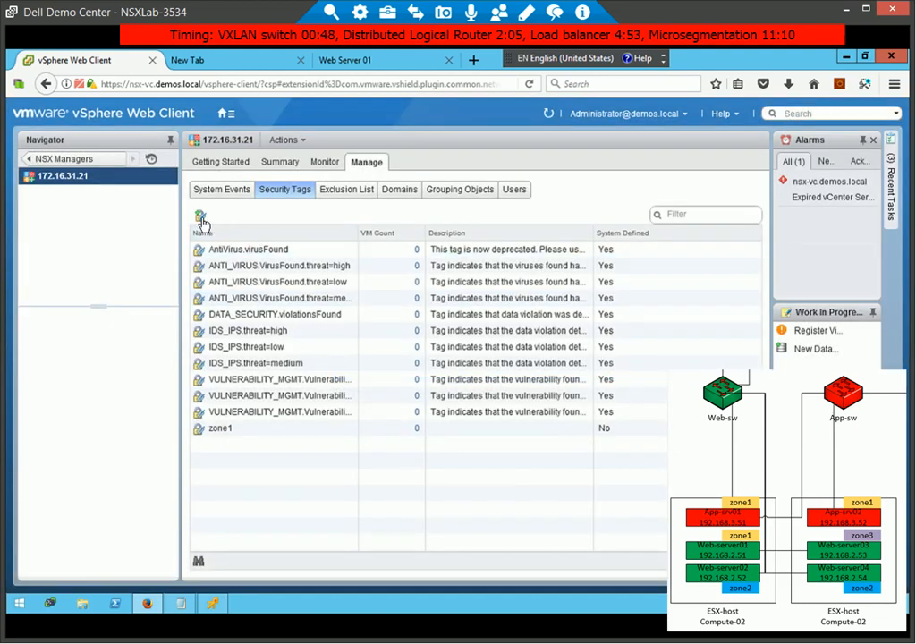
Create a second security tag named zone2 on the NSX Manager
{"action": "left_click", "coordinate": [200, 220]}
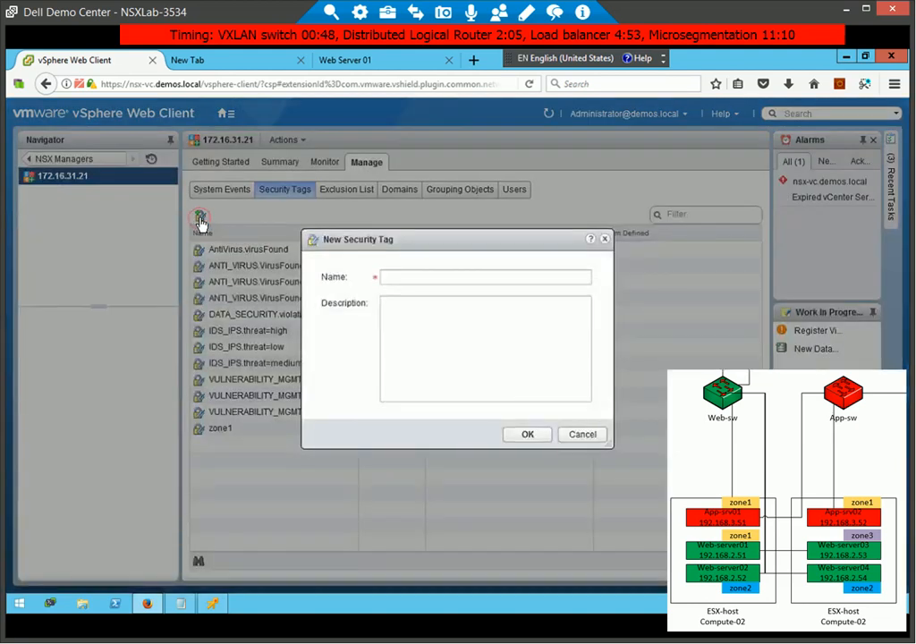
{"action": "left_click", "coordinate": [427, 277]}
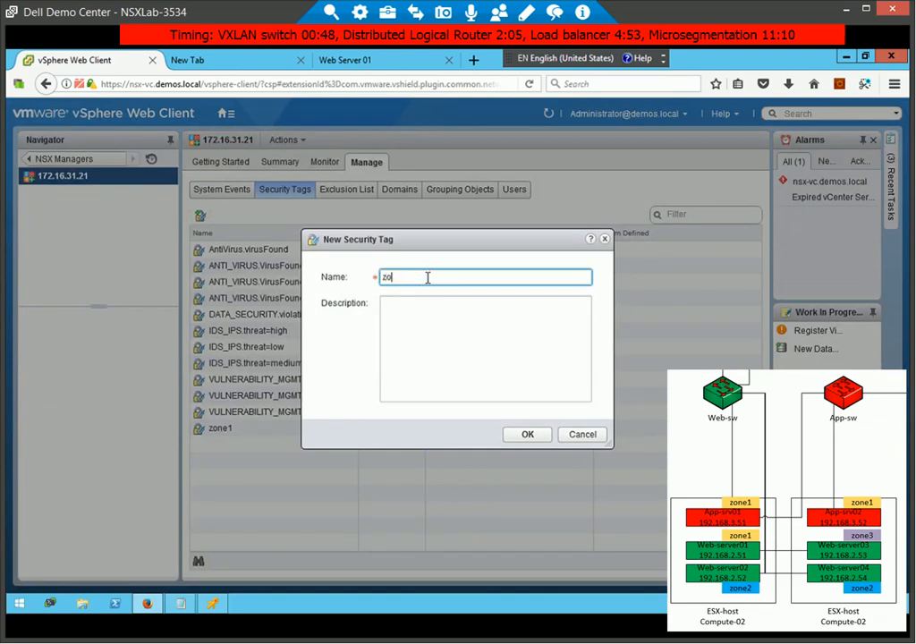
{"action": "type", "text": "zone2"}
{"action": "left_click", "coordinate": [519, 435]}
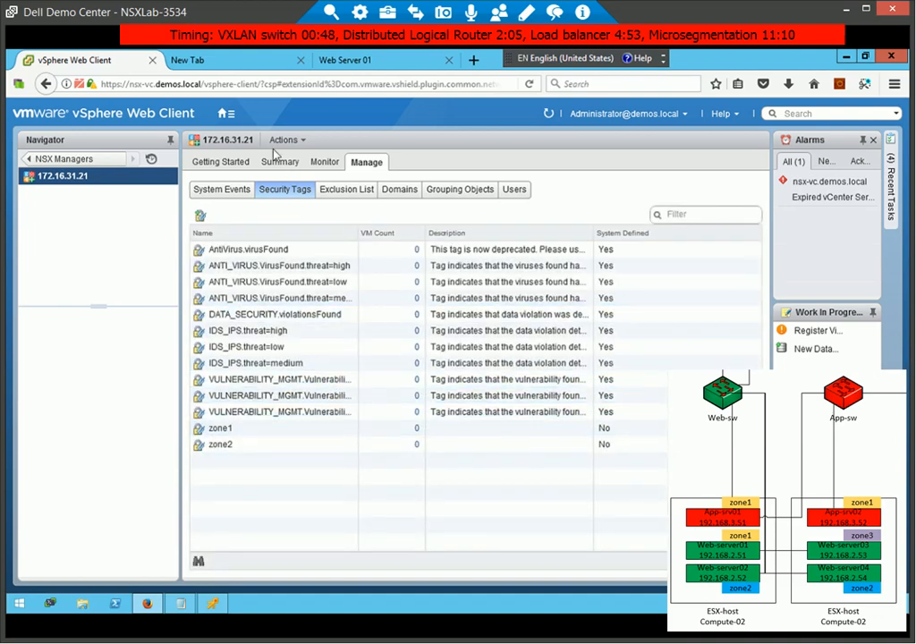
Assign the zone1 security tag to the web-server01 virtual machine in the VMs and Templates inventory
{"action": "left_click", "coordinate": [227, 114]}
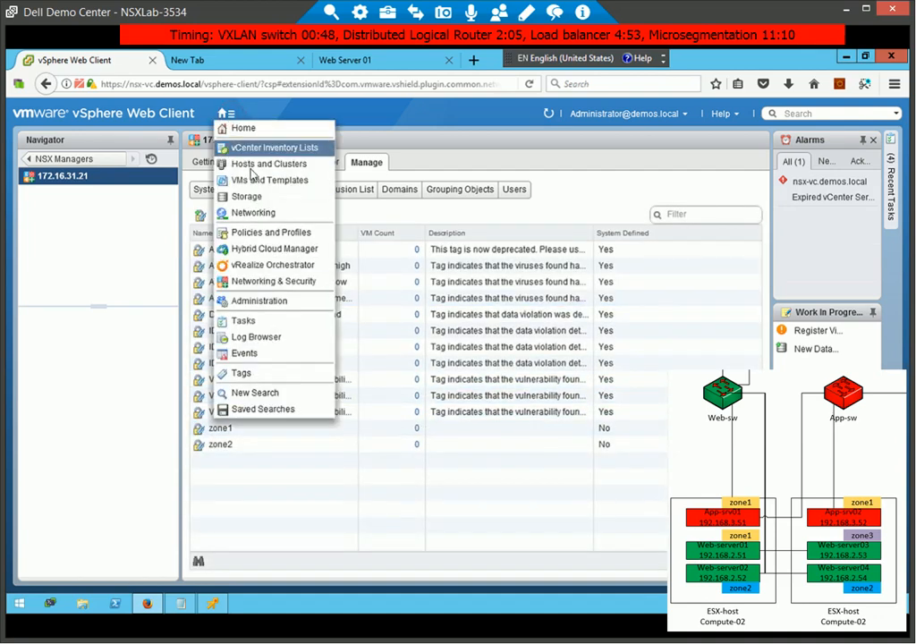
{"action": "left_click", "coordinate": [258, 182]}
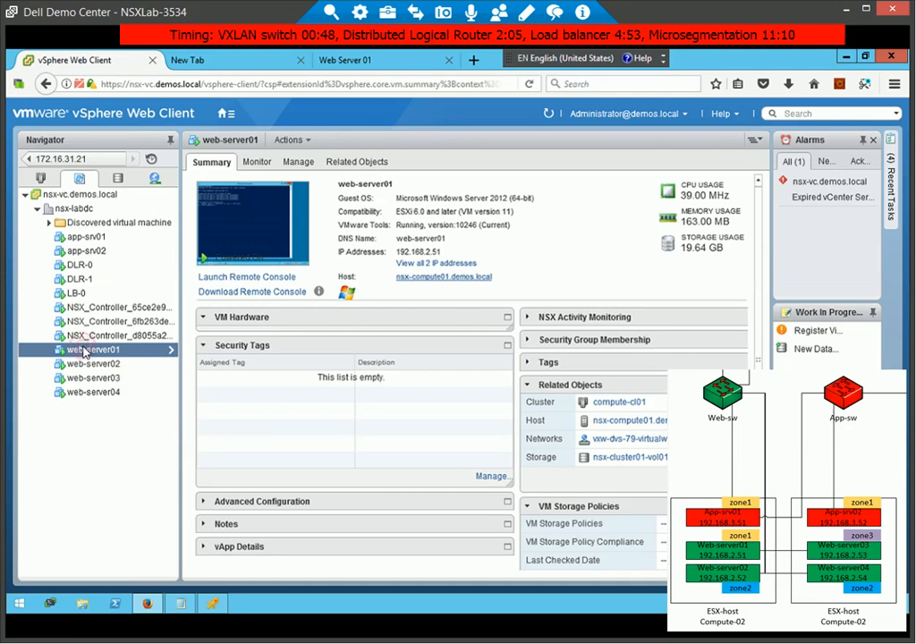
{"action": "left_click", "coordinate": [497, 477]}
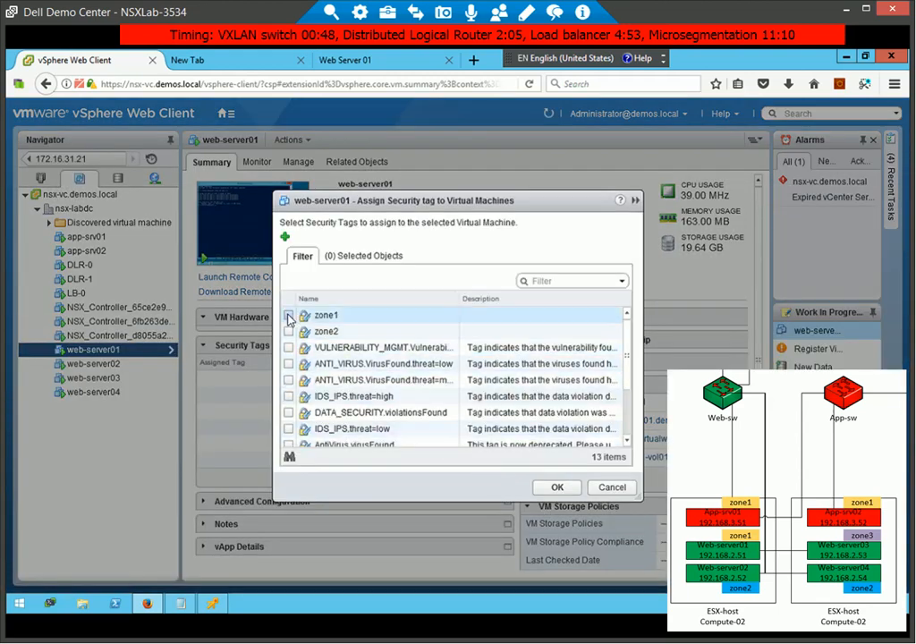
{"action": "left_click", "coordinate": [288, 316]}
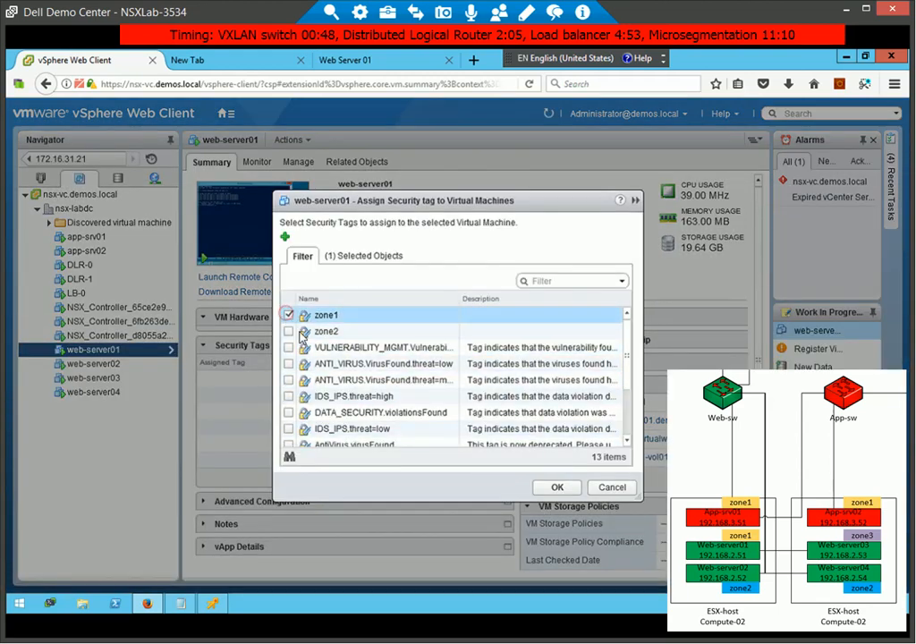
{"action": "left_click", "coordinate": [556, 491]}
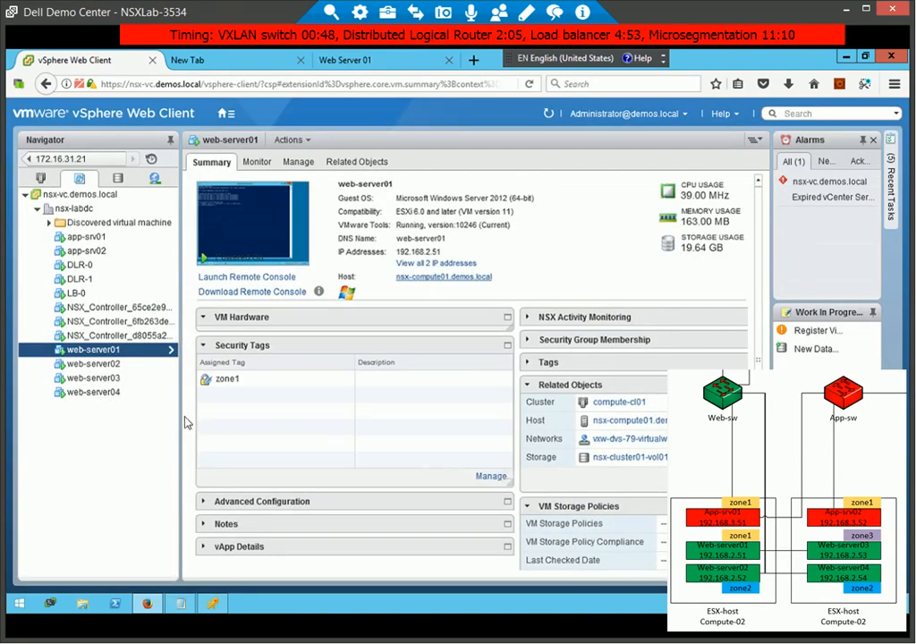
Assign the zone2 security tag to the web-server02 virtual machine
{"action": "left_click", "coordinate": [88, 381]}
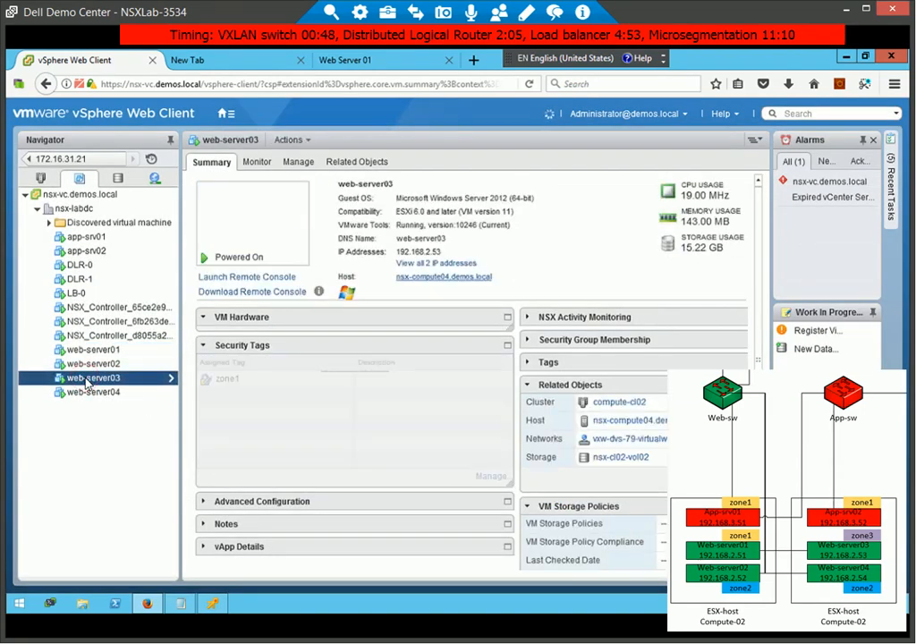
{"action": "left_click", "coordinate": [89, 365]}
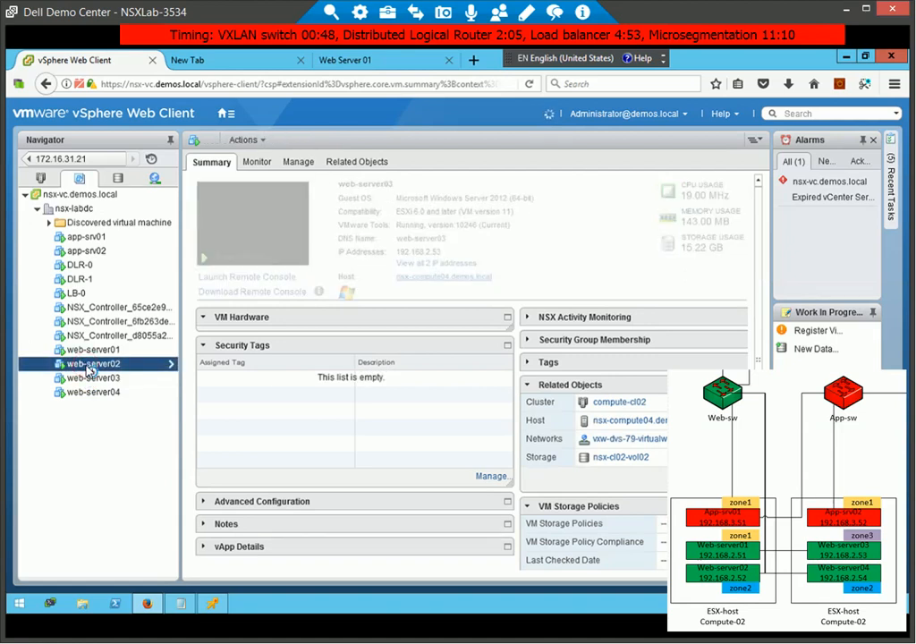
{"action": "left_click", "coordinate": [488, 480]}
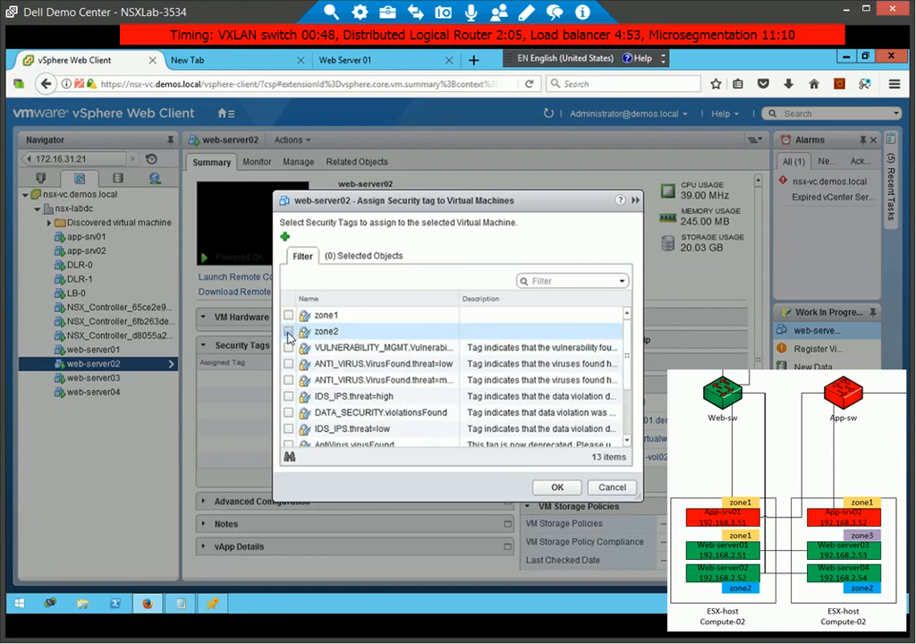
{"action": "left_click", "coordinate": [288, 331]}
{"action": "left_click", "coordinate": [557, 487]}
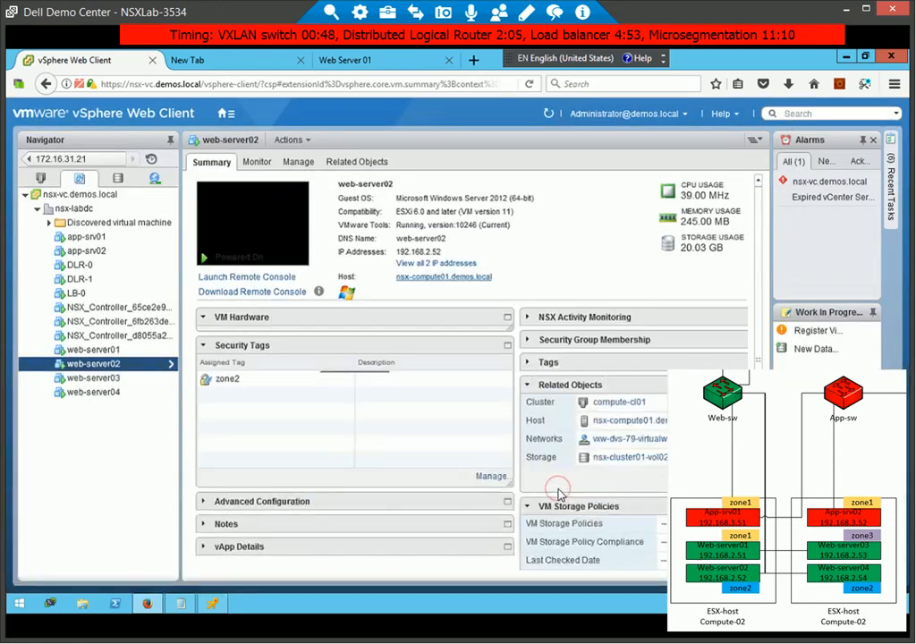
Assign the zone2 security tag to the web-server04 virtual machine
{"action": "left_click", "coordinate": [106, 394]}
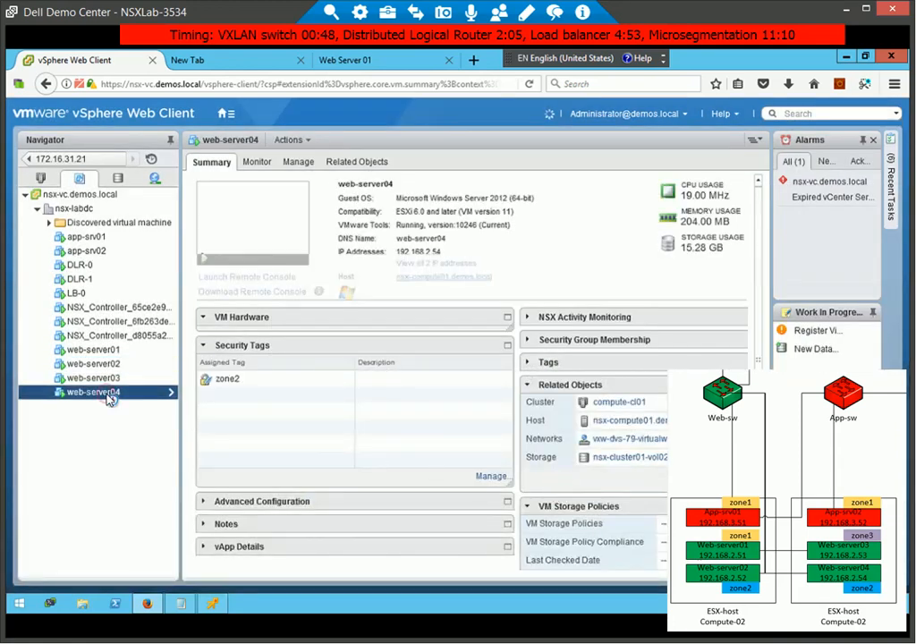
{"action": "left_click", "coordinate": [484, 477]}
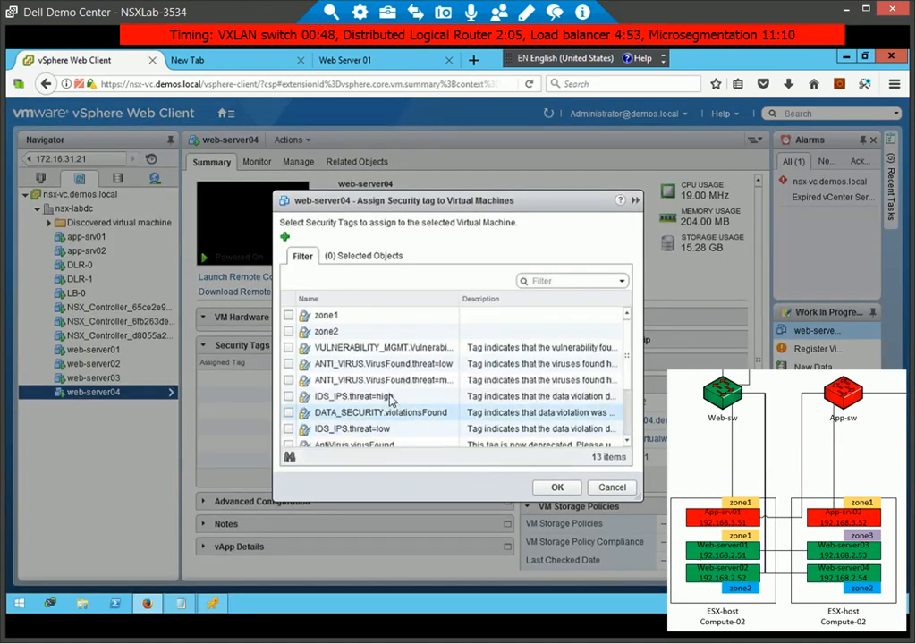
{"action": "left_click", "coordinate": [289, 333]}
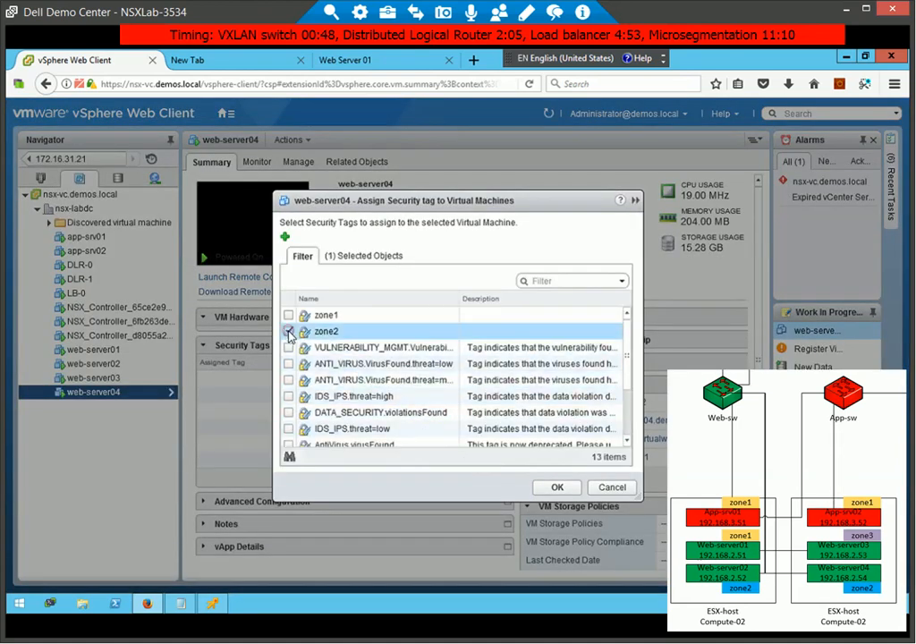
{"action": "left_click", "coordinate": [557, 486]}
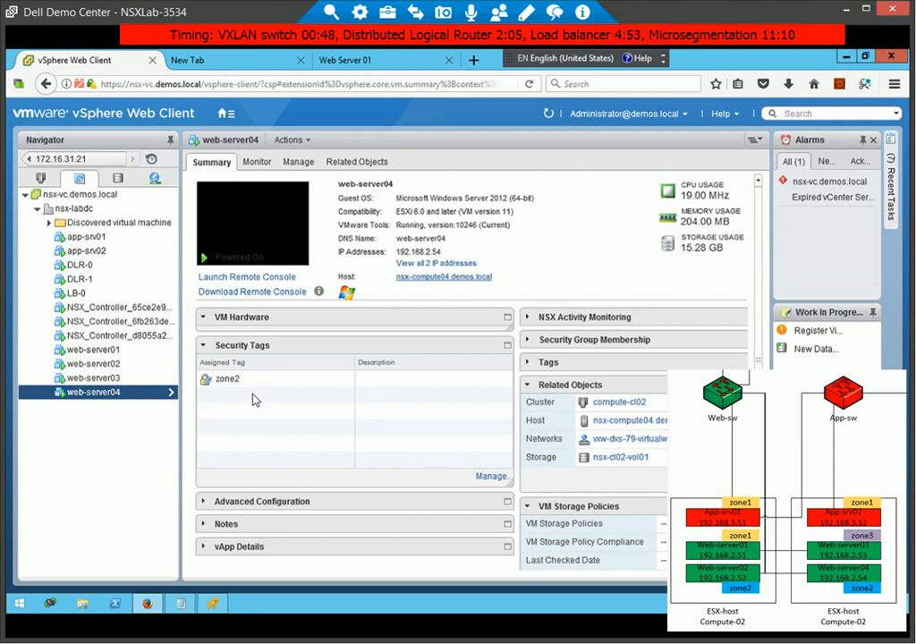
Start a new security group named zone1 in the Service Composer of Networking & Security
{"action": "left_click", "coordinate": [232, 118]}
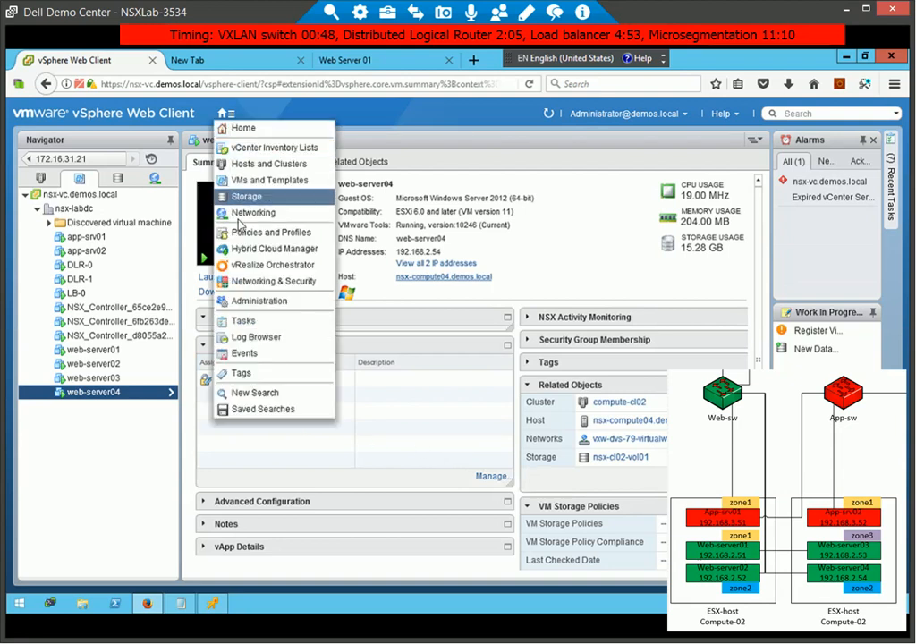
{"action": "left_click", "coordinate": [260, 287]}
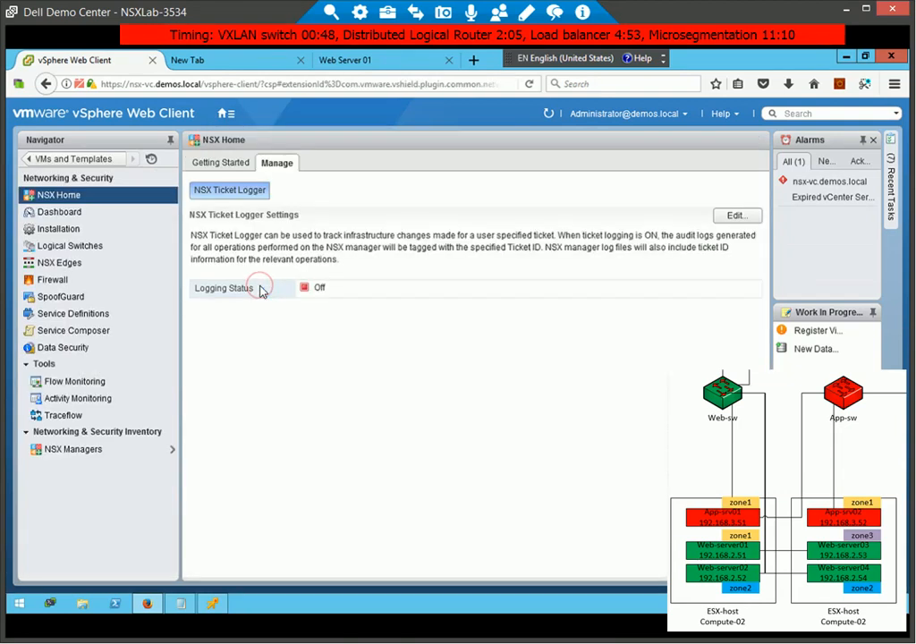
{"action": "left_click", "coordinate": [59, 332]}
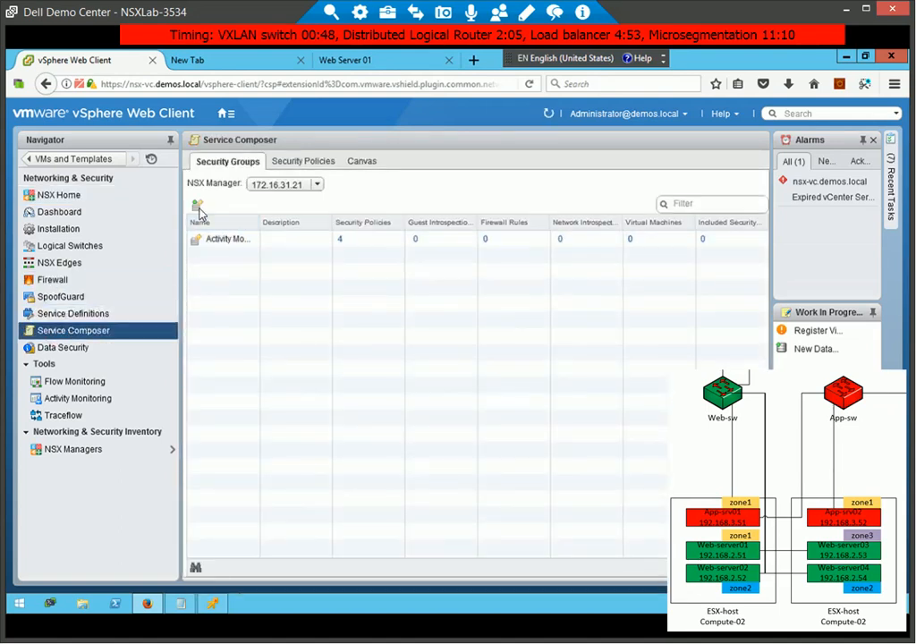
{"action": "left_click", "coordinate": [197, 204]}
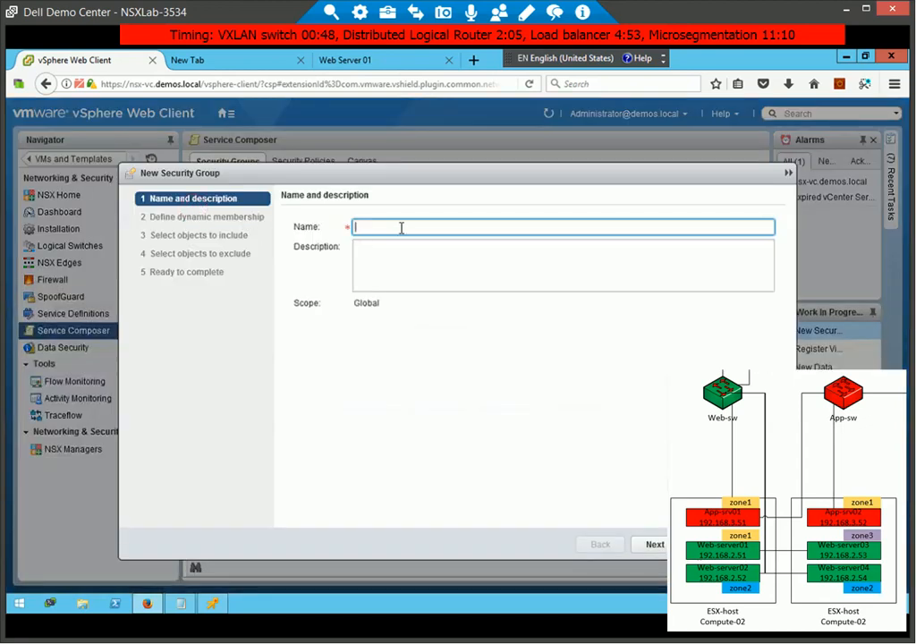
{"action": "type", "text": "zone1"}
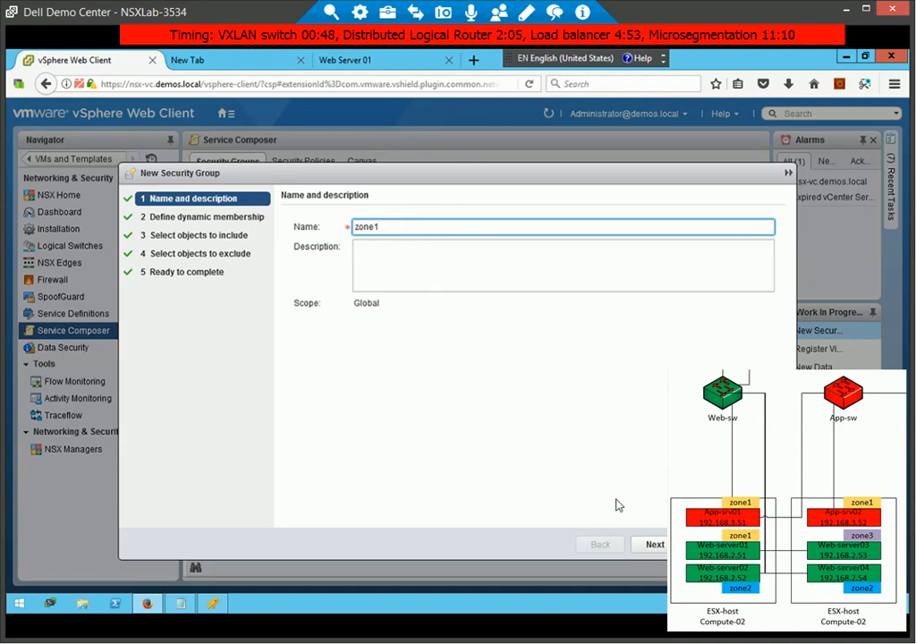
{"action": "left_click", "coordinate": [654, 544]}
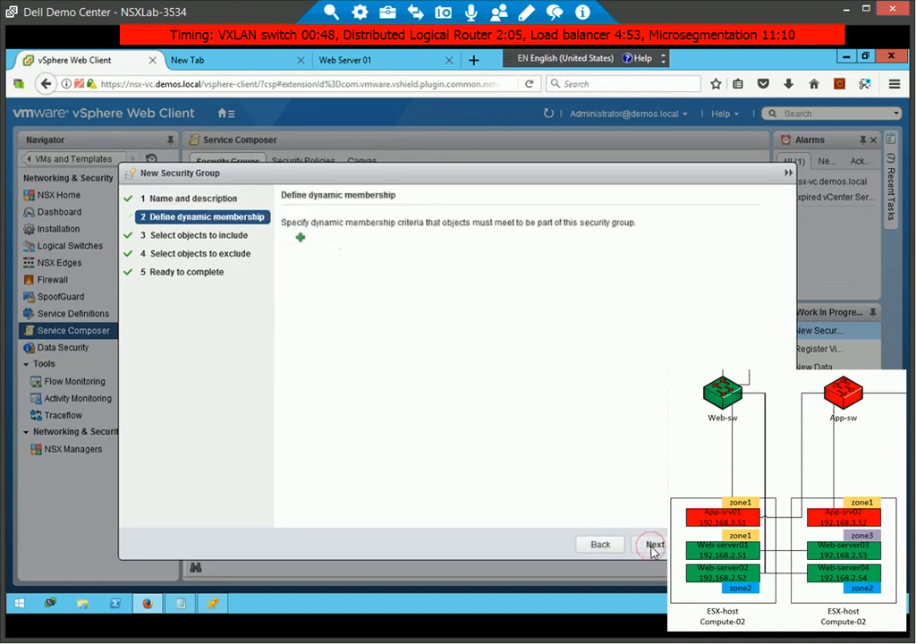
Define the zone1 group's dynamic membership as any object whose Security Tag contains zone1
{"action": "left_click", "coordinate": [499, 339]}
{"action": "left_click", "coordinate": [417, 398]}
{"action": "left_click", "coordinate": [651, 339]}
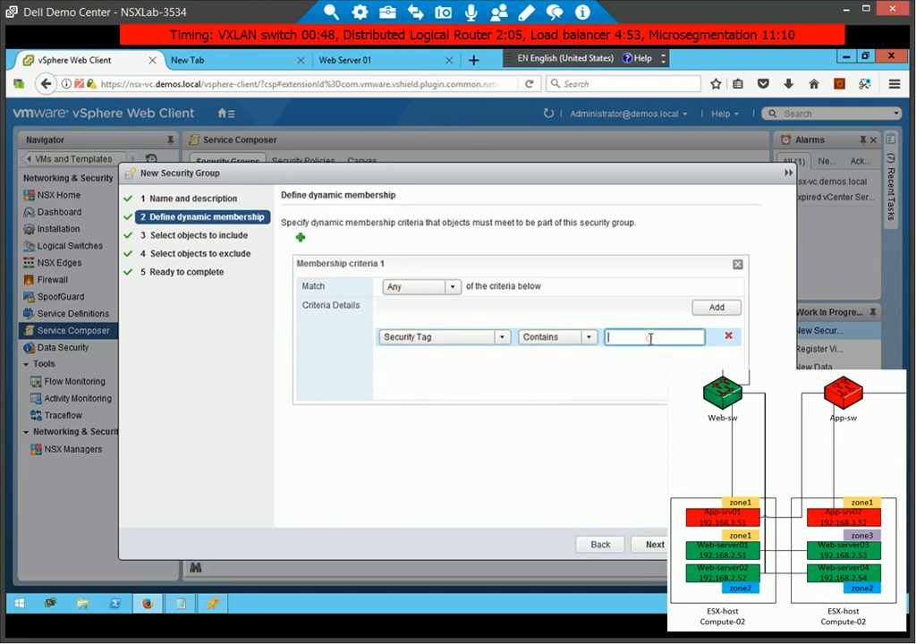
{"action": "type", "text": "a"}
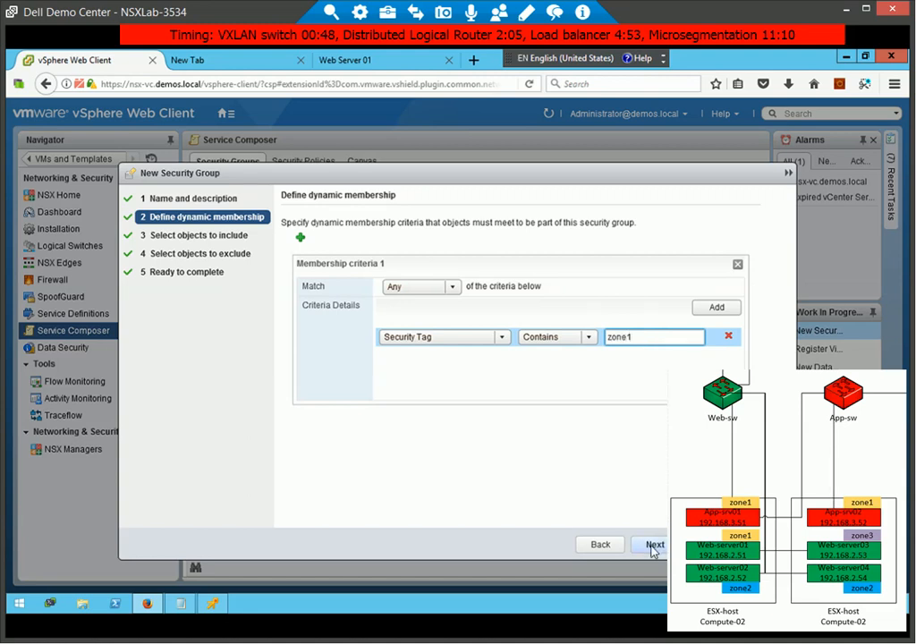
{"action": "left_click", "coordinate": [654, 545]}
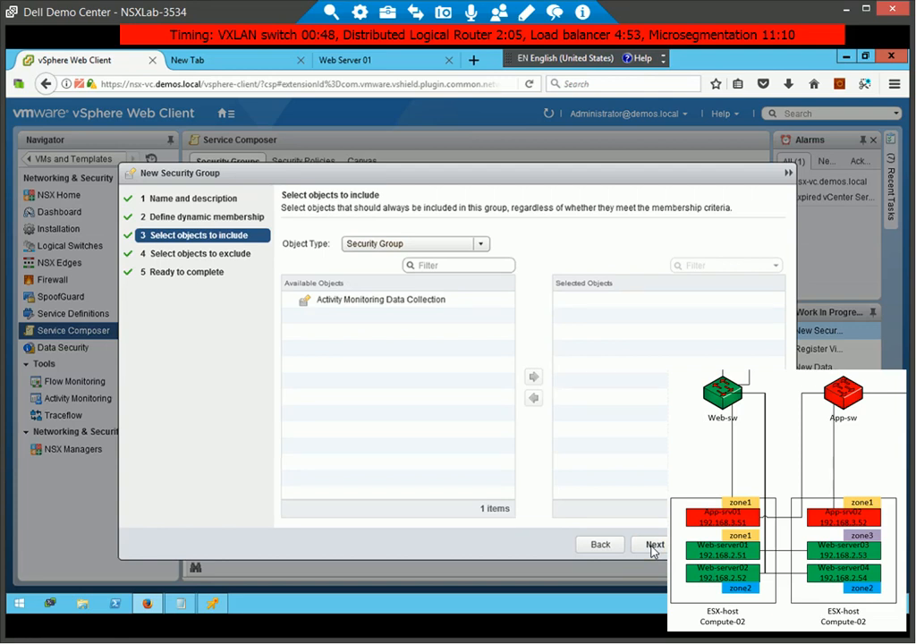
Include the logical switch appsw in the zone1 group, exclude nothing, and finish creating the group
{"action": "left_click", "coordinate": [482, 247]}
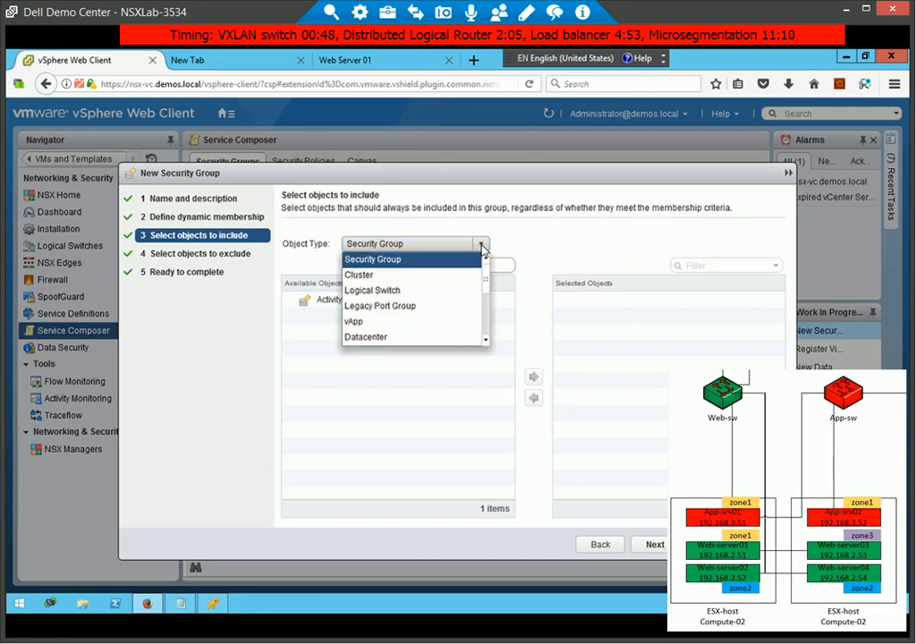
{"action": "left_click", "coordinate": [399, 295]}
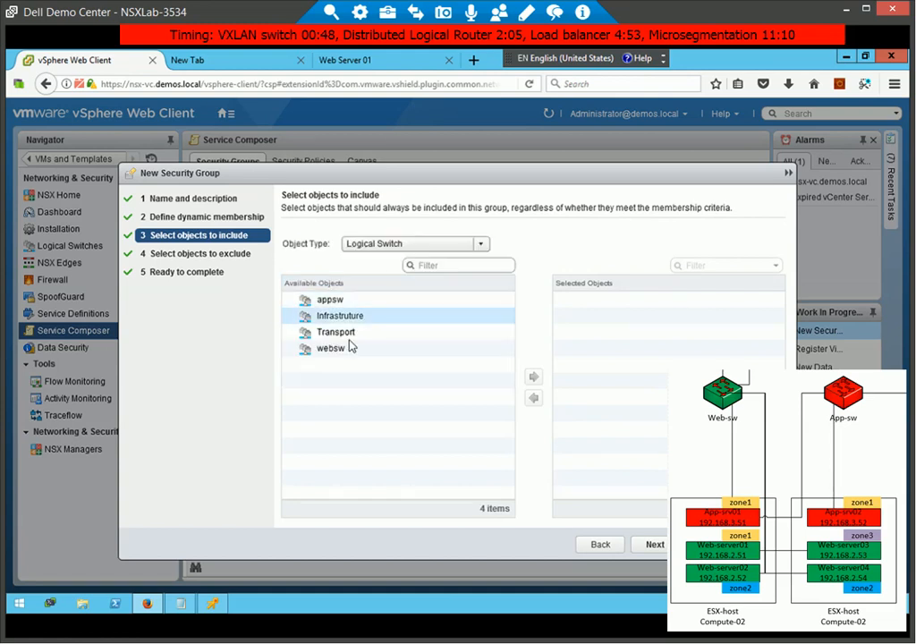
{"action": "left_click", "coordinate": [322, 301]}
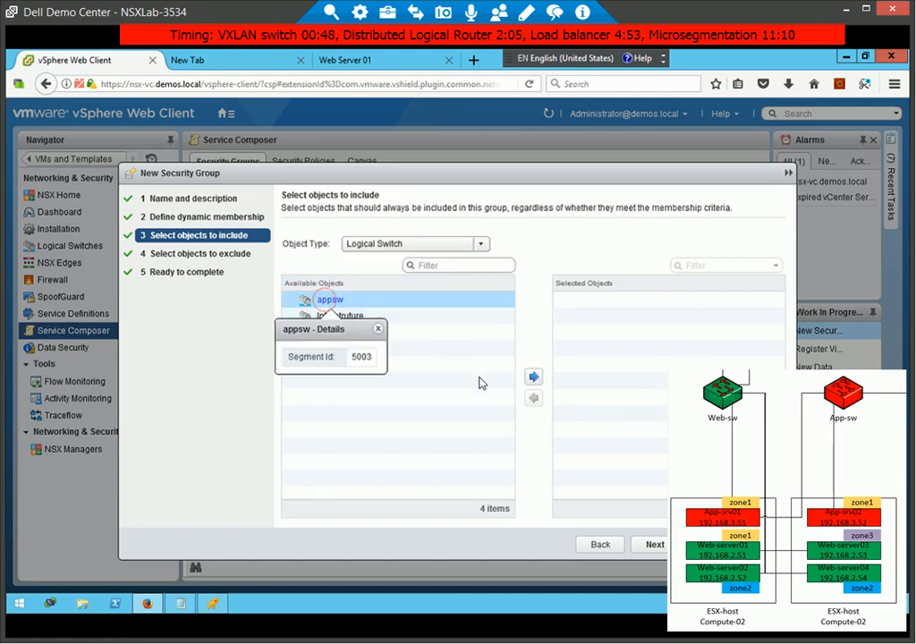
{"action": "left_click", "coordinate": [531, 378]}
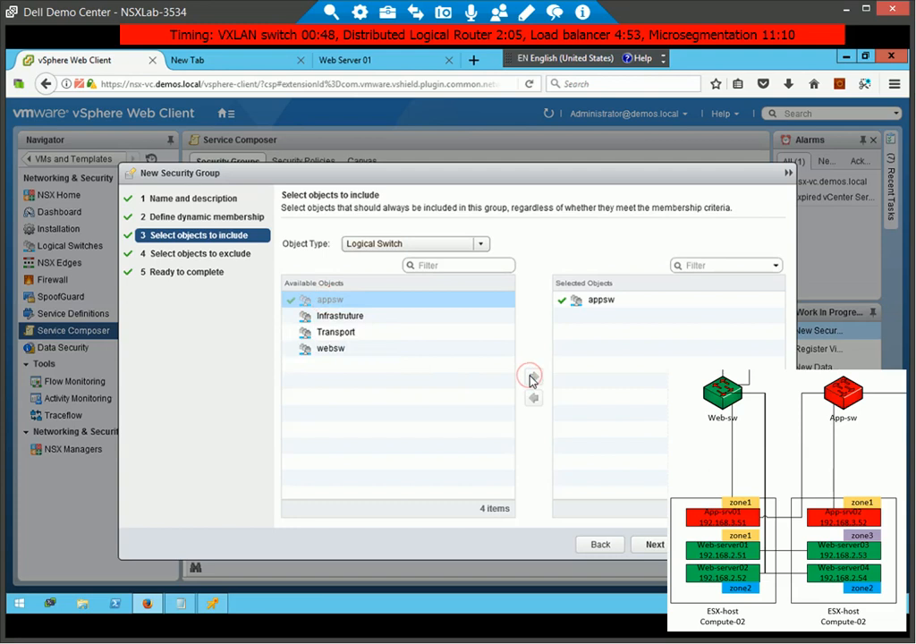
{"action": "left_click", "coordinate": [649, 546]}
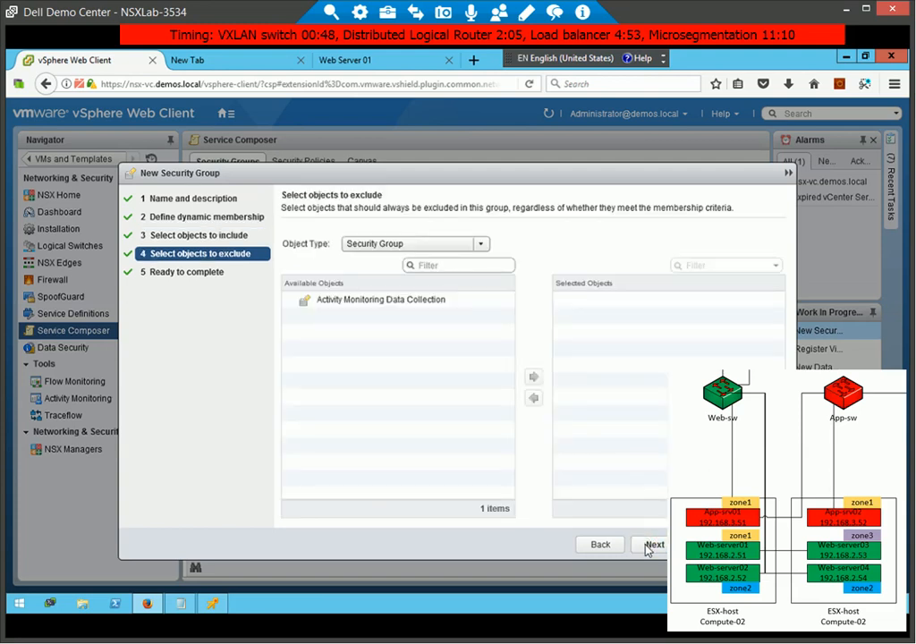
{"action": "left_click", "coordinate": [651, 546]}
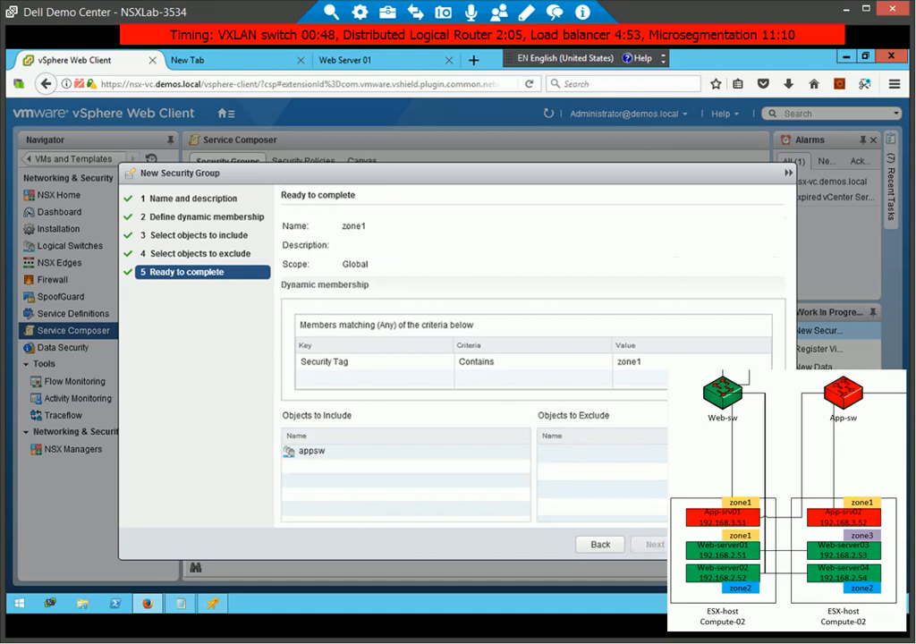
{"action": "left_click", "coordinate": [710, 544]}
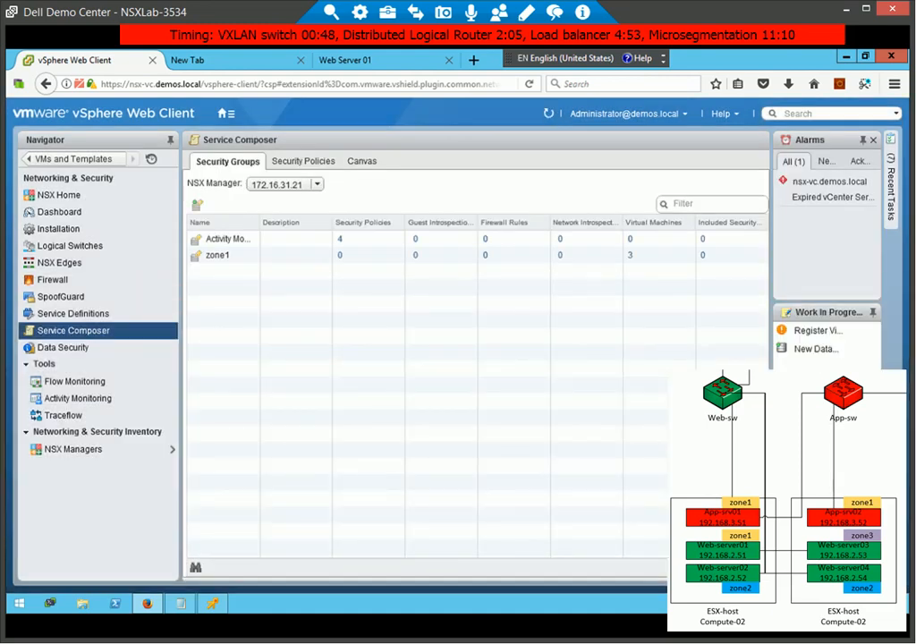
Start a new security group named zone2 in the Service Composer
{"action": "left_click", "coordinate": [198, 208]}
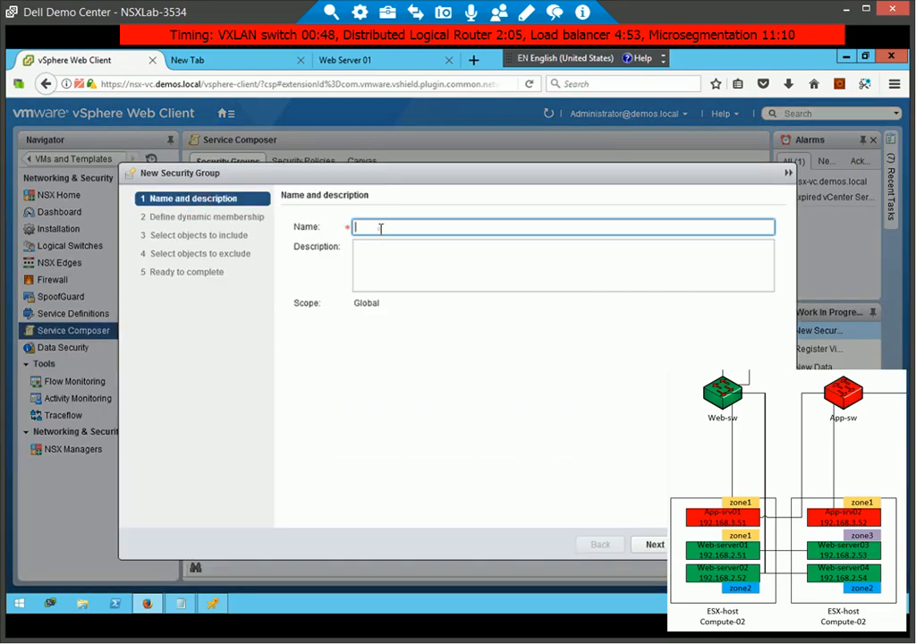
{"action": "type", "text": "zone2"}
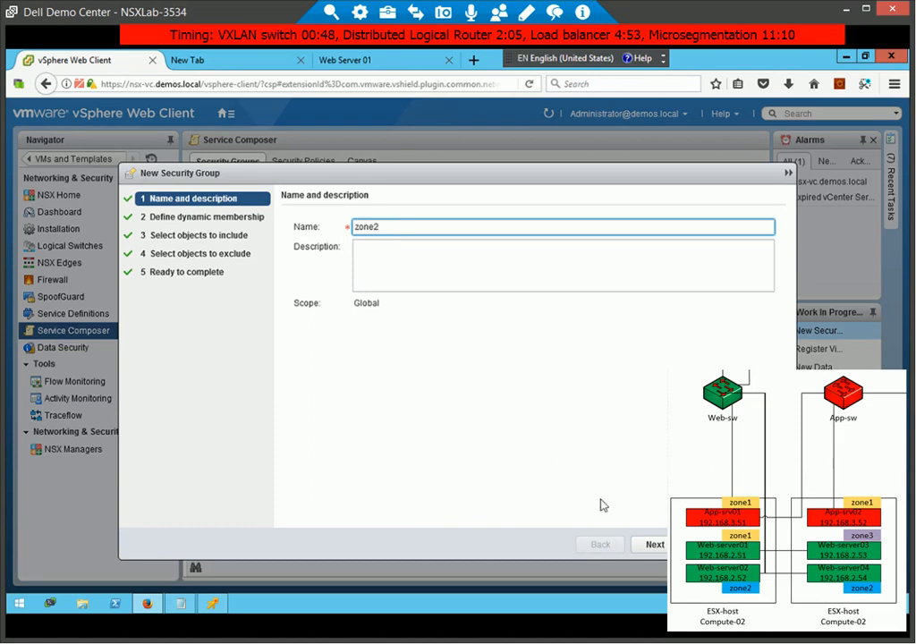
{"action": "left_click", "coordinate": [652, 545]}
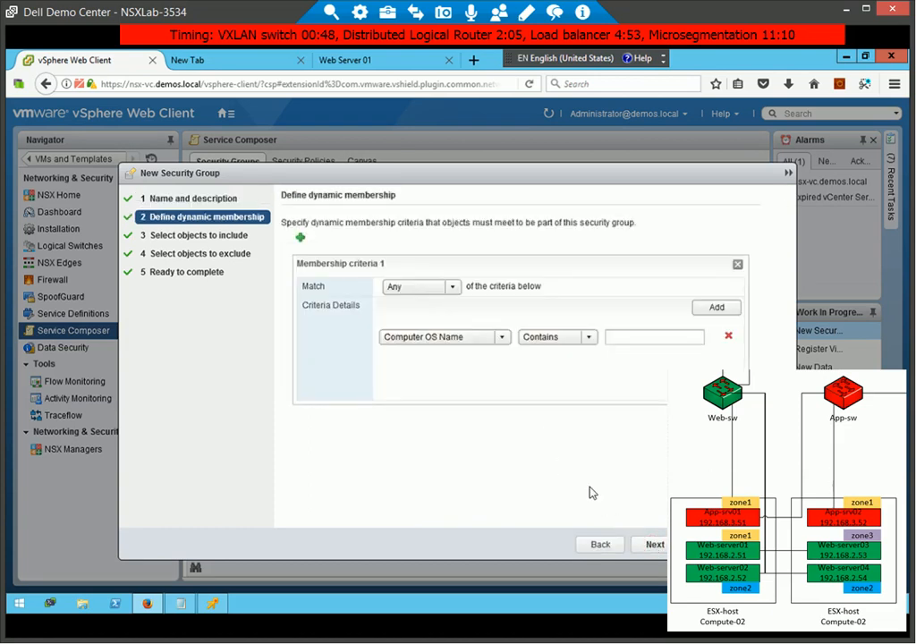
Define the zone2 group's dynamic membership as any object whose Security Tag contains zone2
{"action": "left_click", "coordinate": [501, 338]}
{"action": "left_click", "coordinate": [419, 400]}
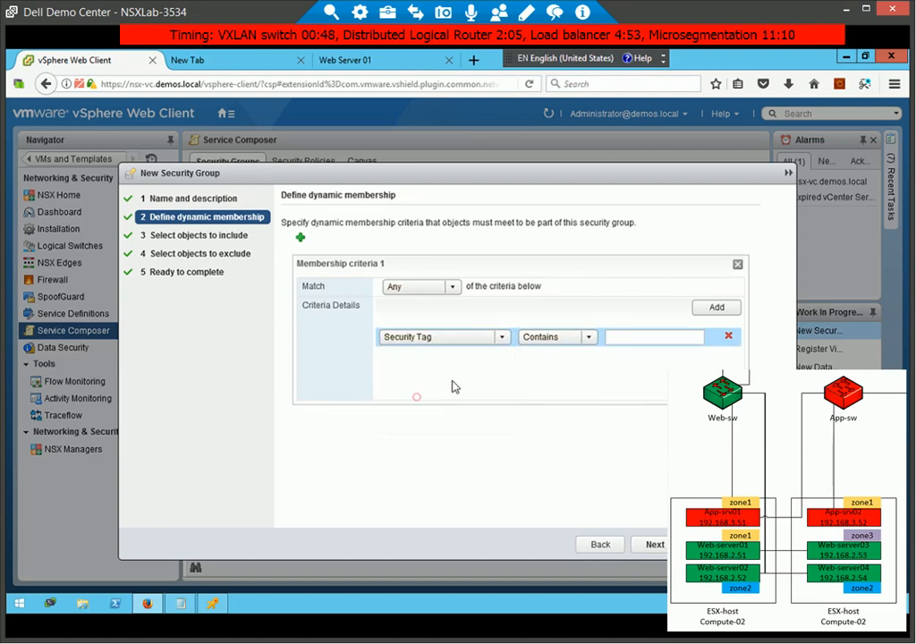
{"action": "left_click", "coordinate": [632, 338]}
{"action": "type", "text": "zone2"}
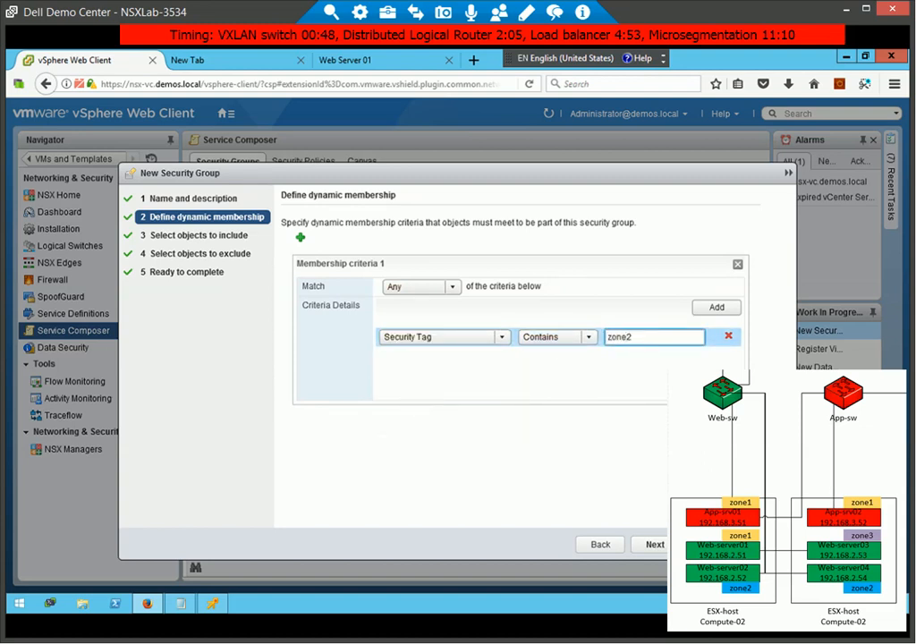
{"action": "left_click", "coordinate": [652, 545]}
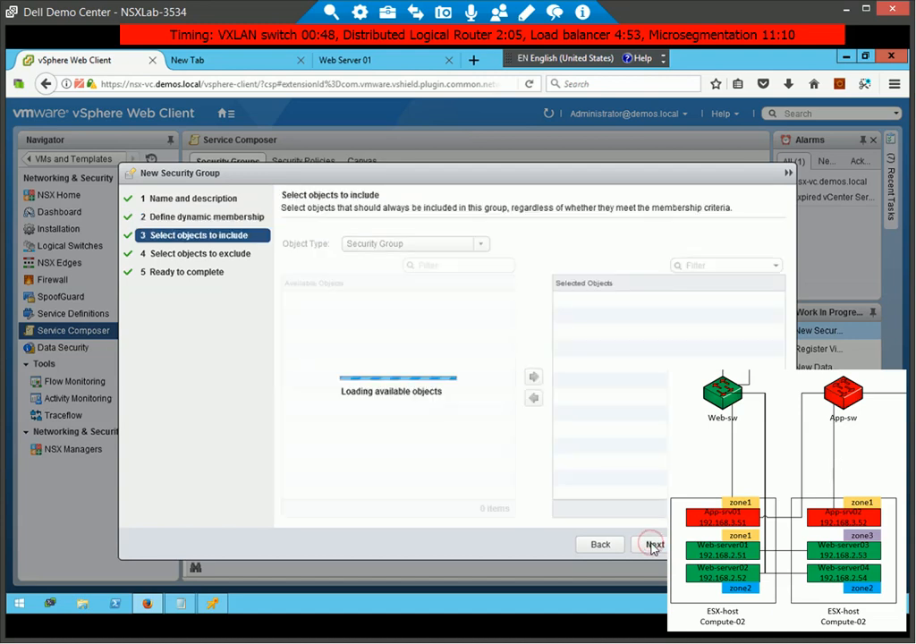
Leave the zone2 group's included and excluded objects empty and finish creating the group
{"action": "left_click", "coordinate": [653, 545]}
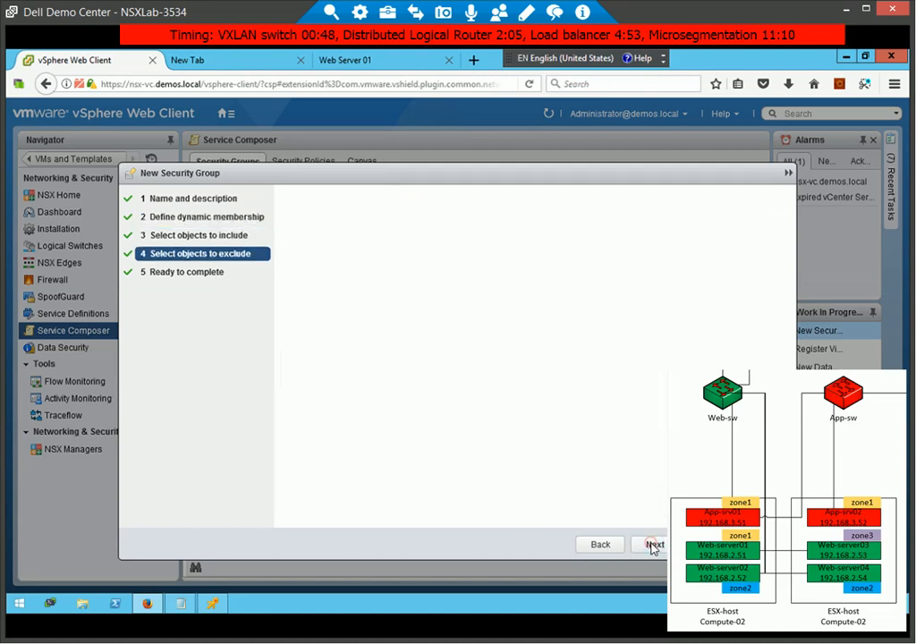
{"action": "left_click", "coordinate": [652, 544]}
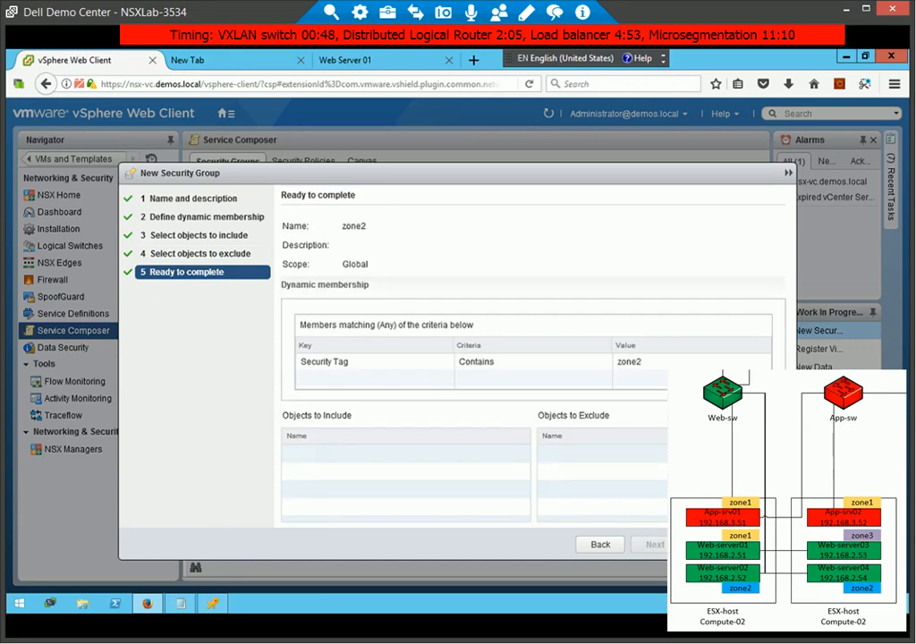
{"action": "left_click", "coordinate": [710, 545]}
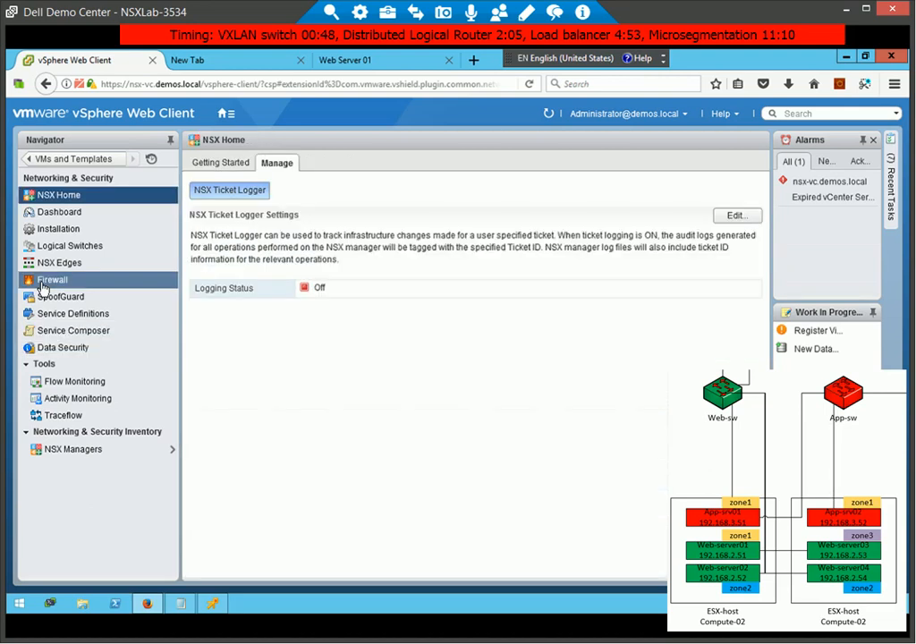
Set the action of the Default Rule in the firewall's Default Section Layer3 to Block and publish the change
{"action": "left_click", "coordinate": [45, 280]}
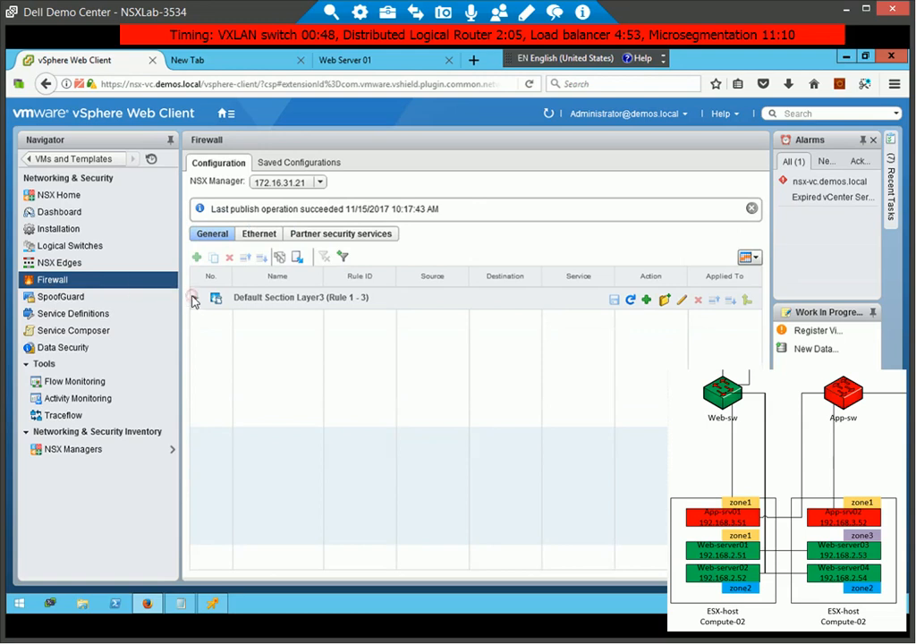
{"action": "left_click", "coordinate": [193, 299]}
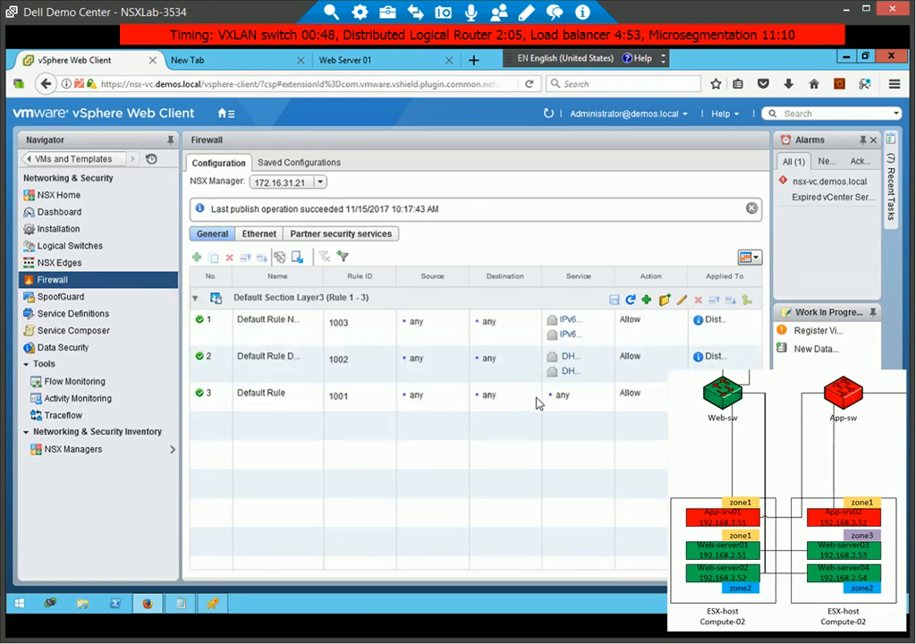
{"action": "left_click", "coordinate": [644, 394]}
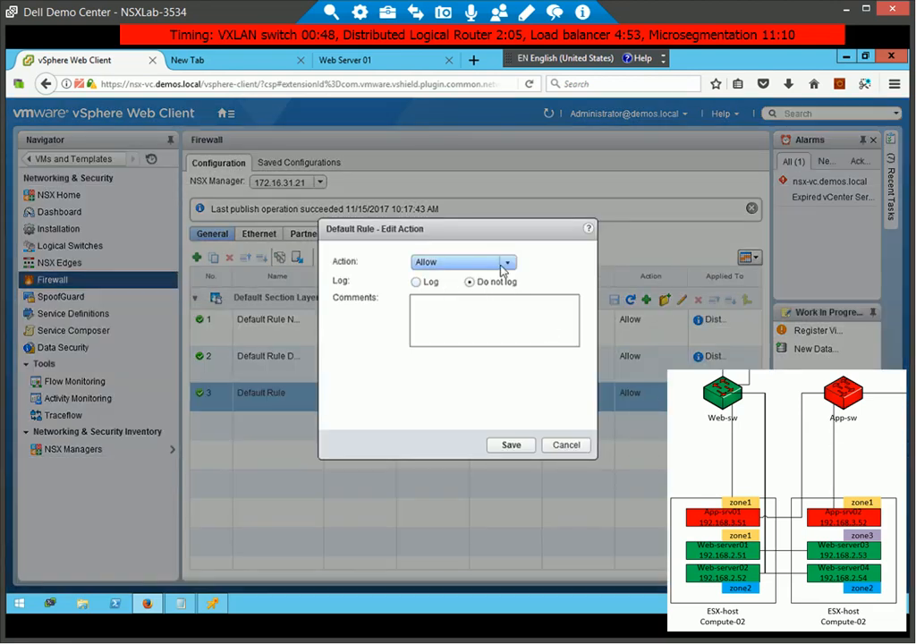
{"action": "left_click", "coordinate": [508, 263]}
{"action": "left_click", "coordinate": [425, 295]}
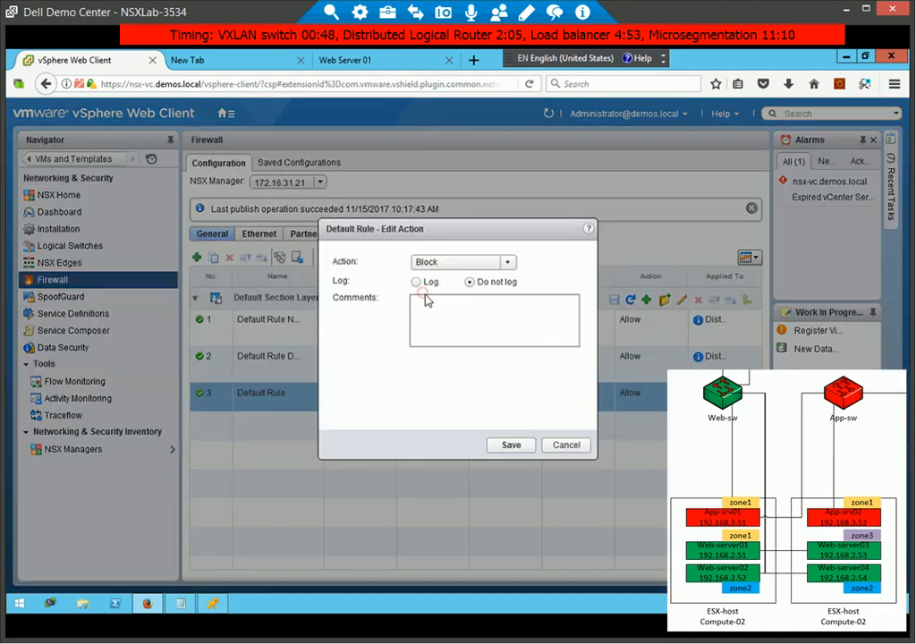
{"action": "left_click", "coordinate": [508, 446]}
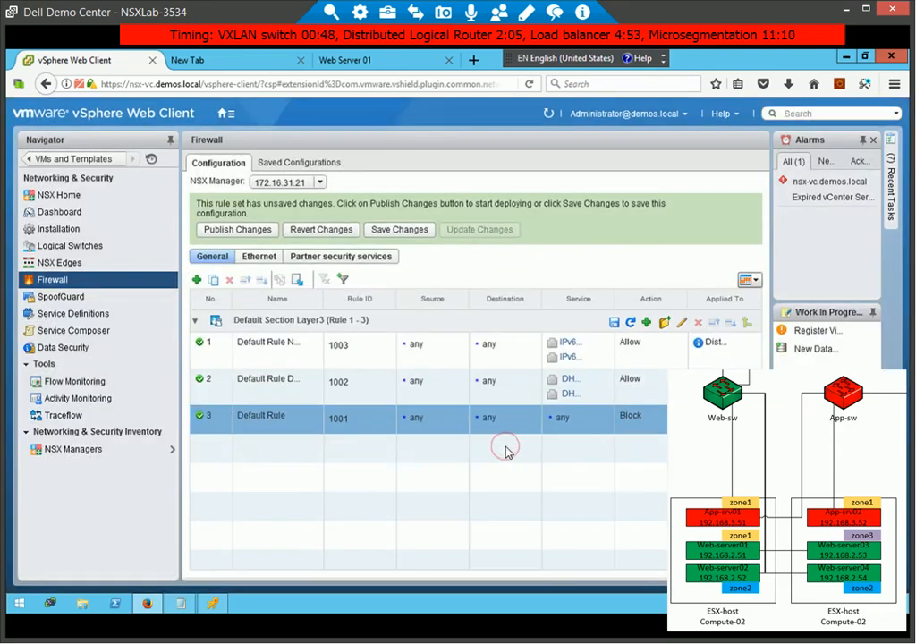
{"action": "left_click", "coordinate": [253, 229]}
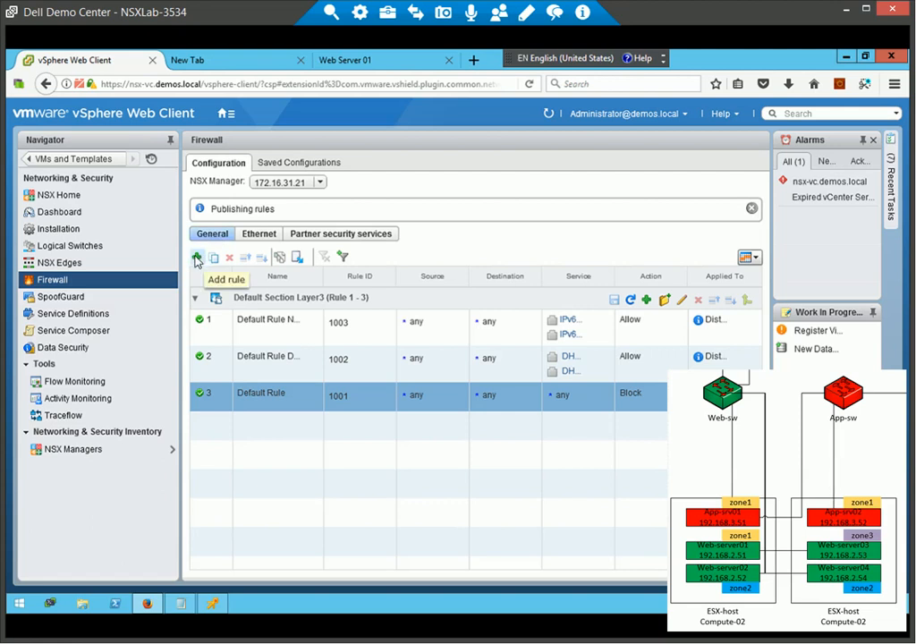
Add a firewall rule just above the Default Rule and set its destination's object type to Security Group
{"action": "left_click", "coordinate": [197, 259]}
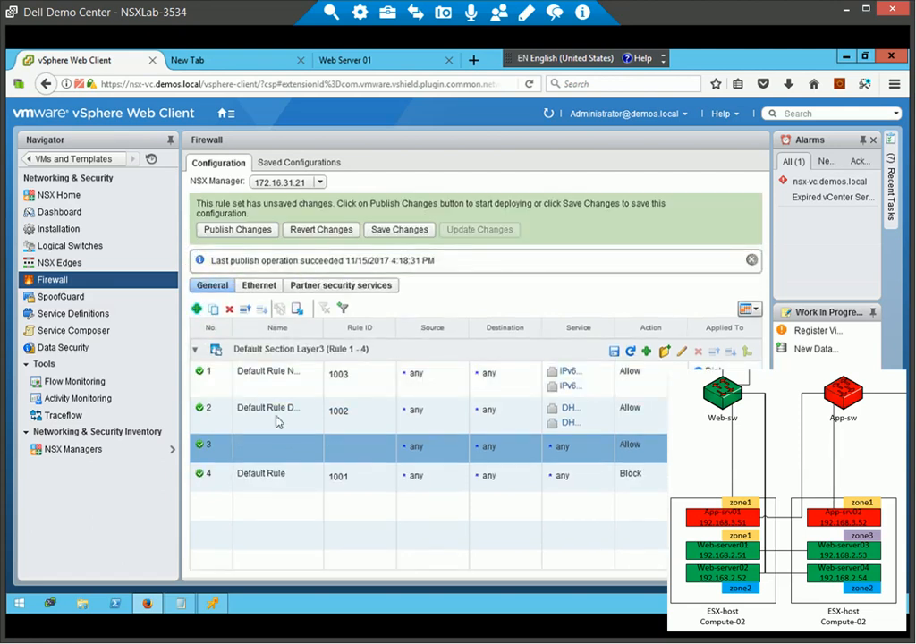
{"action": "left_click", "coordinate": [535, 449]}
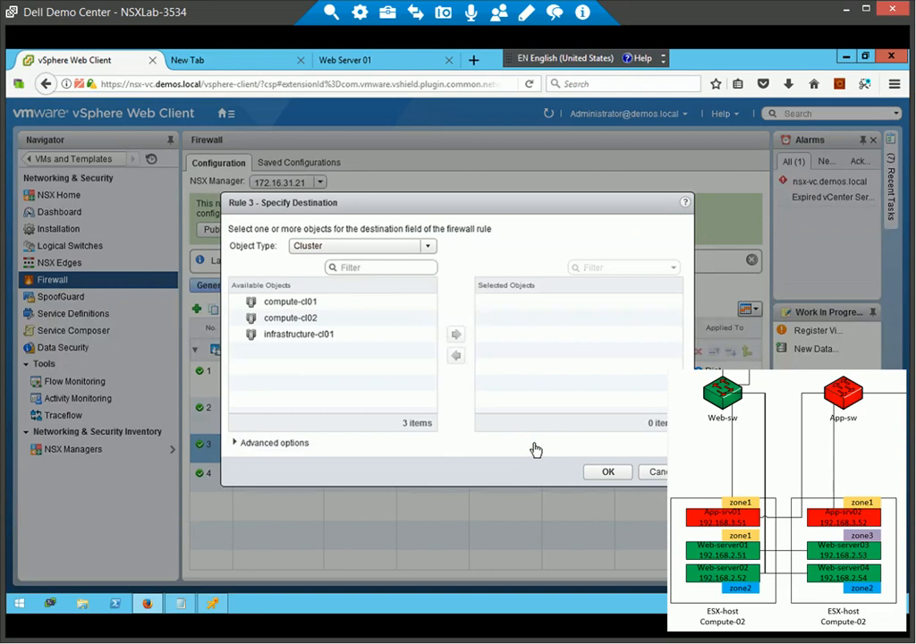
{"action": "left_click", "coordinate": [428, 249]}
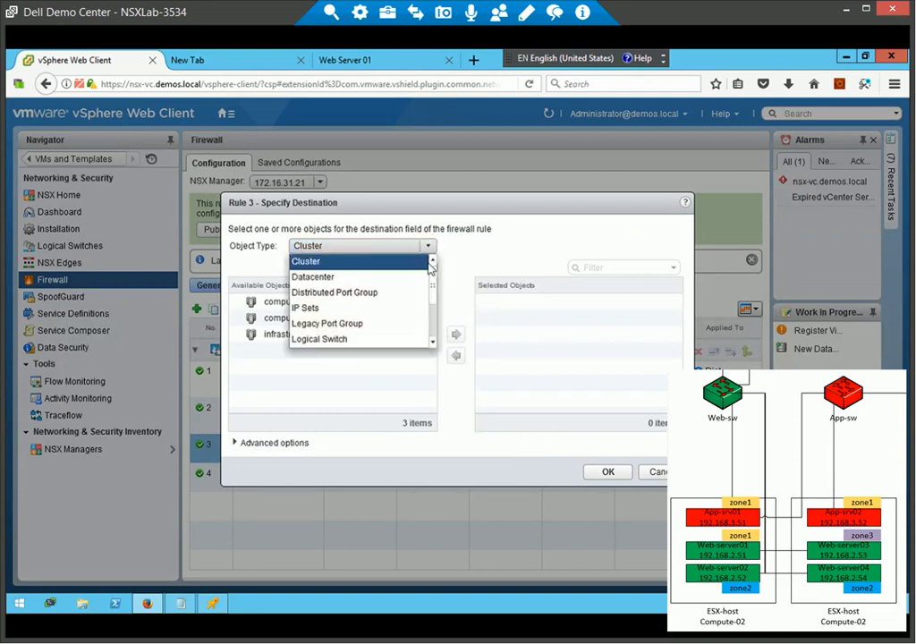
{"action": "left_click_drag", "start_coordinate": [432, 282], "coordinate": [433, 337]}
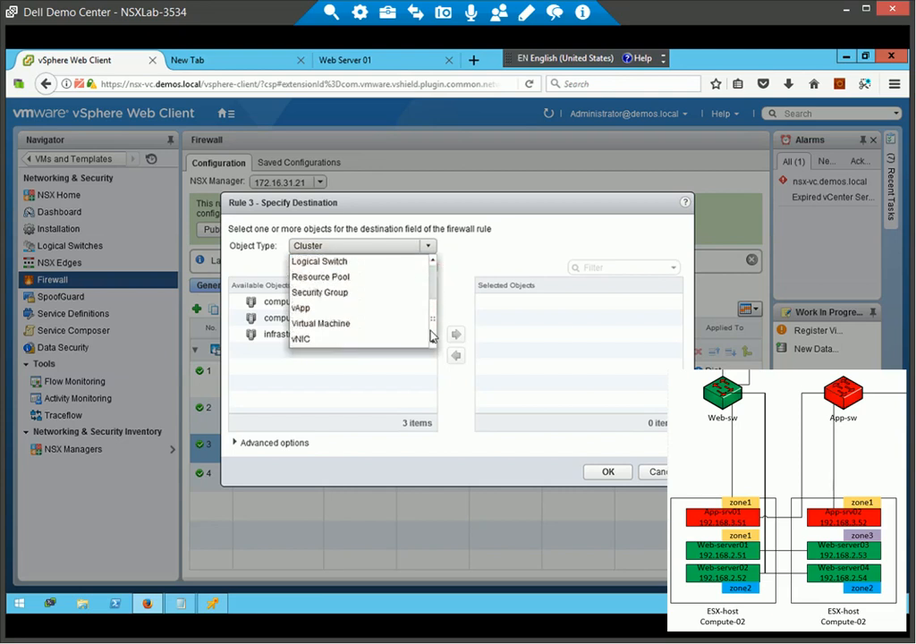
{"action": "scroll", "coordinate": [429, 302], "scroll_direction": "up", "scroll_amount": 2}
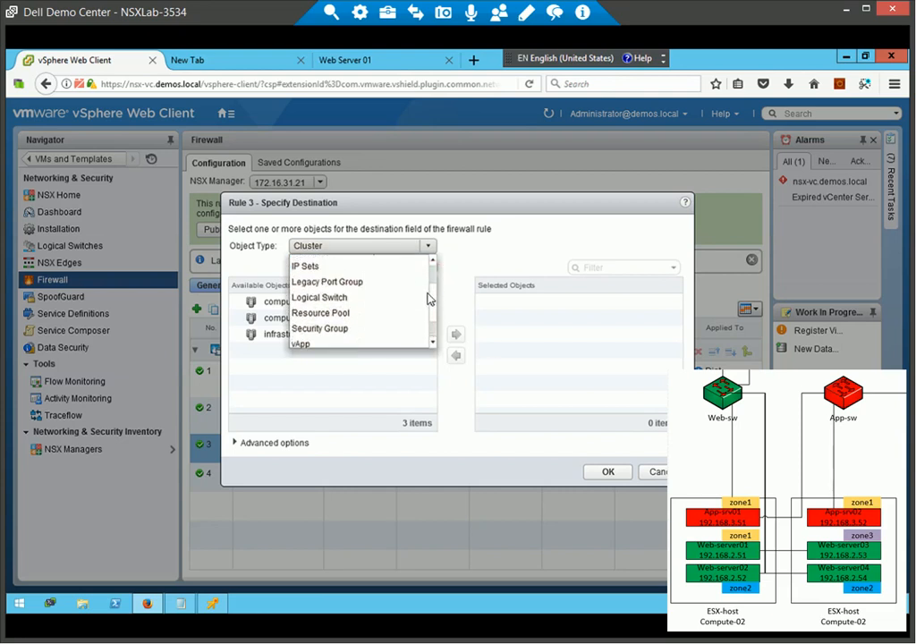
{"action": "scroll", "coordinate": [424, 300], "scroll_direction": "down", "scroll_amount": 1}
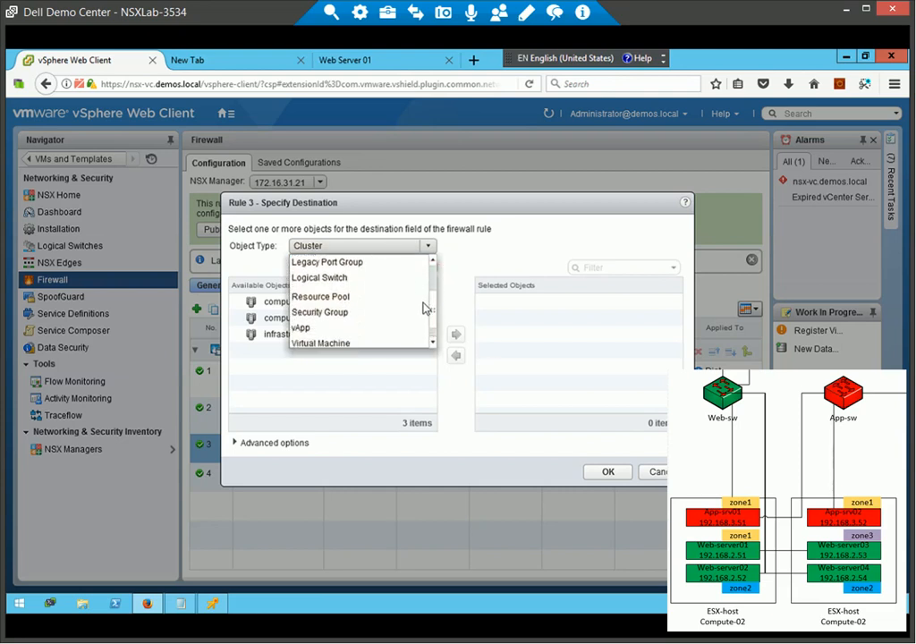
{"action": "left_click", "coordinate": [349, 307]}
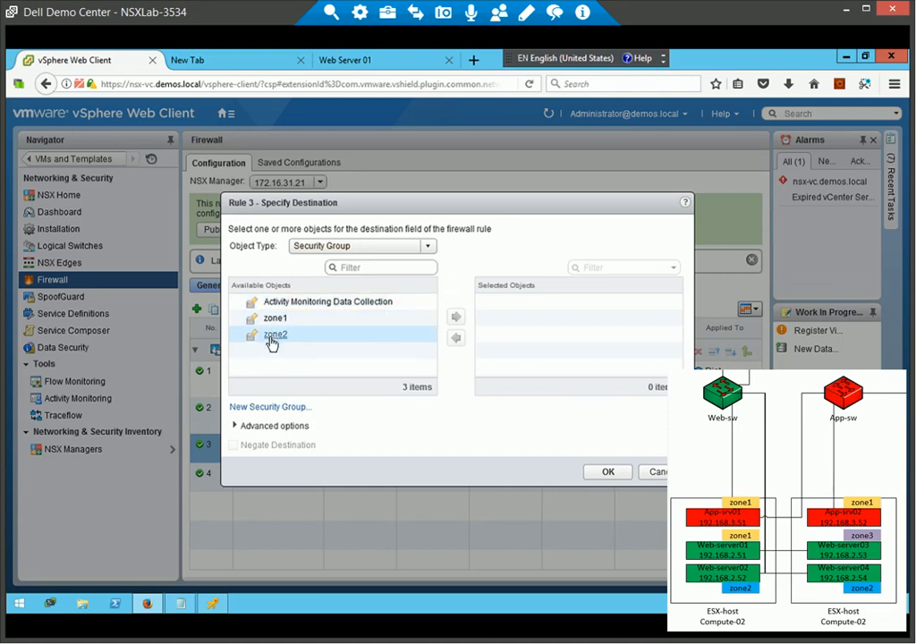
Set the new rule's destination to the zone2 security group only, leaving out zone1
{"action": "double_click", "coordinate": [338, 319]}
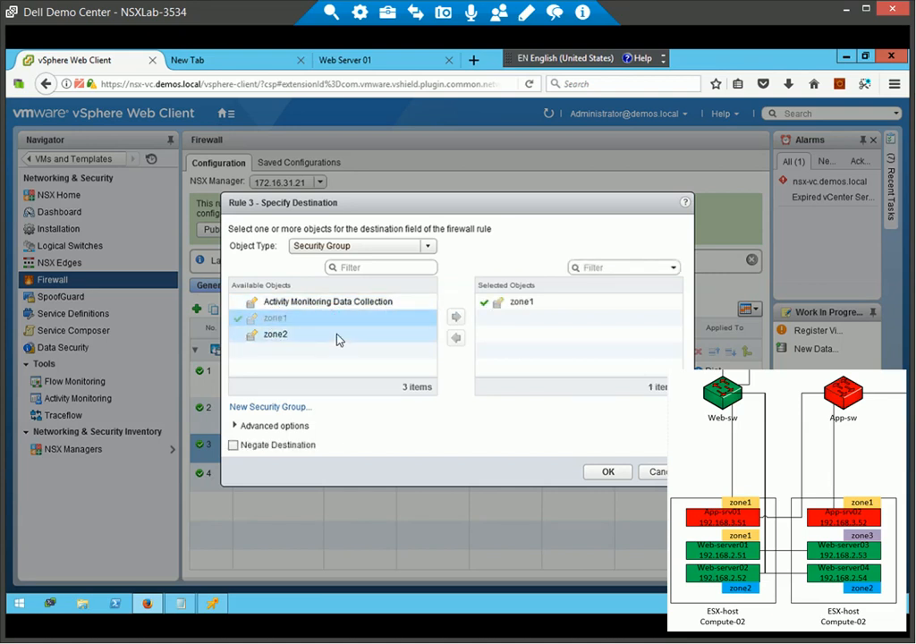
{"action": "left_click", "coordinate": [337, 338]}
{"action": "left_click", "coordinate": [458, 318]}
{"action": "left_click", "coordinate": [535, 304]}
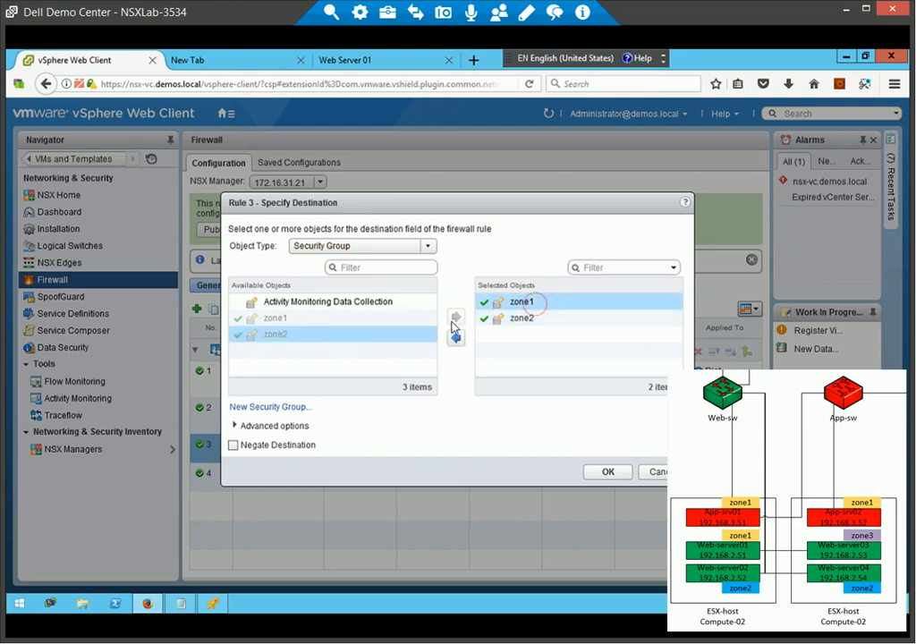
{"action": "left_click", "coordinate": [456, 339]}
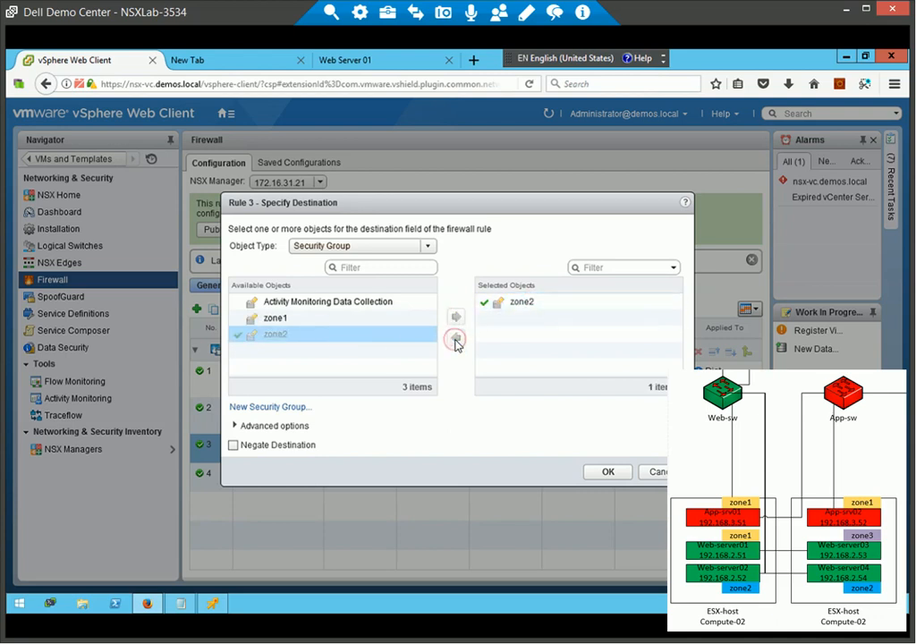
{"action": "left_click", "coordinate": [599, 471]}
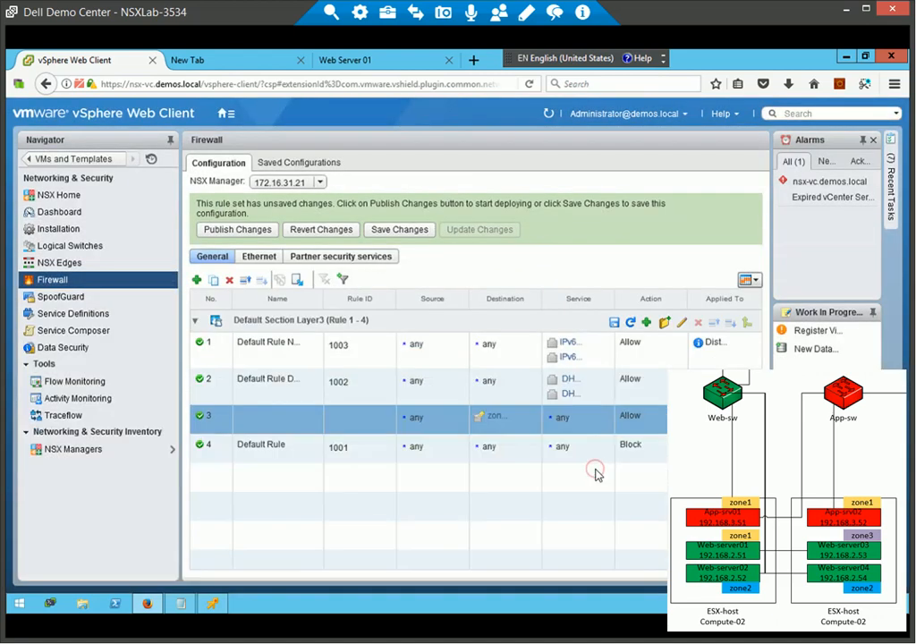
Publish the rule allowing traffic to zone2 and check the load-balanced web page at 192.168.10.20
{"action": "left_click", "coordinate": [237, 230]}
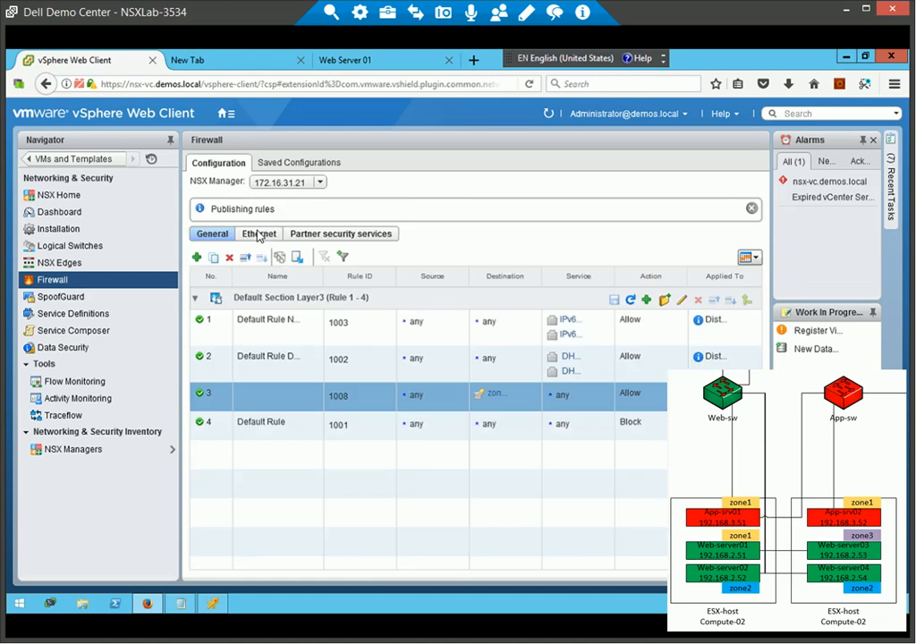
{"action": "left_click", "coordinate": [350, 64]}
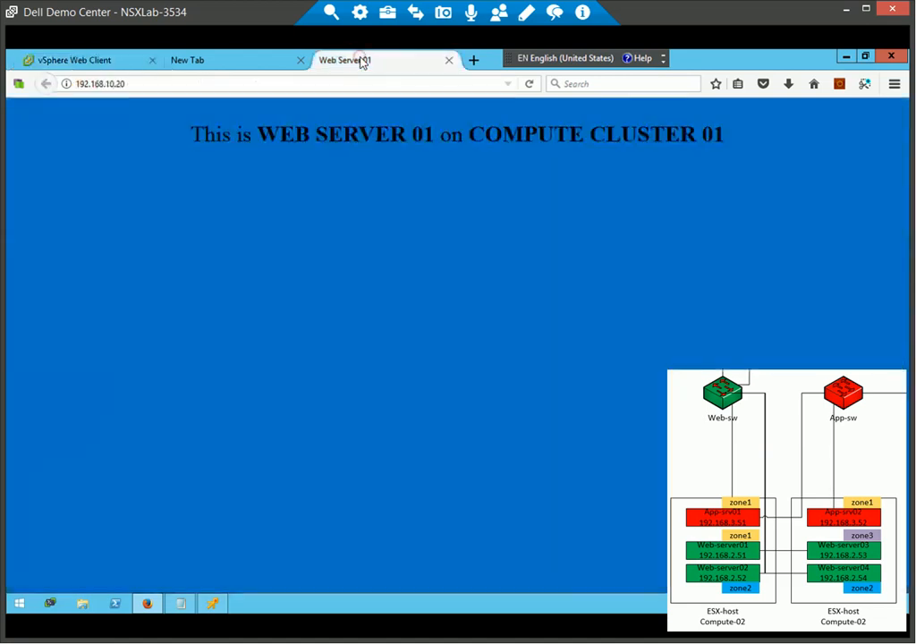
{"action": "left_click", "coordinate": [76, 59]}
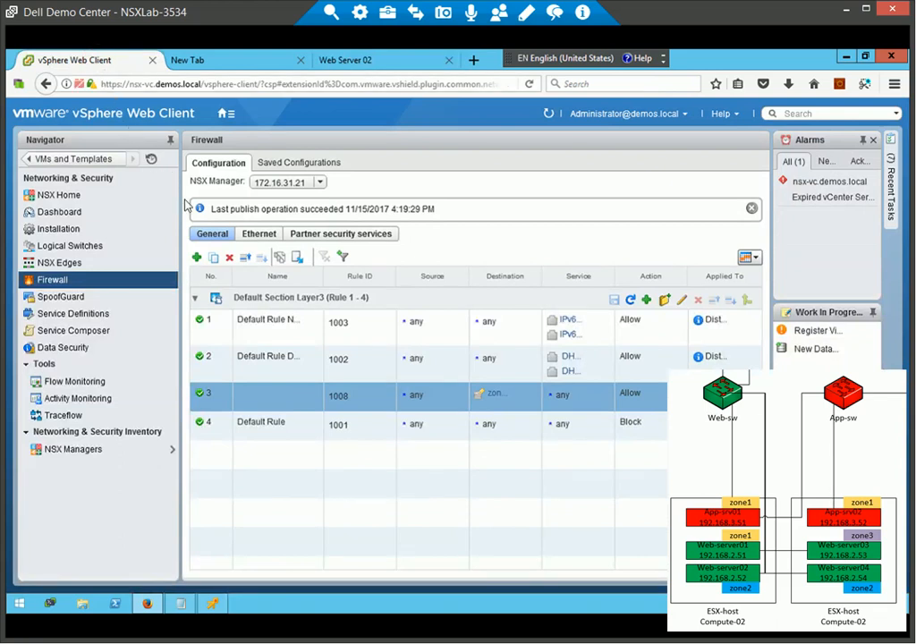
Add a firewall rule just above the Default Rule and set its destination to the zone1 security group
{"action": "left_click", "coordinate": [197, 258]}
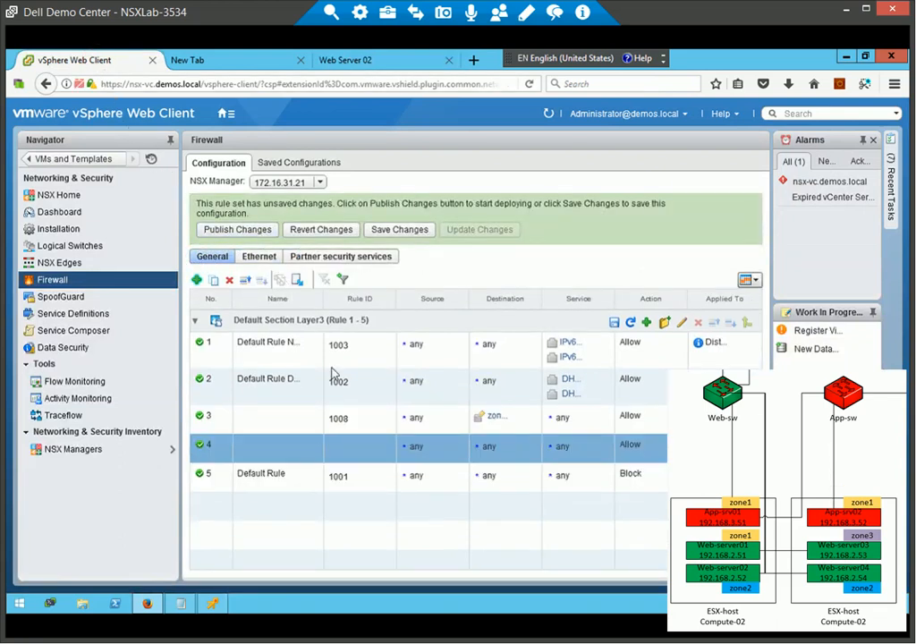
{"action": "left_click", "coordinate": [535, 446]}
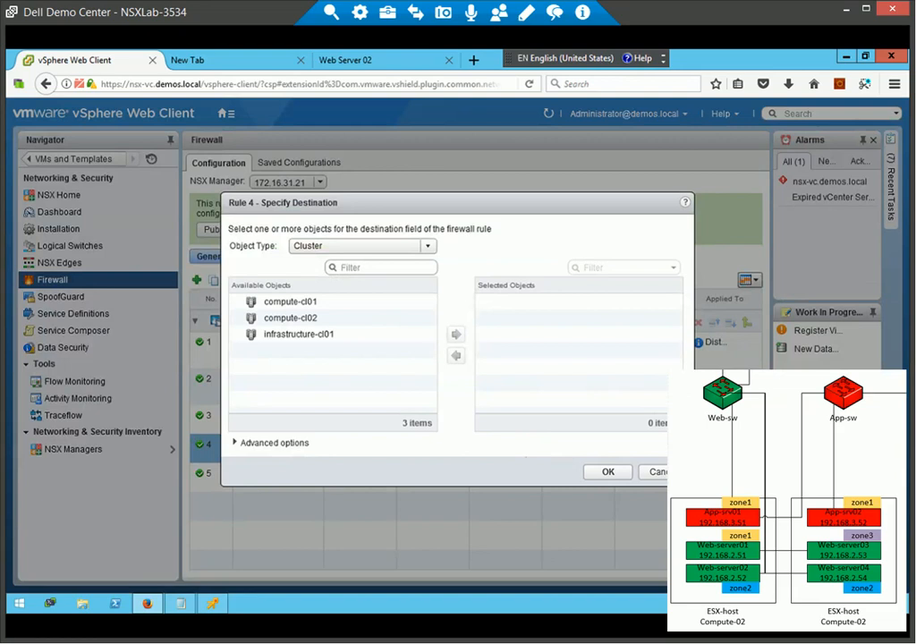
{"action": "left_click", "coordinate": [429, 247]}
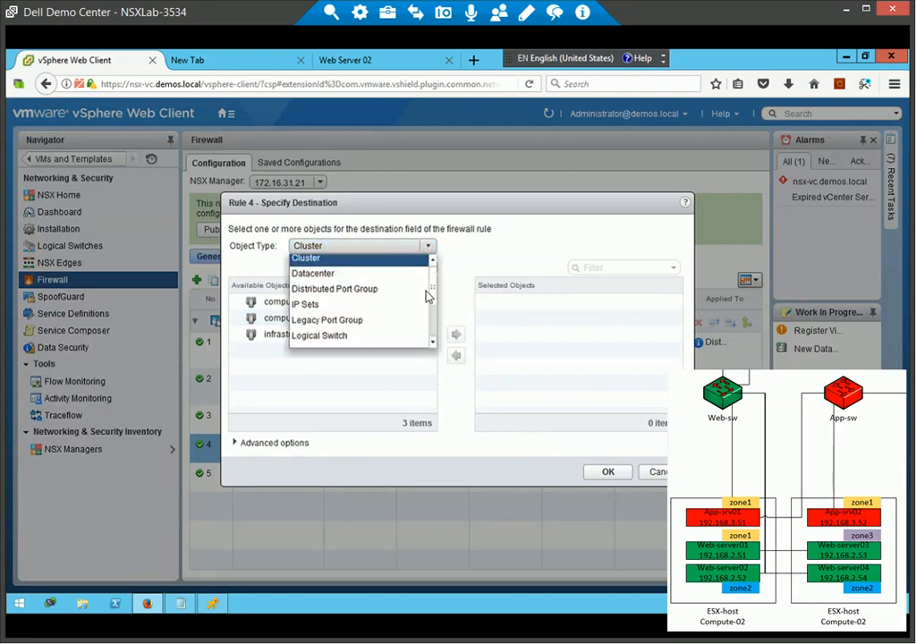
{"action": "scroll", "coordinate": [427, 305], "scroll_direction": "down", "scroll_amount": 2}
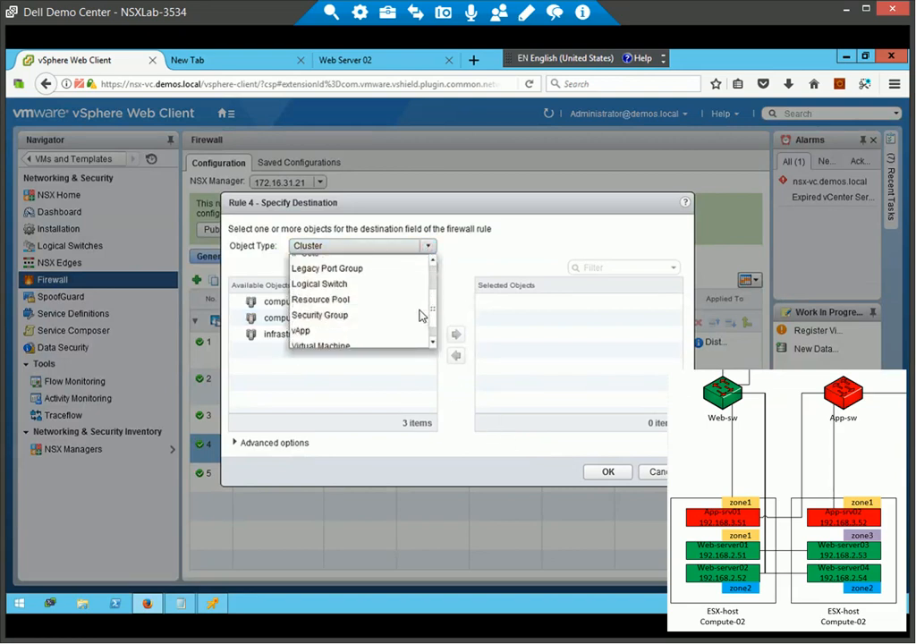
{"action": "left_click", "coordinate": [349, 317]}
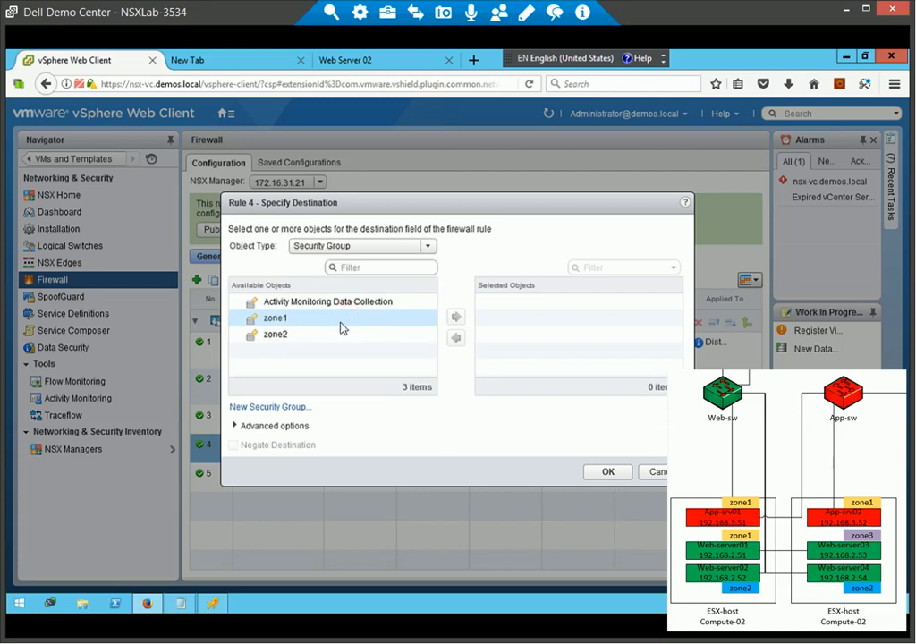
{"action": "left_click", "coordinate": [360, 319]}
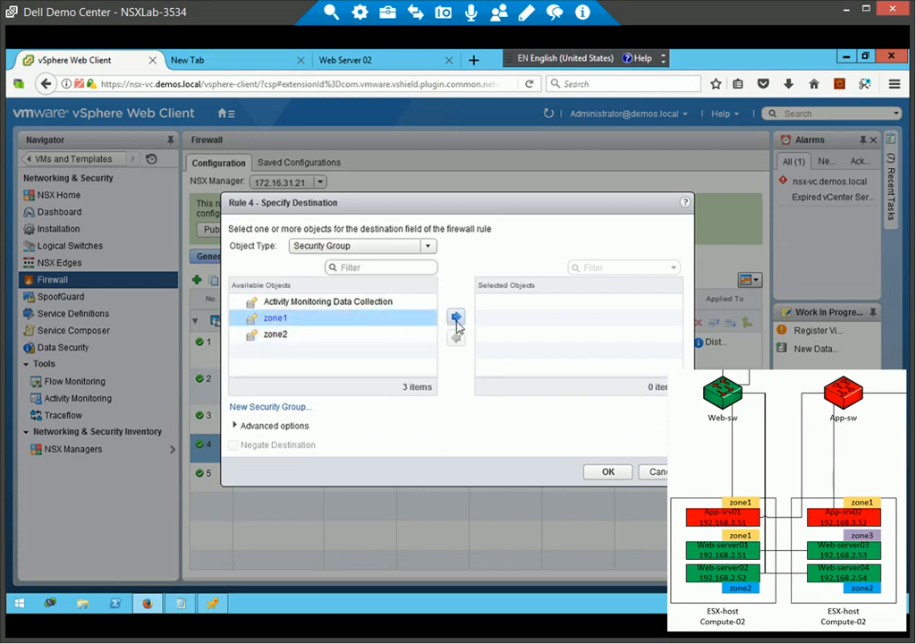
{"action": "left_click", "coordinate": [457, 317]}
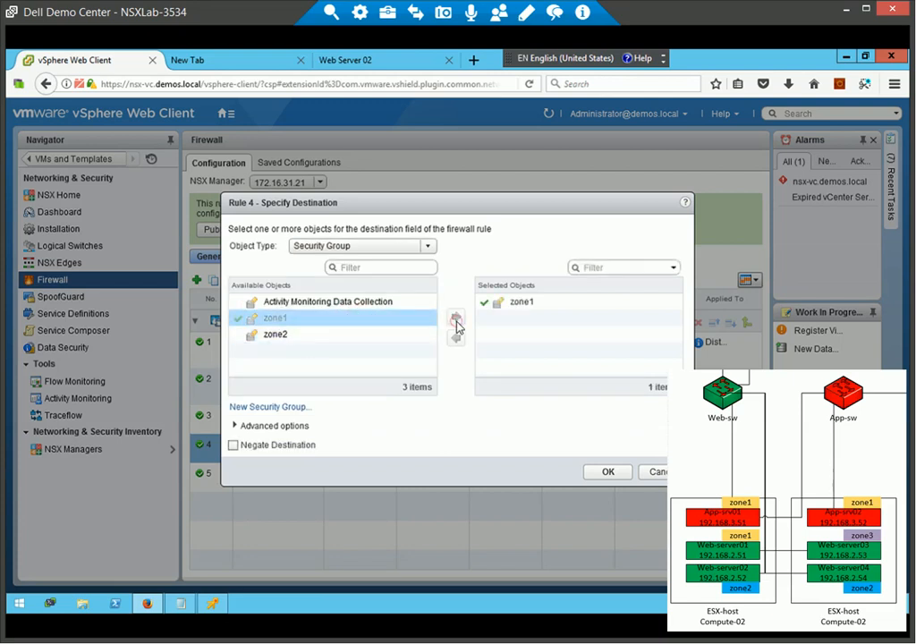
{"action": "left_click", "coordinate": [607, 479]}
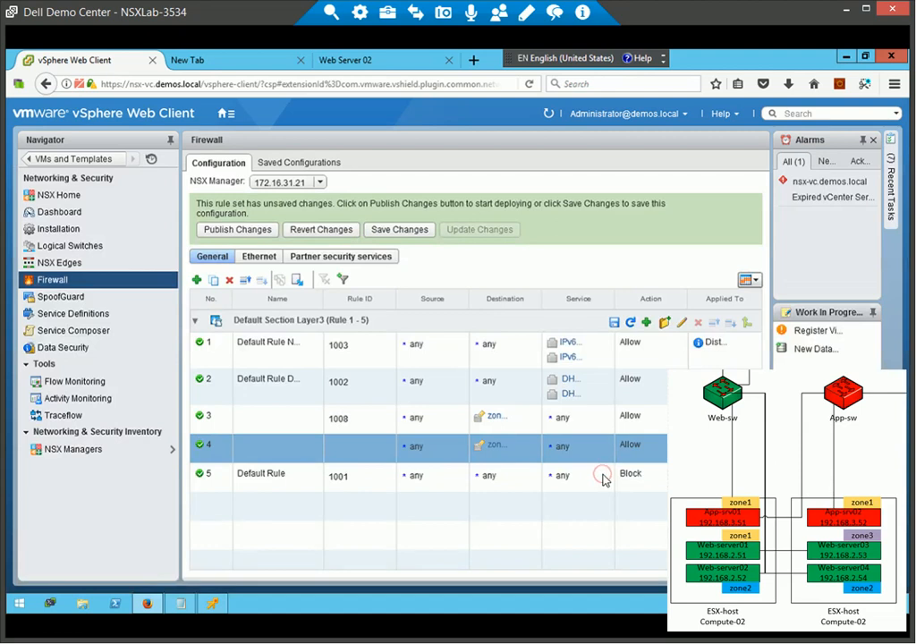
Publish the rule allowing traffic to zone1 and check the load-balanced web page again
{"action": "left_click", "coordinate": [237, 230]}
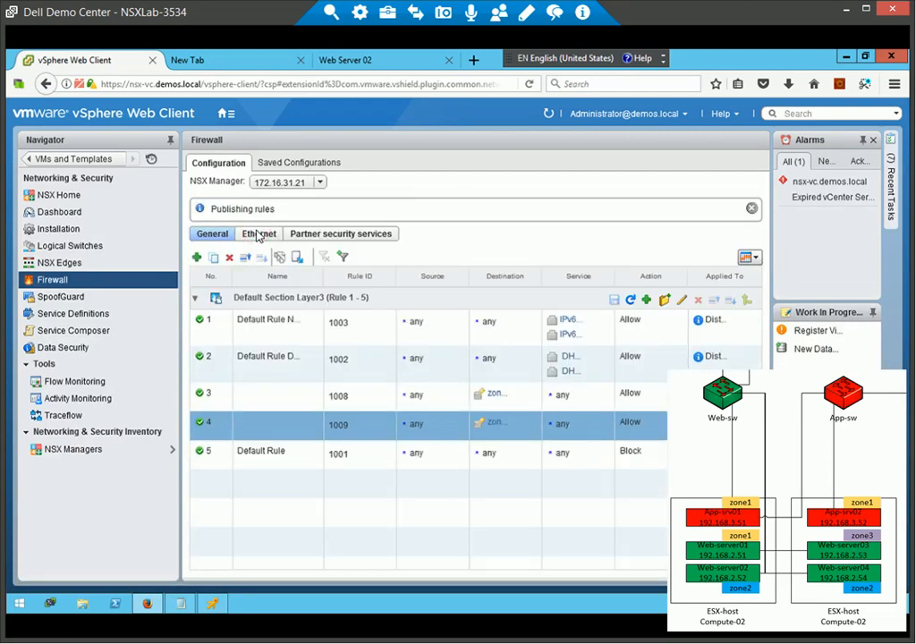
{"action": "left_click", "coordinate": [363, 60]}
{"action": "left_click", "coordinate": [100, 62]}
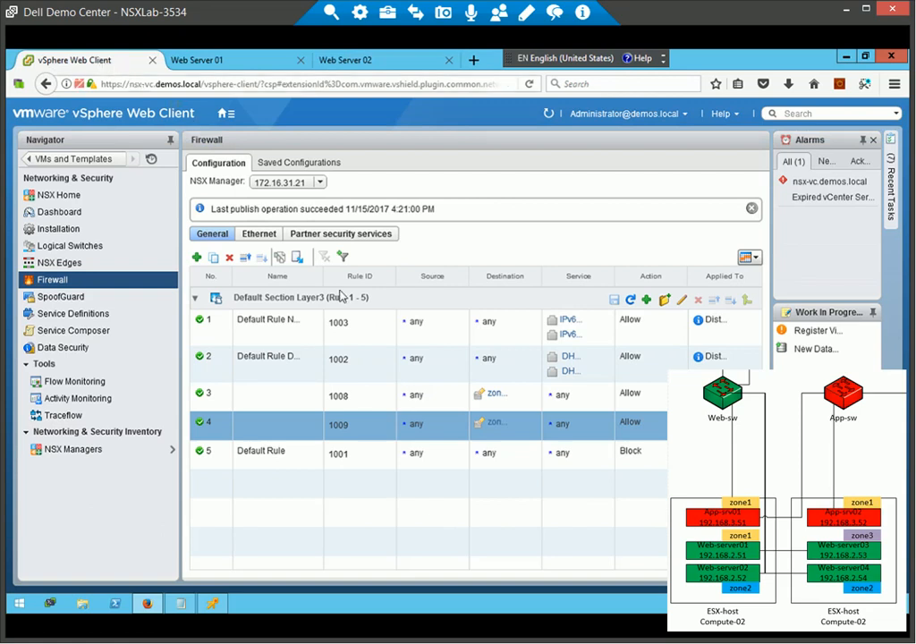
Restrict the service of the zone2 rule to TCP port 80 and publish the change
{"action": "left_click", "coordinate": [608, 396]}
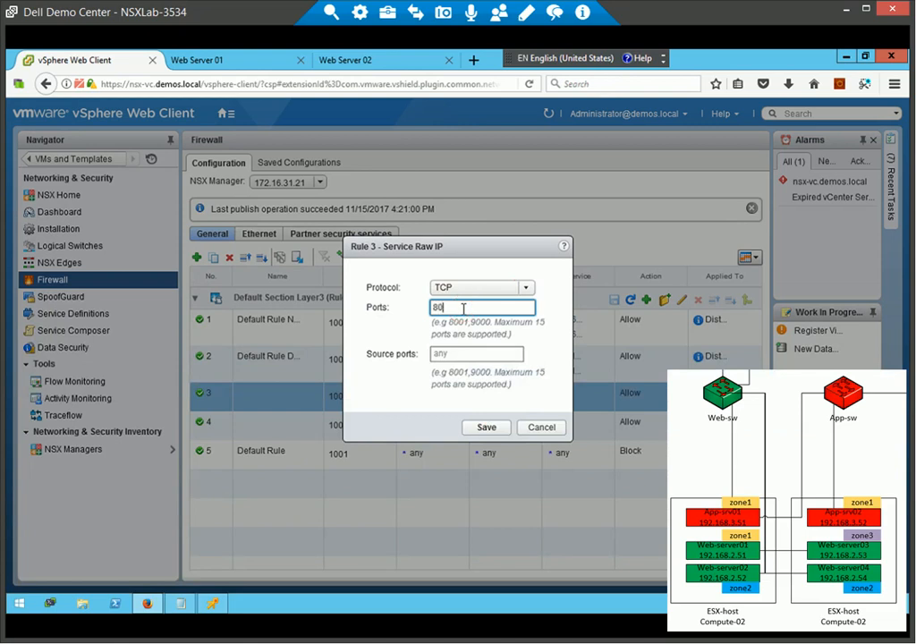
{"action": "left_click", "coordinate": [488, 428]}
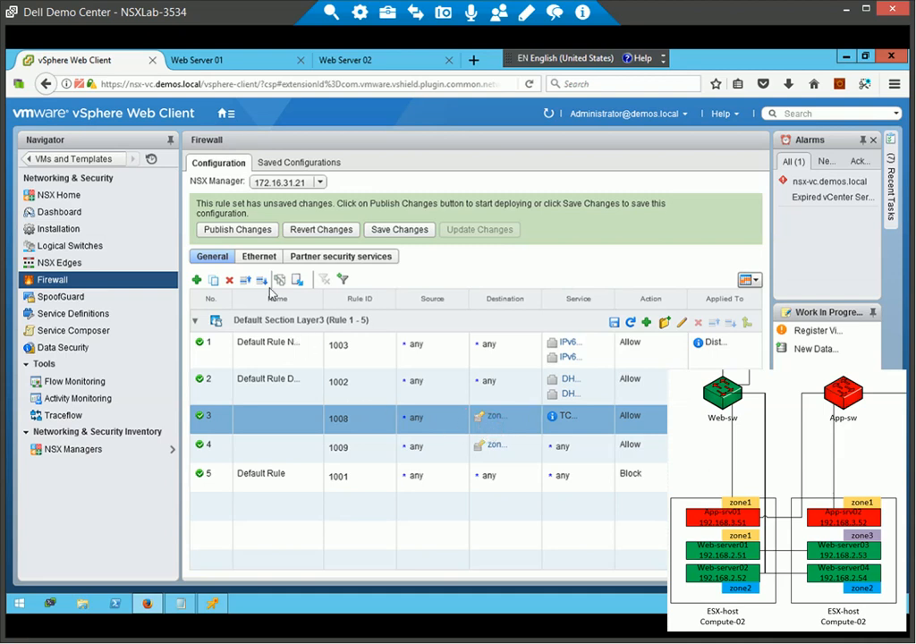
{"action": "left_click", "coordinate": [233, 230]}
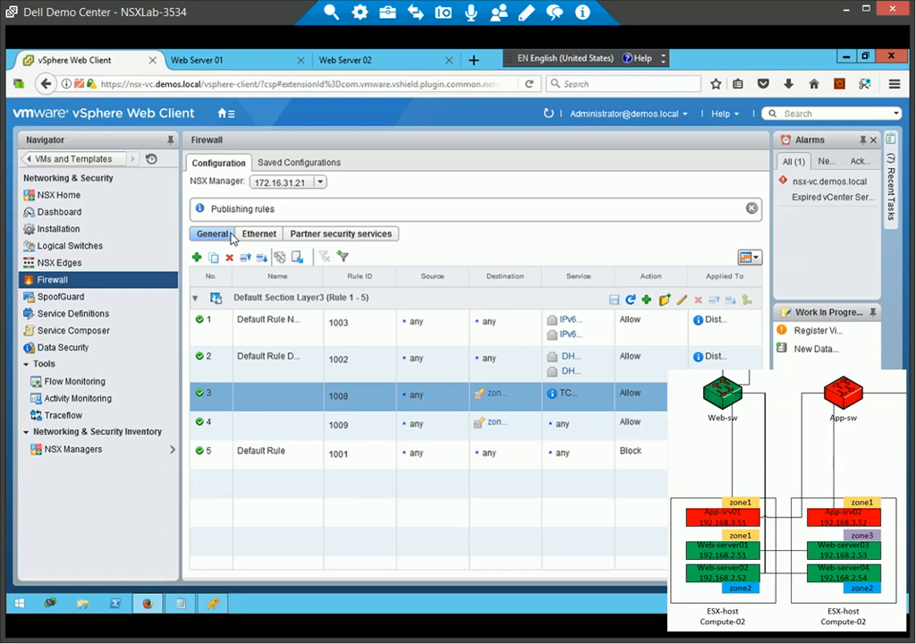
Open the summary of the web-server03 virtual machine under the nsx-labdc datacenter in VMs and Templates
{"action": "left_click", "coordinate": [226, 114]}
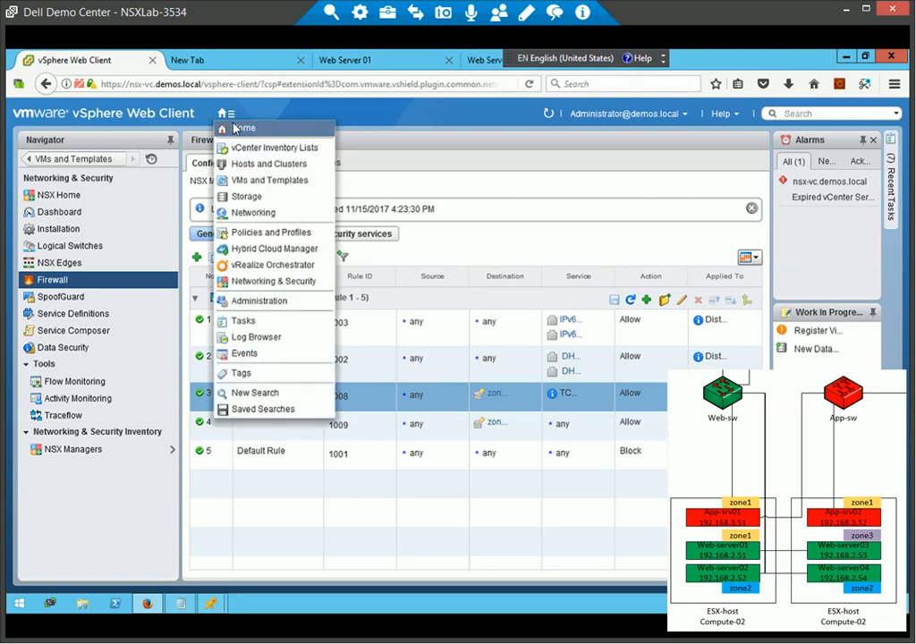
{"action": "left_click", "coordinate": [245, 181]}
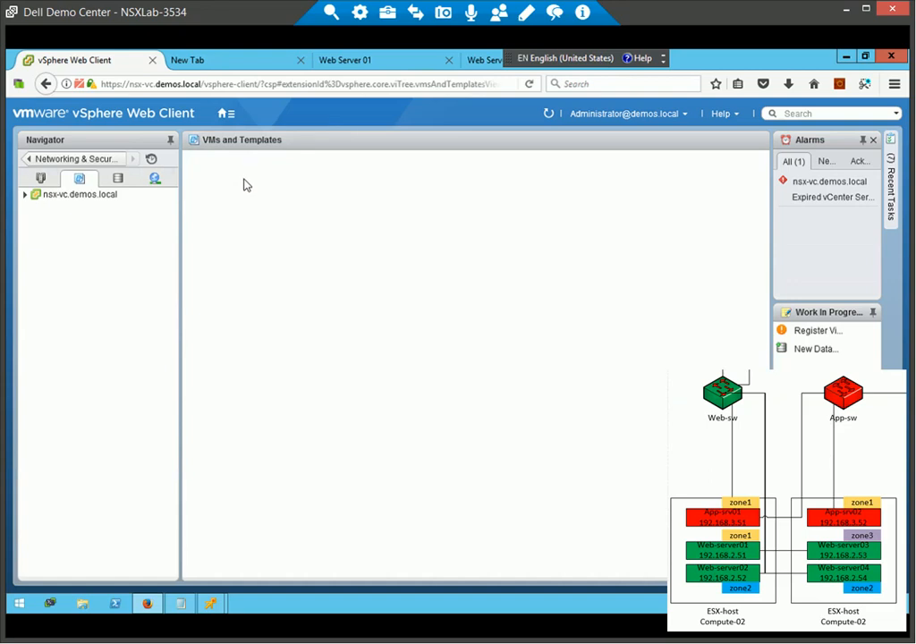
{"action": "left_click", "coordinate": [39, 196]}
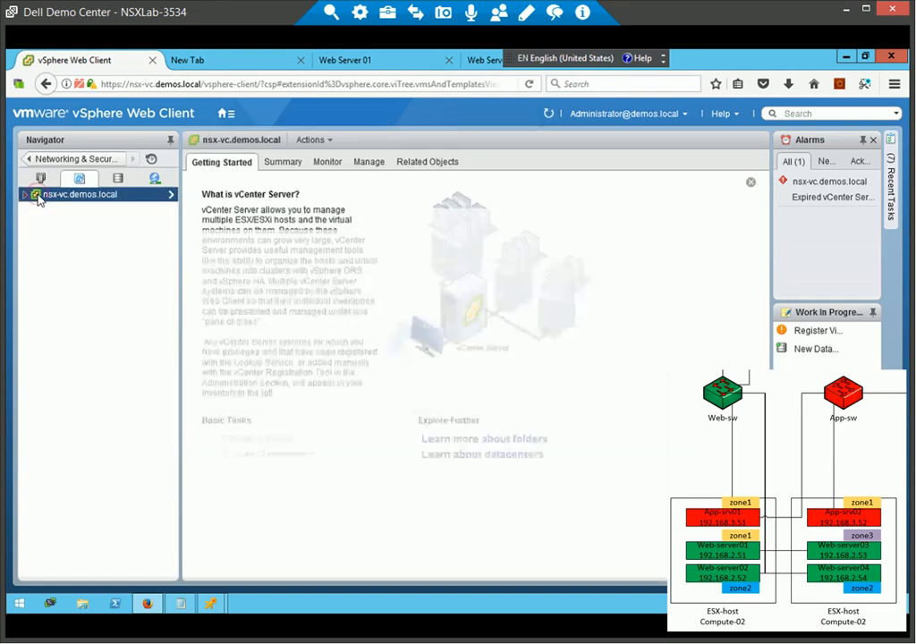
{"action": "left_click", "coordinate": [25, 195]}
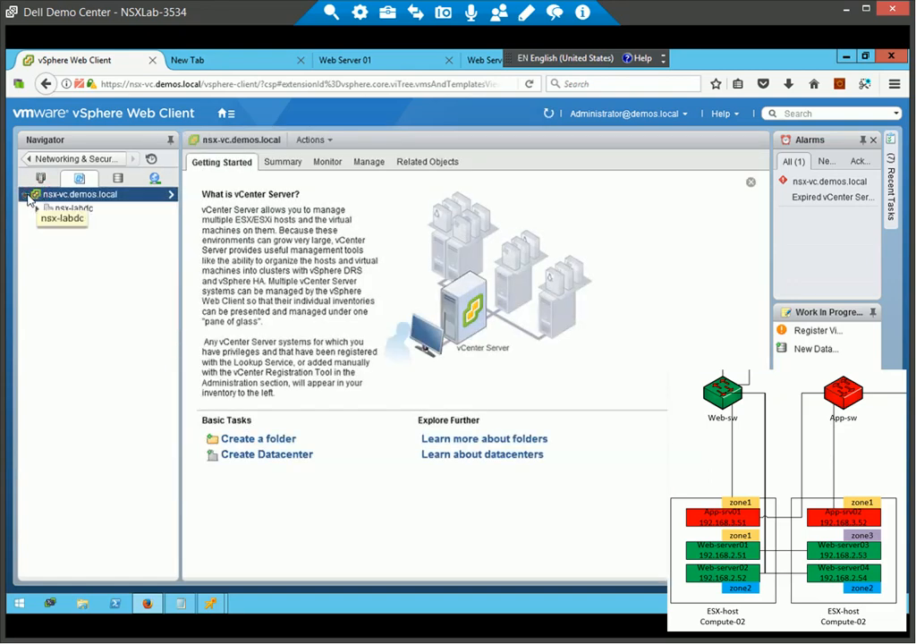
{"action": "left_click", "coordinate": [38, 209]}
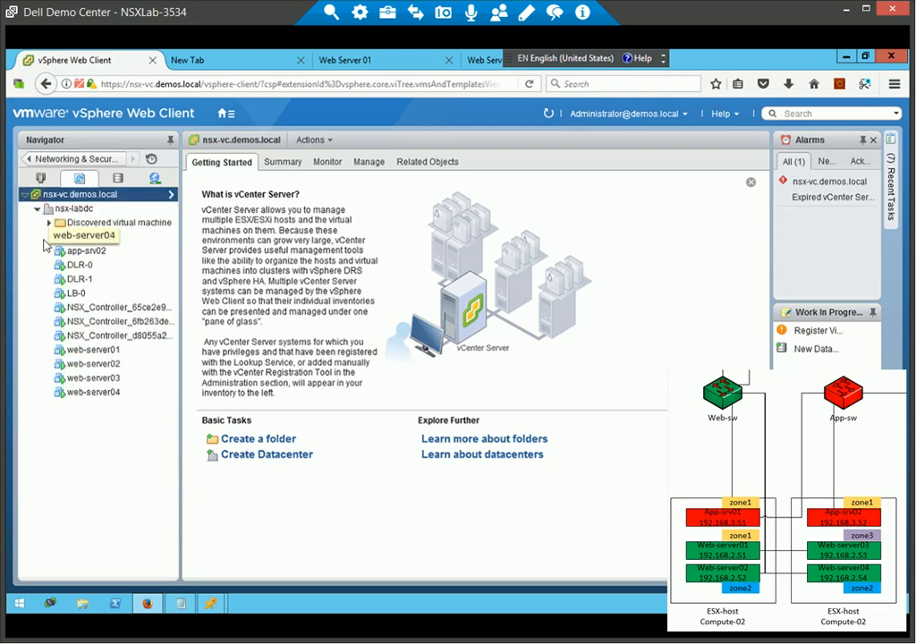
{"action": "left_click", "coordinate": [83, 379]}
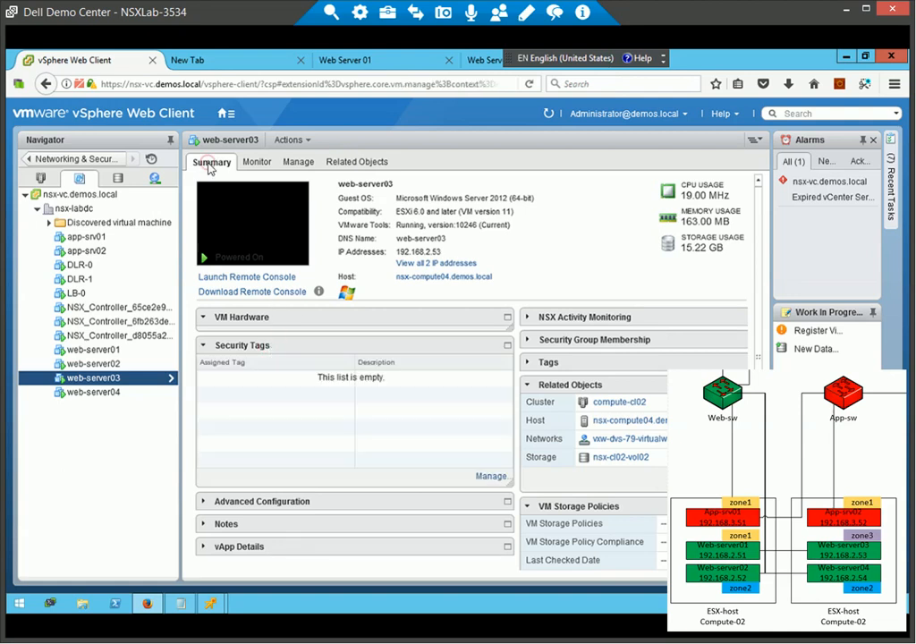
Create a security tag named zone3 and assign it to web-server03
{"action": "left_click", "coordinate": [488, 483]}
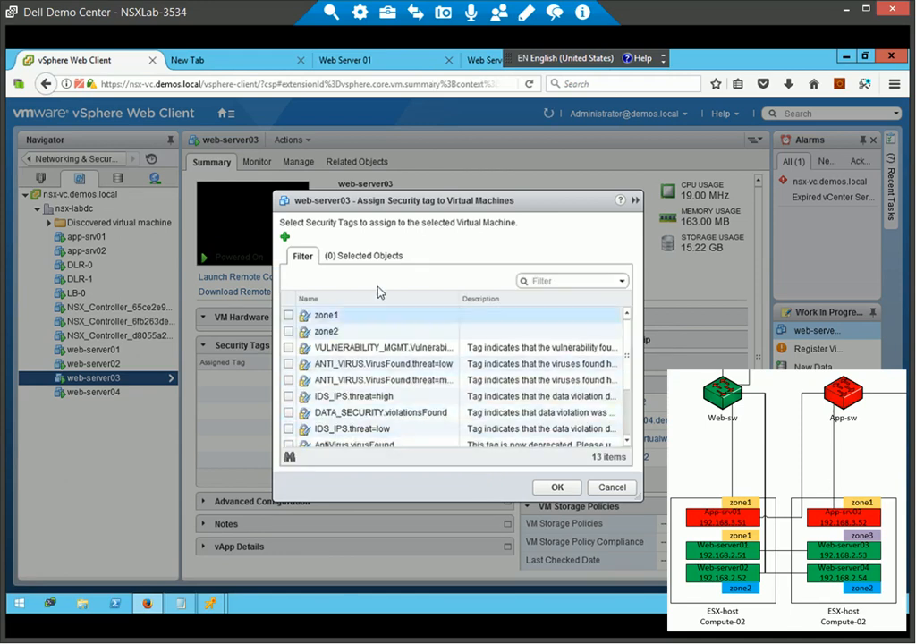
{"action": "left_click", "coordinate": [286, 238]}
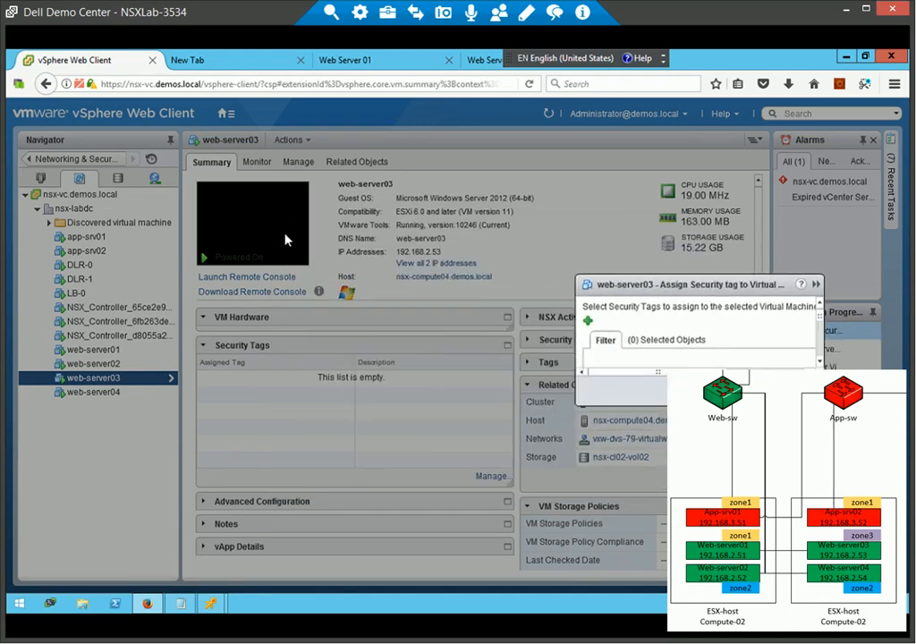
{"action": "left_click", "coordinate": [465, 283]}
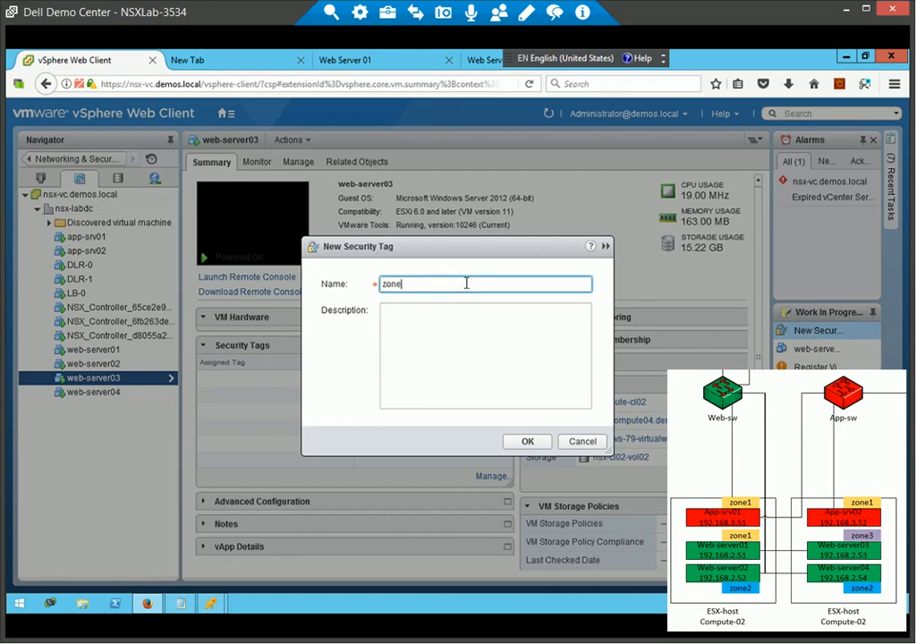
{"action": "left_click", "coordinate": [528, 441]}
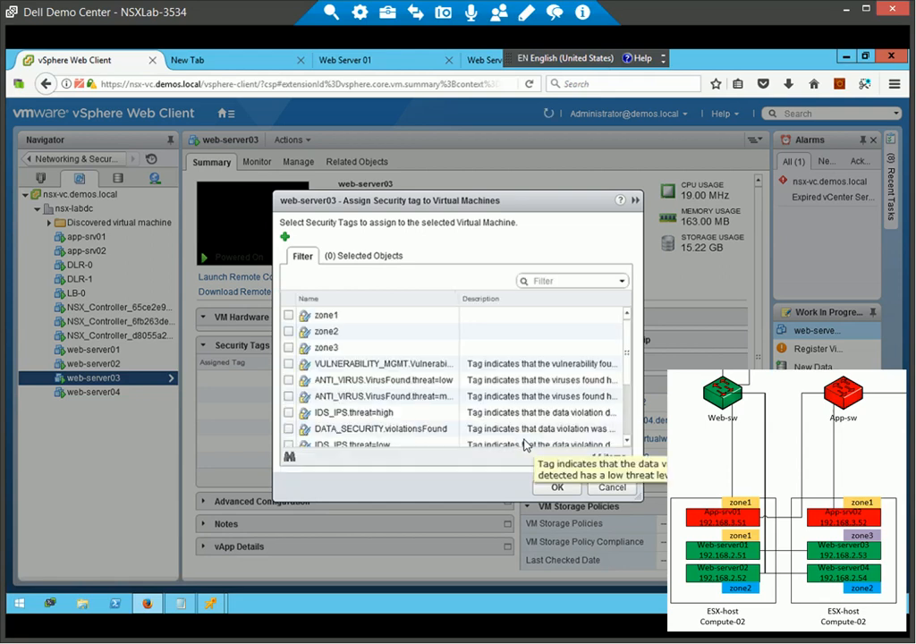
{"action": "left_click", "coordinate": [291, 348]}
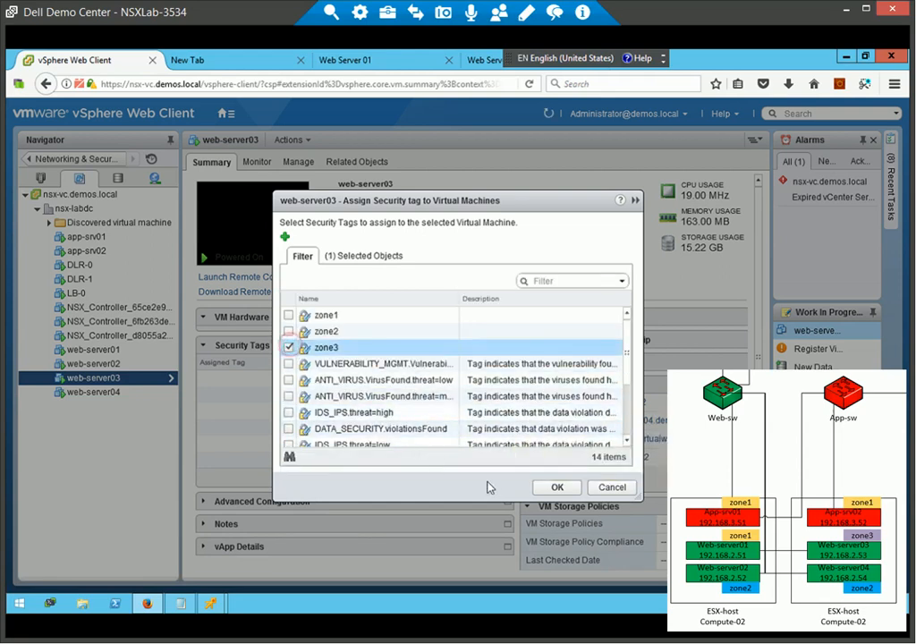
{"action": "left_click", "coordinate": [552, 487]}
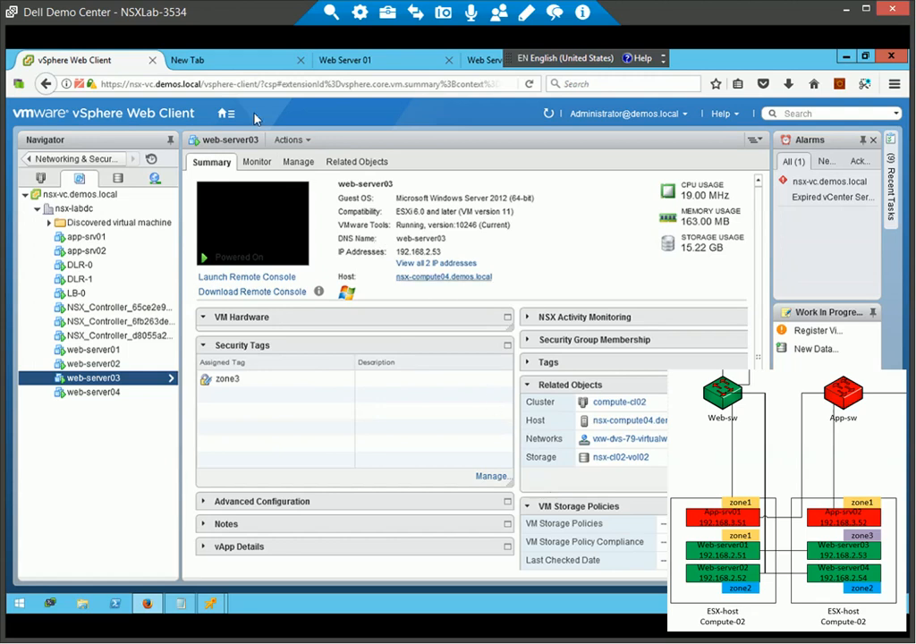
Start a new security group named zone3 in the Service Composer of Networking & Security
{"action": "left_click", "coordinate": [225, 114]}
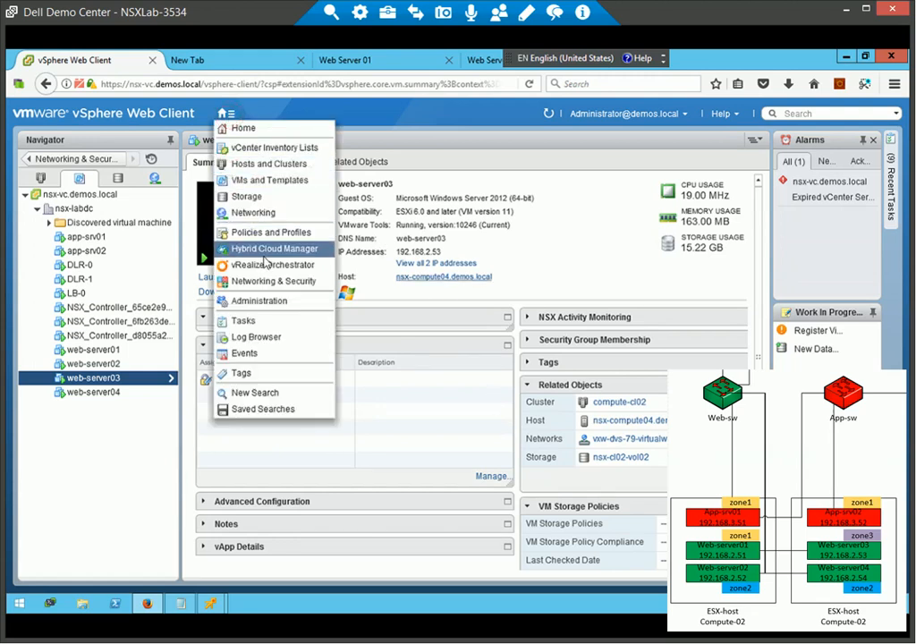
{"action": "left_click", "coordinate": [271, 283]}
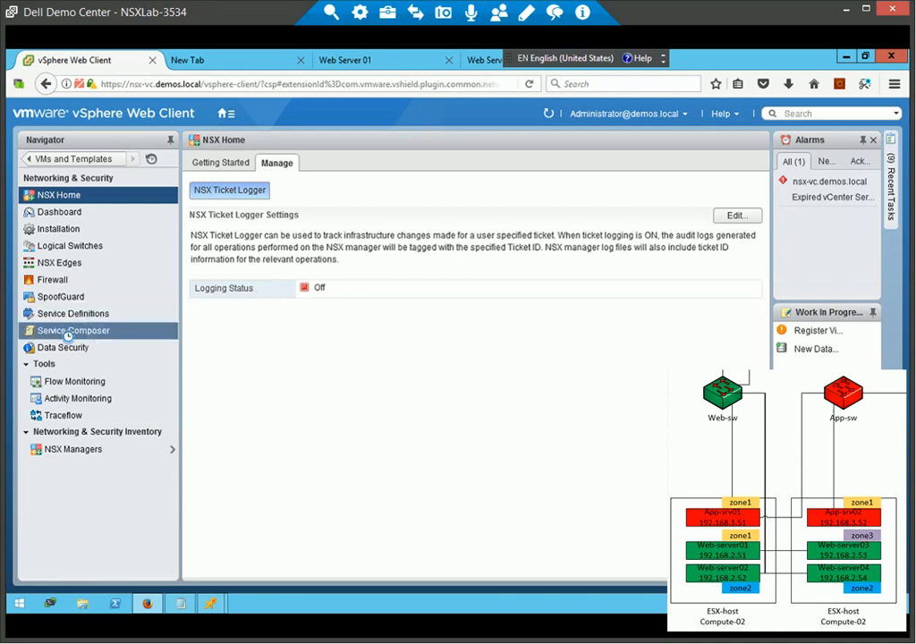
{"action": "left_click", "coordinate": [44, 282]}
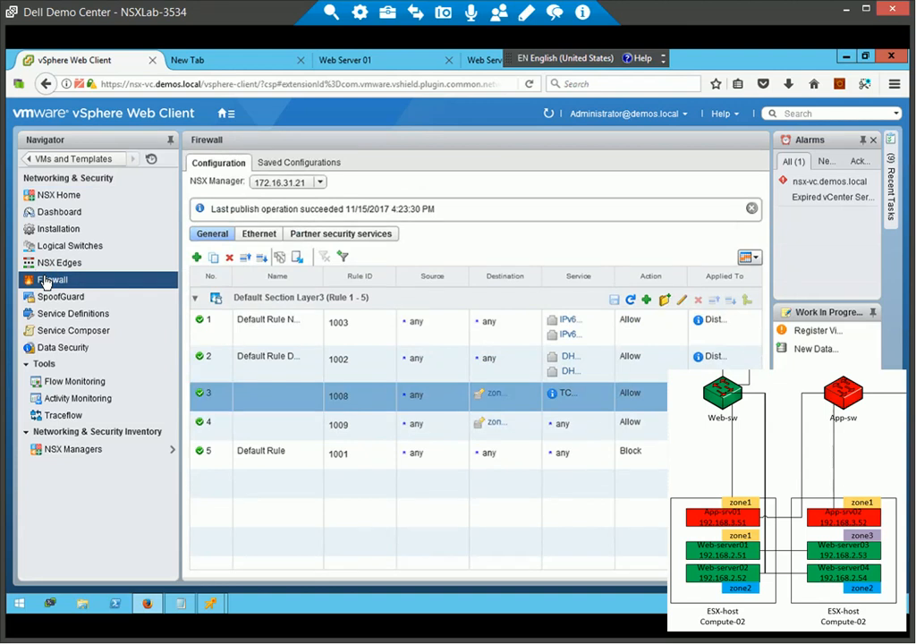
{"action": "left_click", "coordinate": [64, 335]}
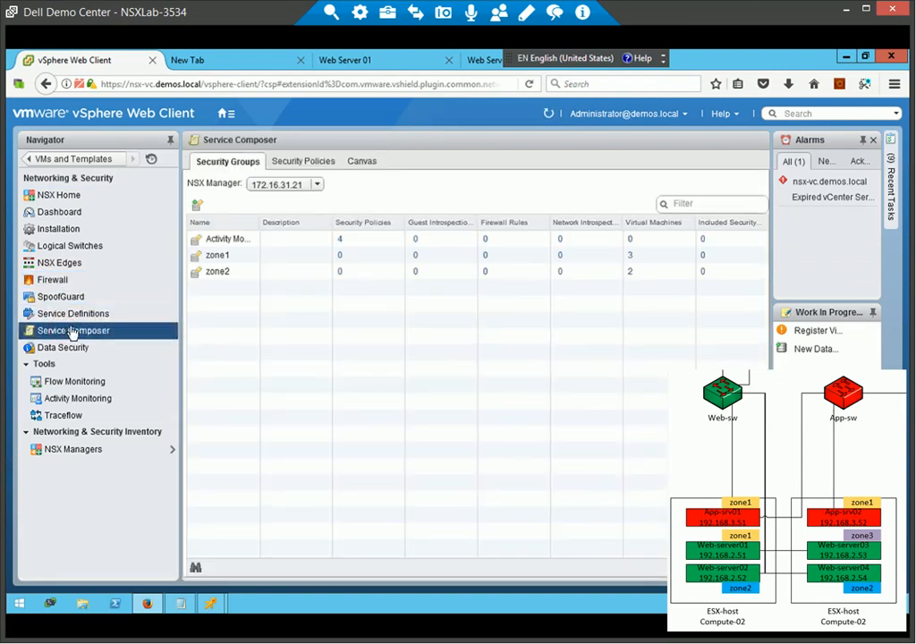
{"action": "left_click", "coordinate": [198, 207]}
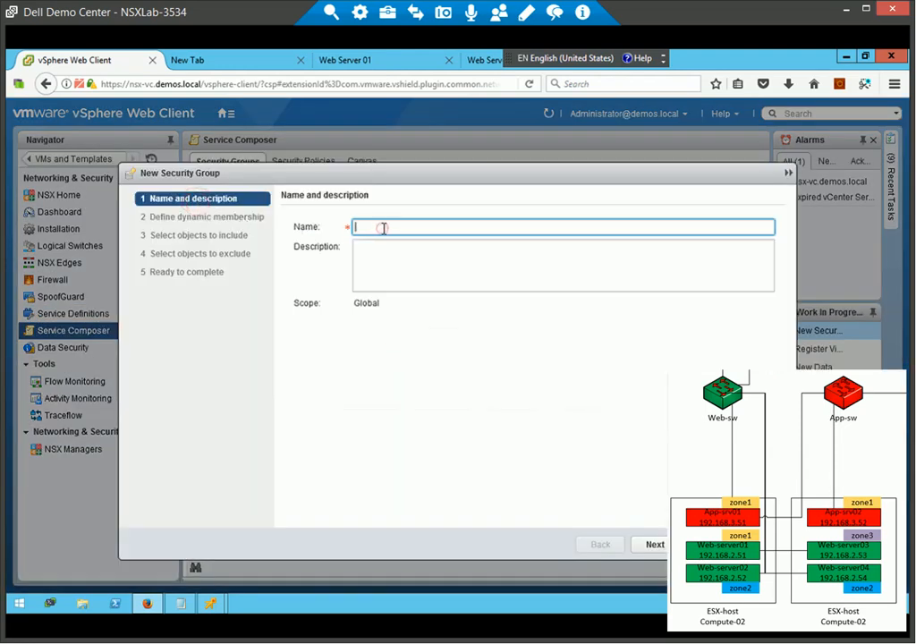
{"action": "type", "text": "zone3"}
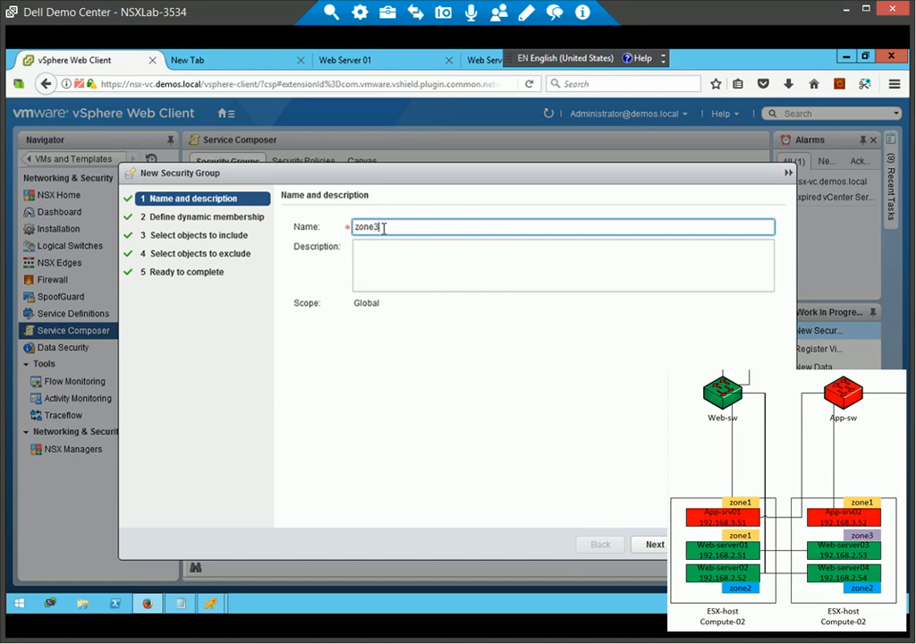
{"action": "left_click", "coordinate": [652, 544]}
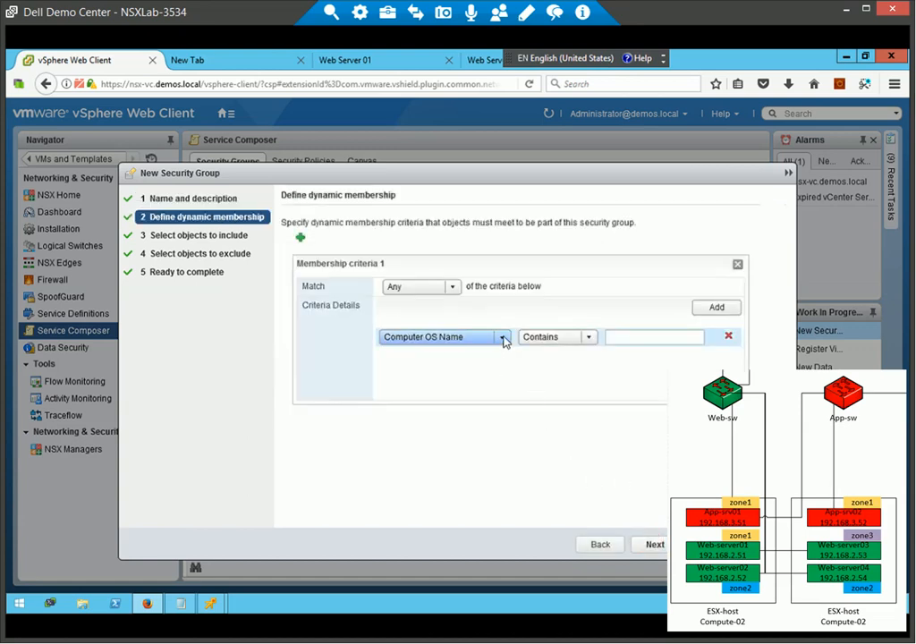
Define the group's dynamic membership as Security Tag Contains zone3 and proceed to the objects to include
{"action": "left_click", "coordinate": [502, 337]}
{"action": "left_click", "coordinate": [450, 400]}
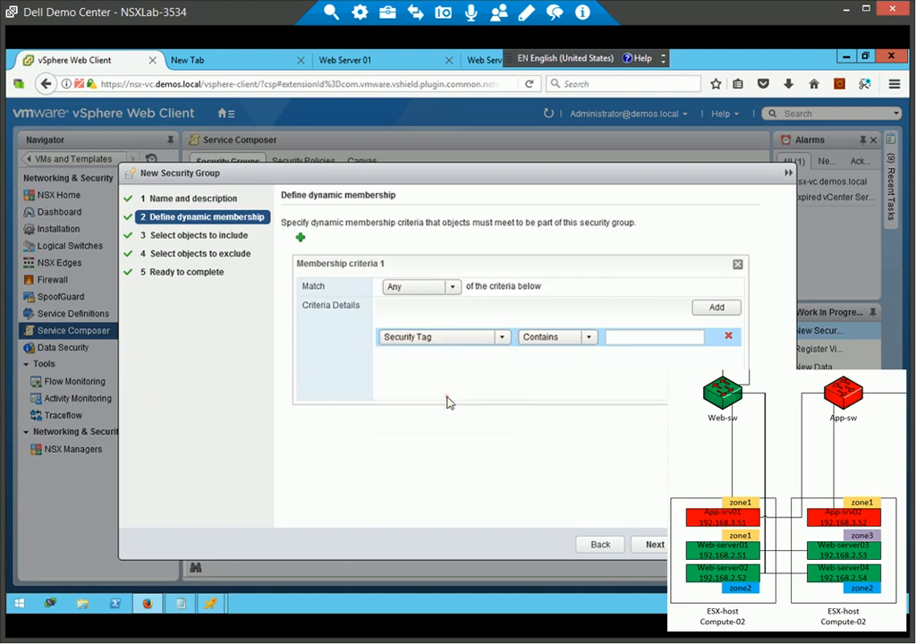
{"action": "left_click", "coordinate": [649, 337]}
{"action": "type", "text": "zone3"}
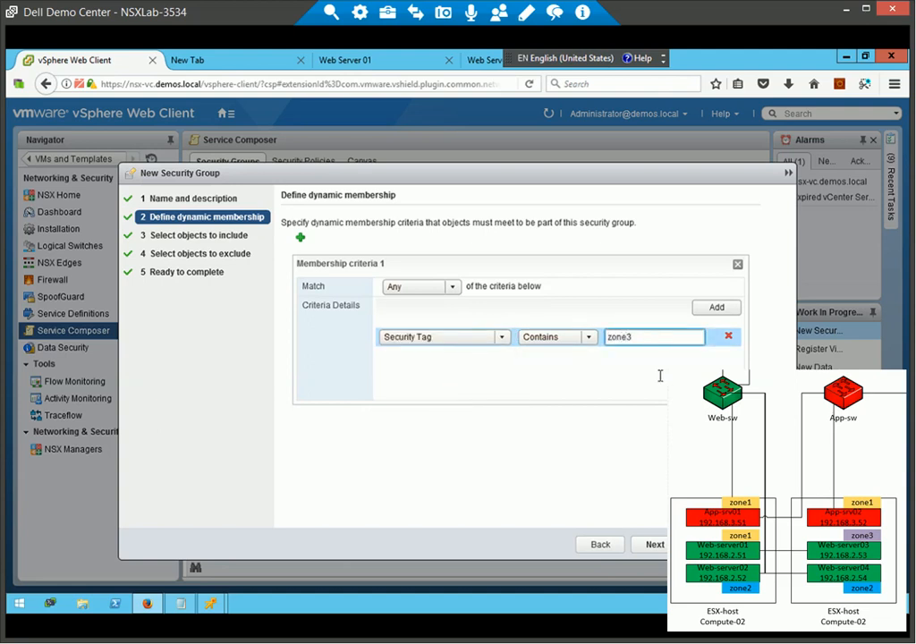
{"action": "left_click", "coordinate": [654, 546]}
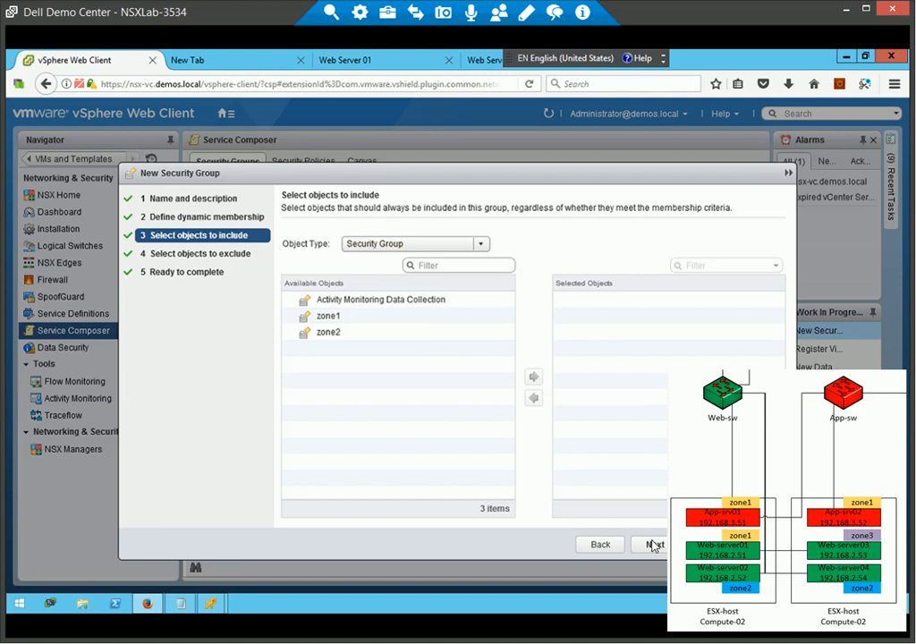
Finish creating the zone3 security group without including or excluding any additional objects
{"action": "left_click", "coordinate": [655, 546]}
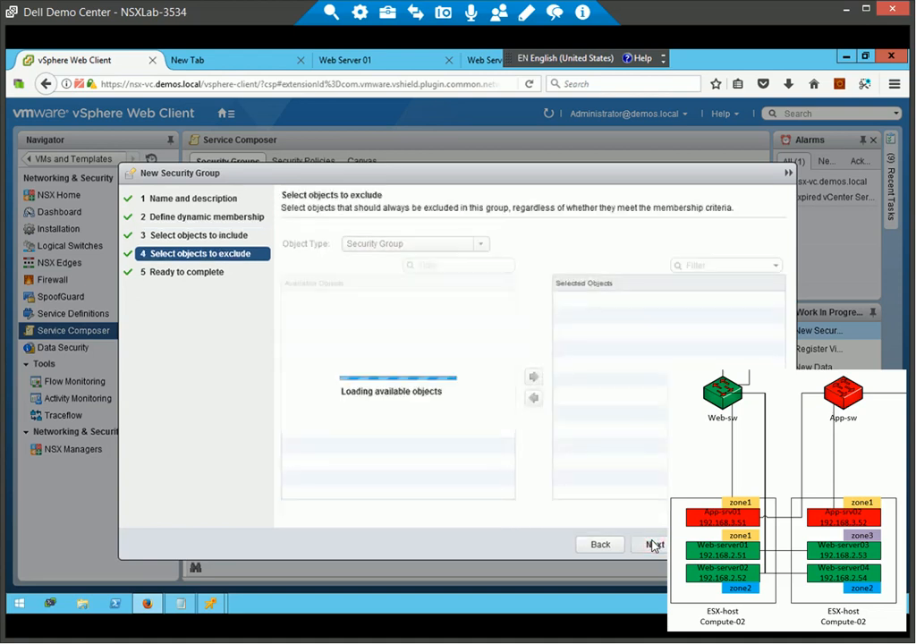
{"action": "left_click", "coordinate": [654, 546]}
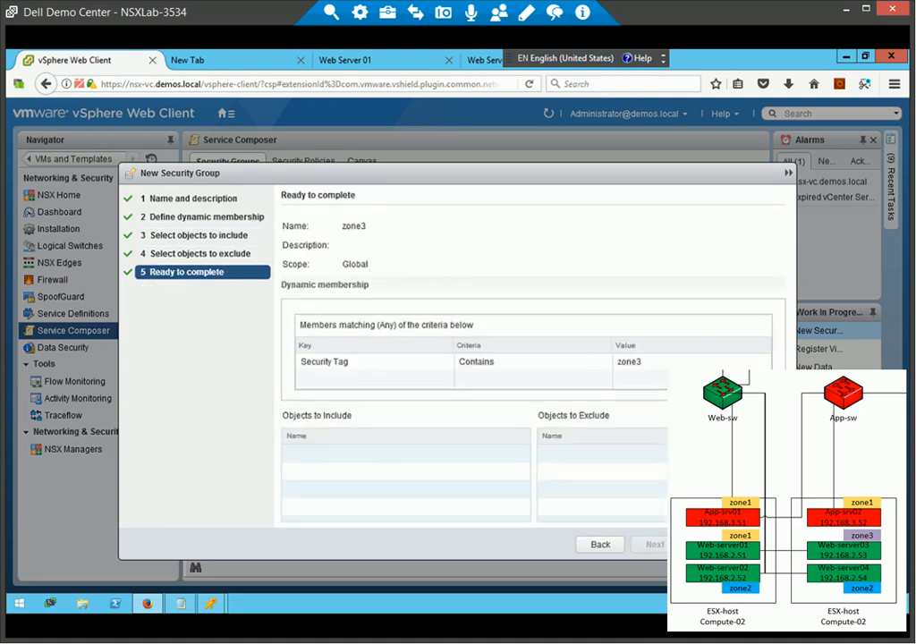
{"action": "left_click", "coordinate": [710, 545]}
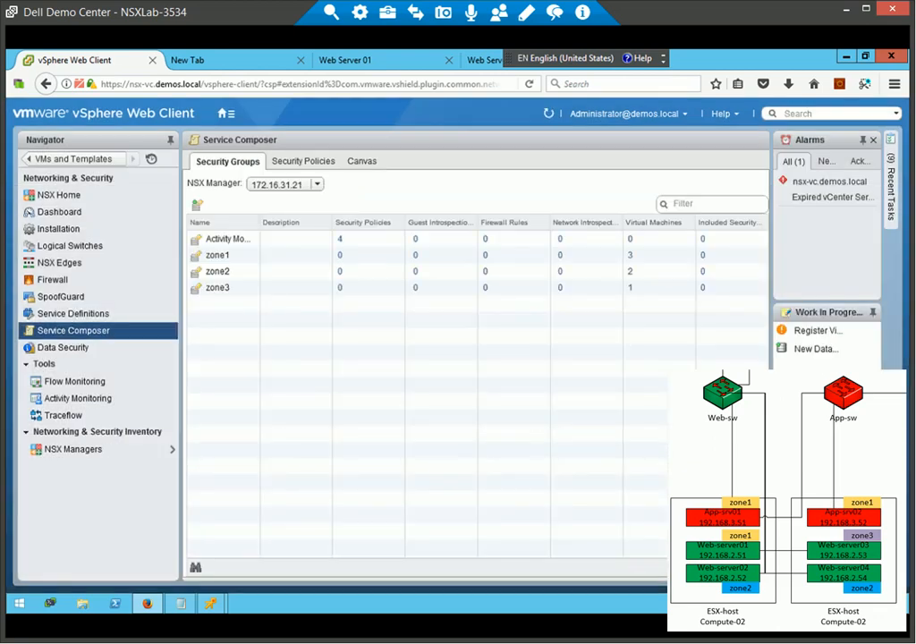
Add a distributed firewall rule below rule 3 with security group zone3 as the source, and publish the changes
{"action": "left_click", "coordinate": [53, 279]}
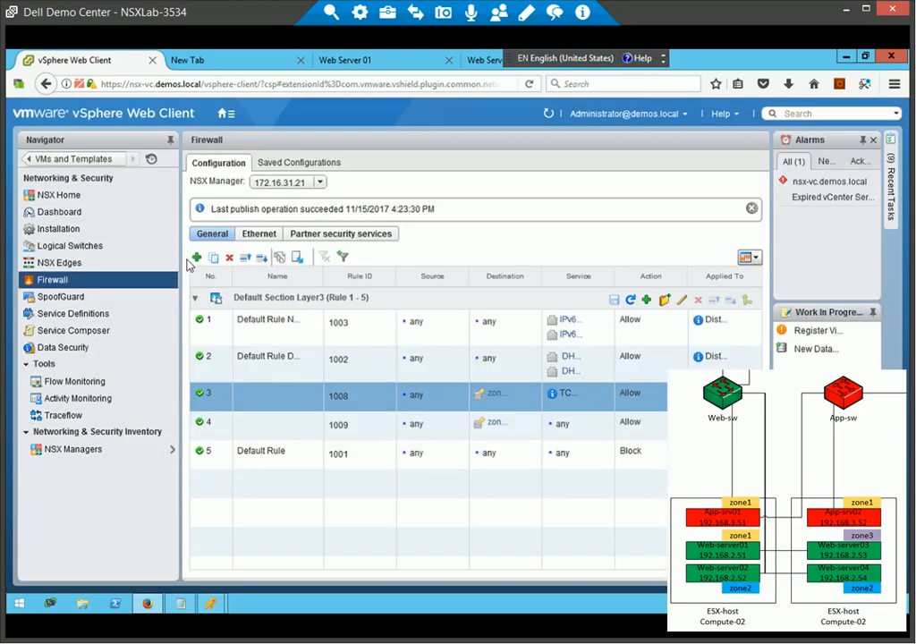
{"action": "left_click", "coordinate": [196, 258]}
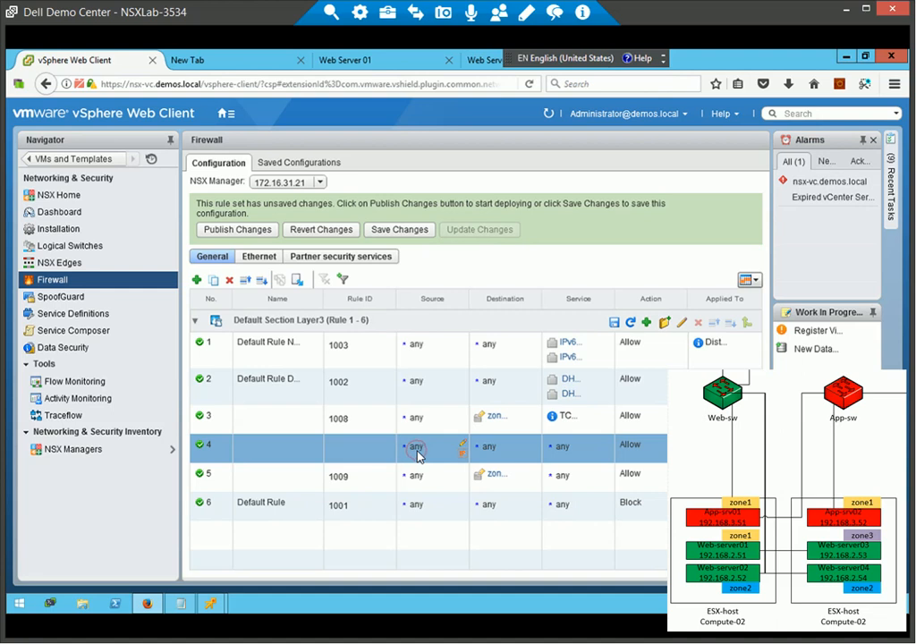
{"action": "left_click", "coordinate": [462, 448]}
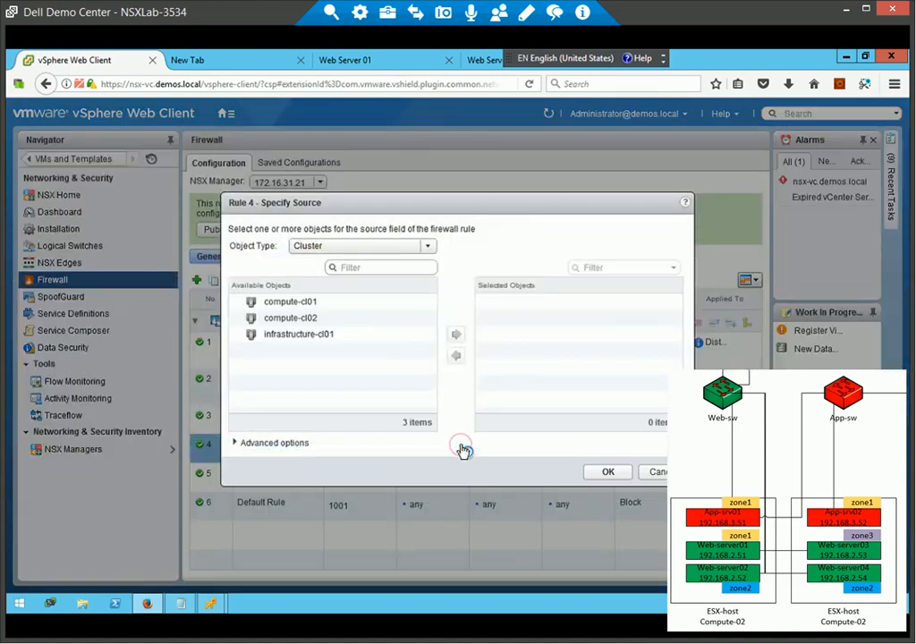
{"action": "left_click", "coordinate": [428, 248]}
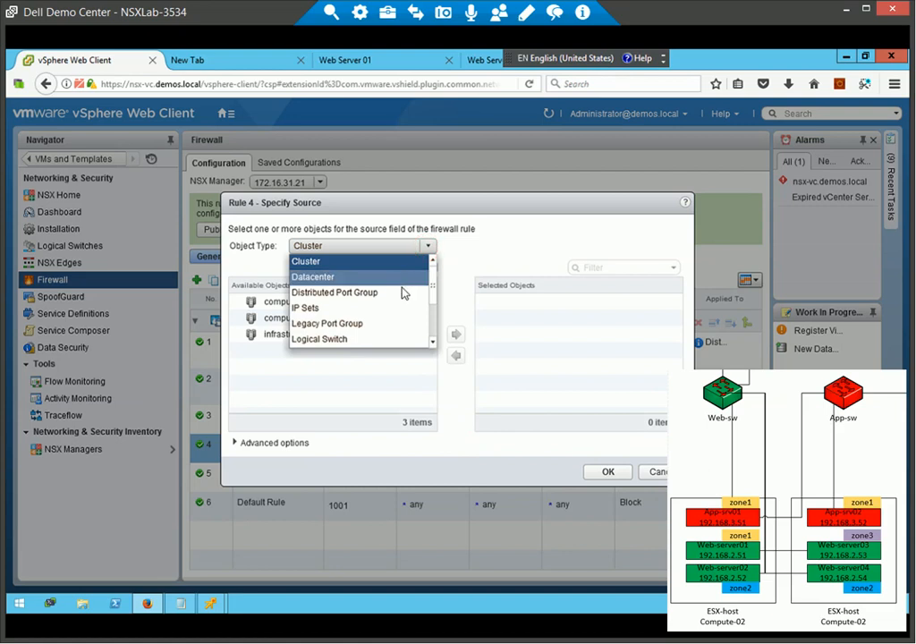
{"action": "left_click_drag", "start_coordinate": [431, 276], "coordinate": [431, 298]}
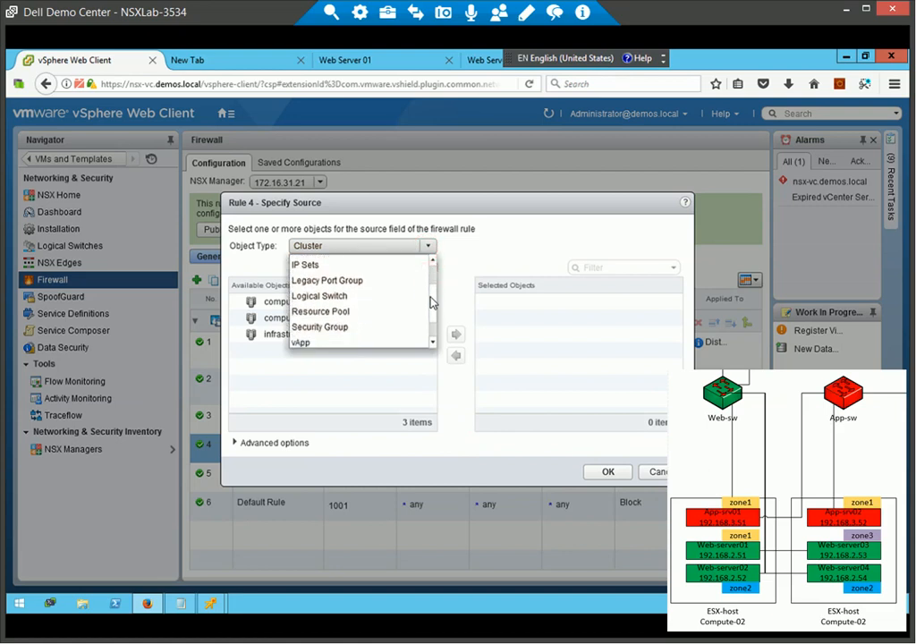
{"action": "left_click", "coordinate": [345, 324]}
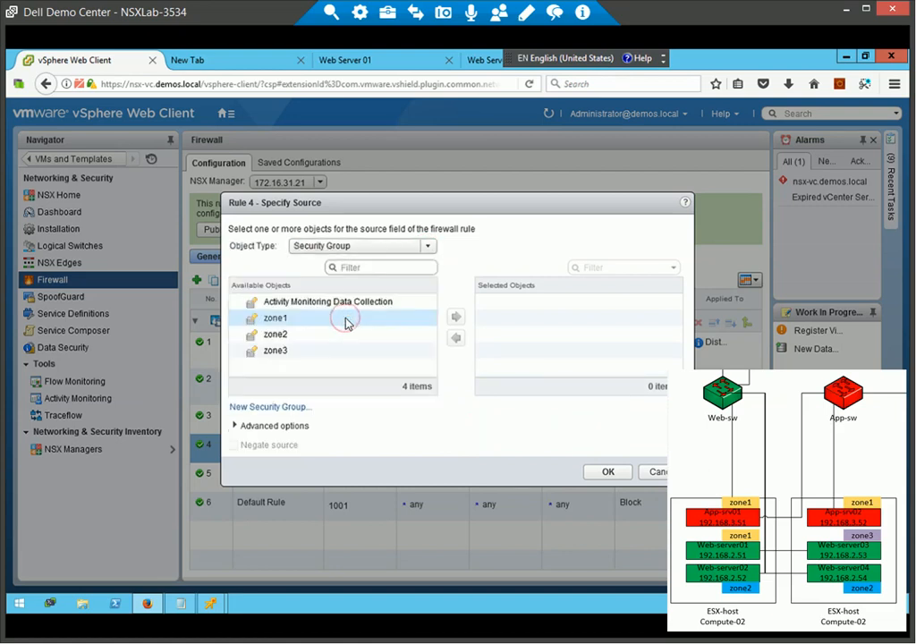
{"action": "left_click", "coordinate": [276, 353]}
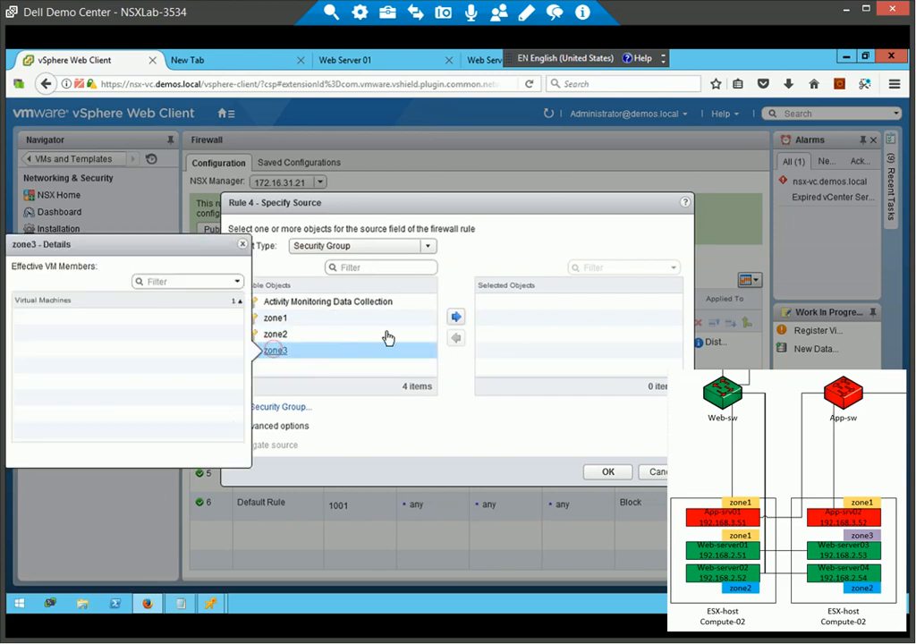
{"action": "left_click", "coordinate": [456, 319]}
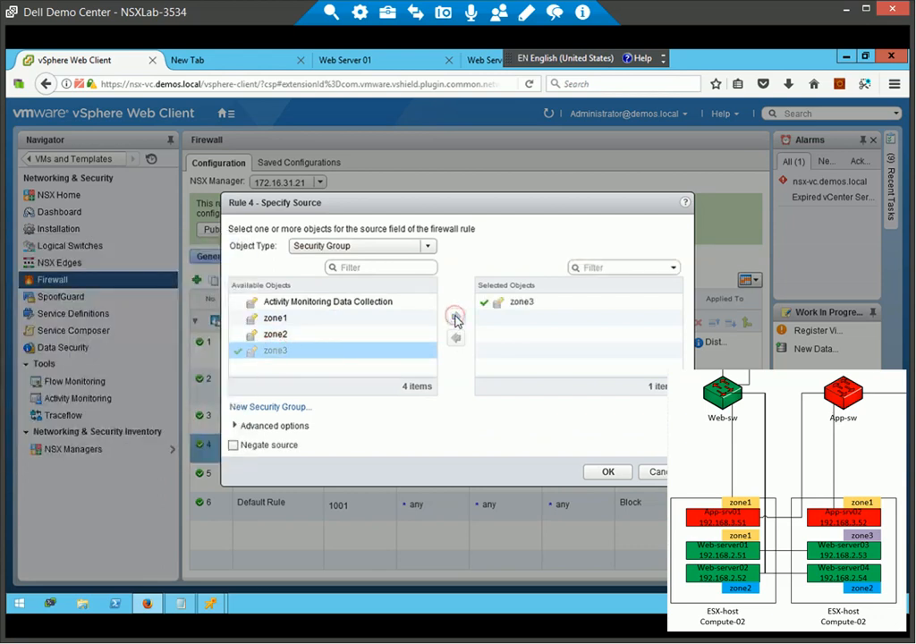
{"action": "left_click", "coordinate": [604, 473]}
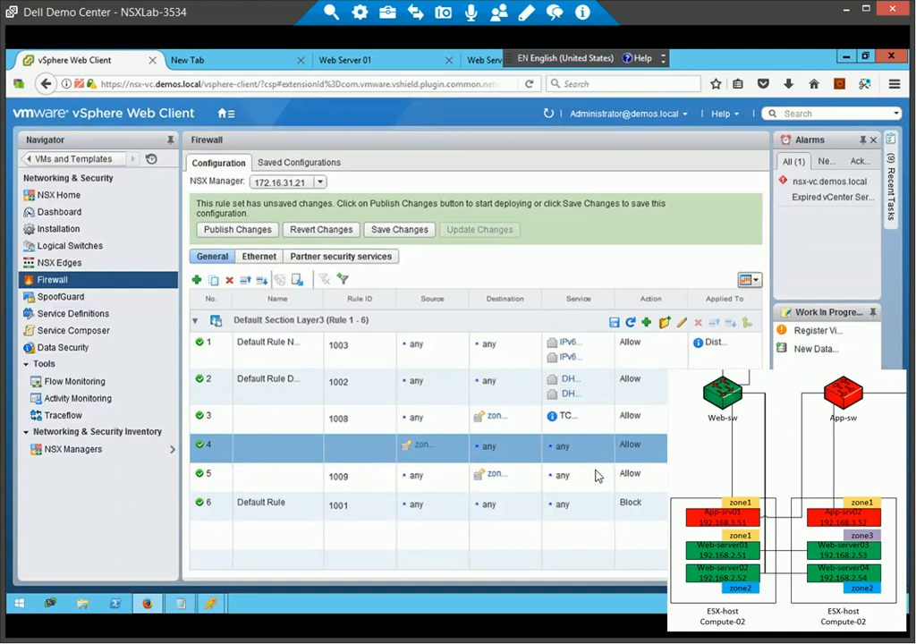
{"action": "left_click", "coordinate": [235, 230]}
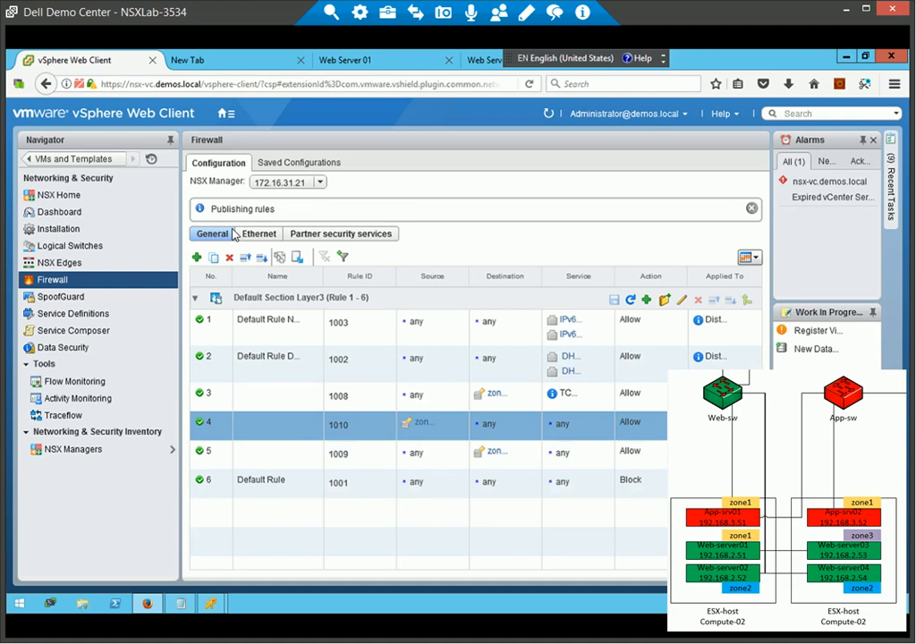
Move the firewall rule with source zone3 up one position, above the rule allowing TCP:80 to zone2
{"action": "left_click", "coordinate": [200, 451]}
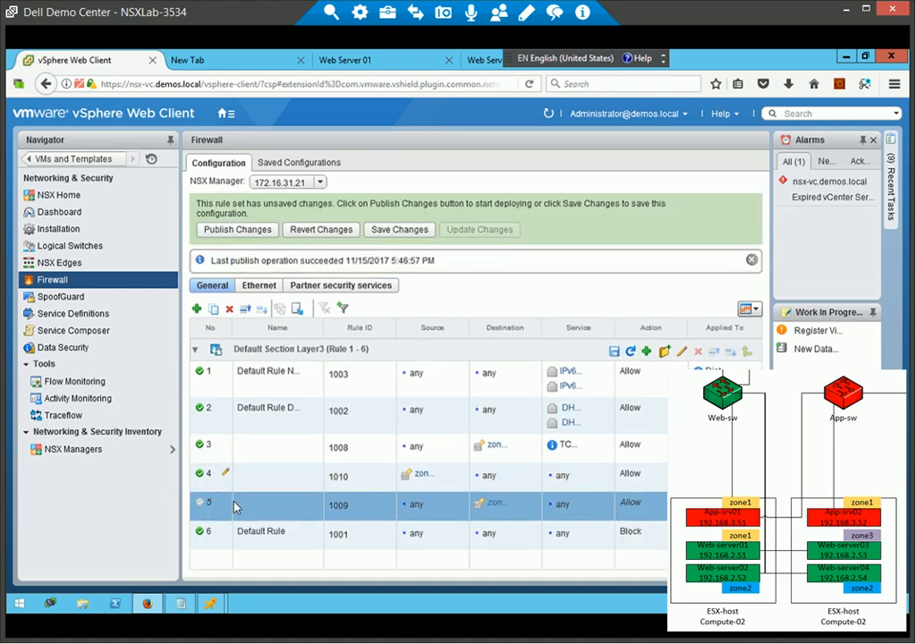
{"action": "left_click", "coordinate": [215, 475]}
{"action": "left_click", "coordinate": [246, 309]}
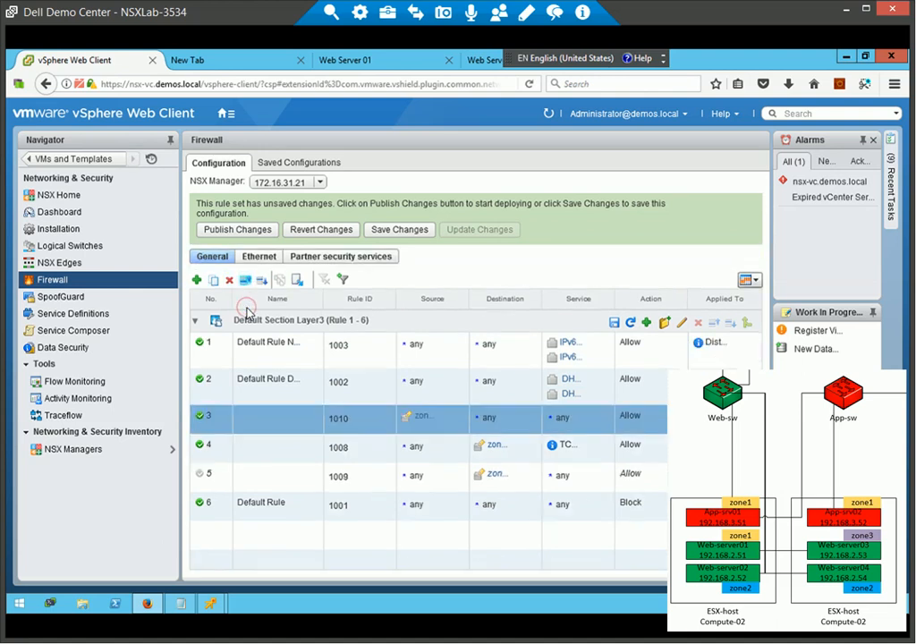
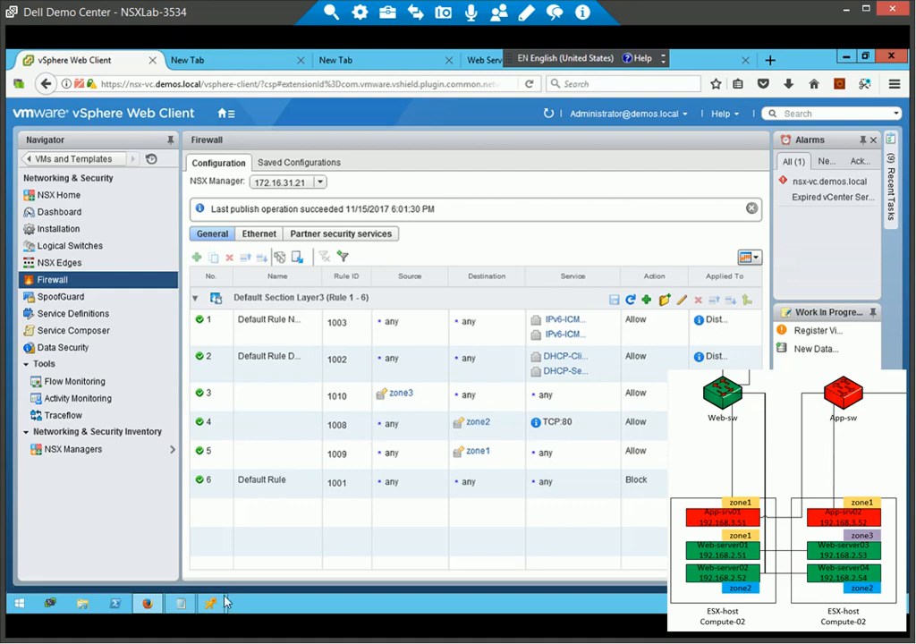
Switch to the web-server03 VMware Remote Console and ping 192.168.2.54 from PowerShell, stopping after a few replies
{"action": "mouse_move", "coordinate": [211, 604]}
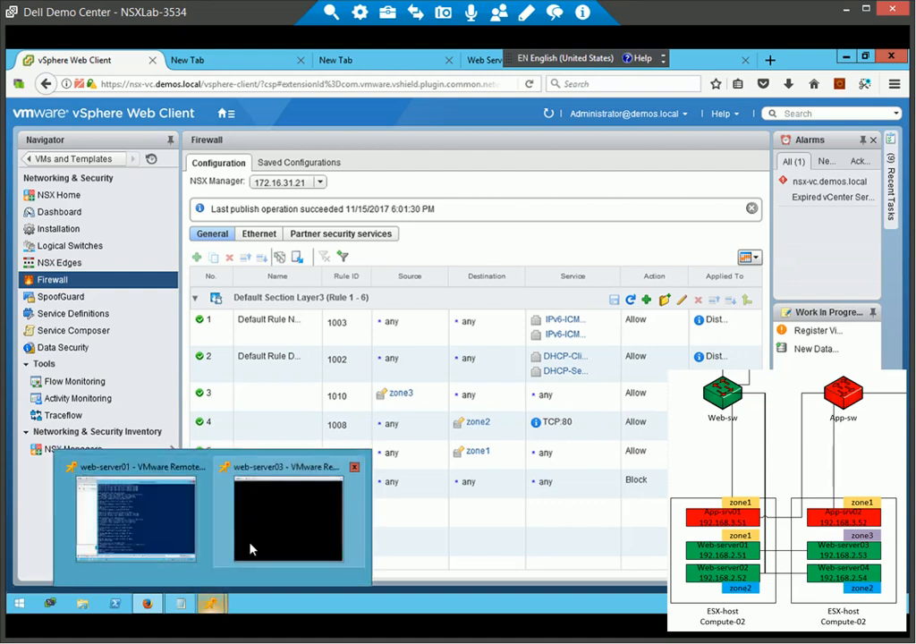
{"action": "left_click", "coordinate": [313, 511]}
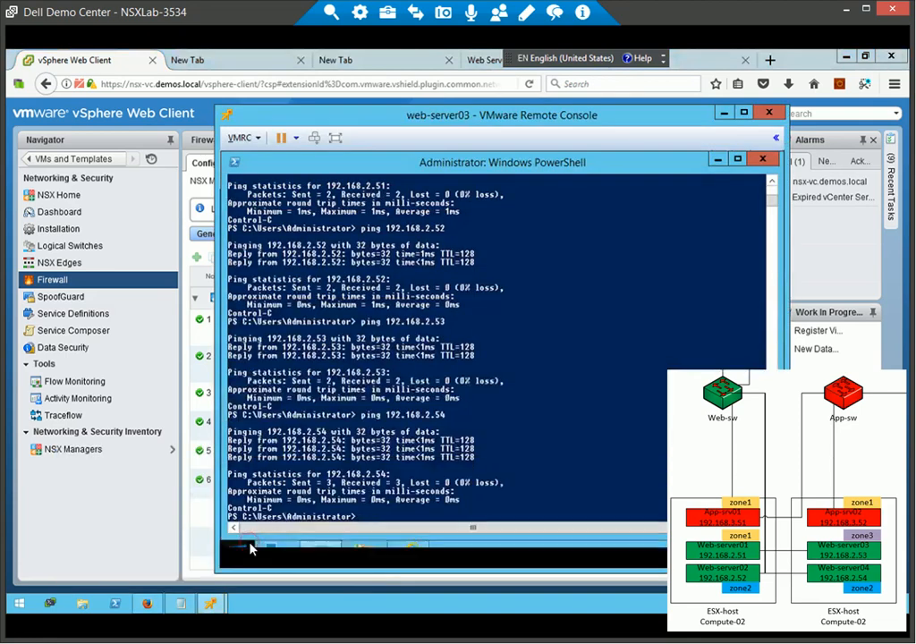
{"action": "left_click", "coordinate": [388, 500]}
{"action": "key", "text": "Up"}
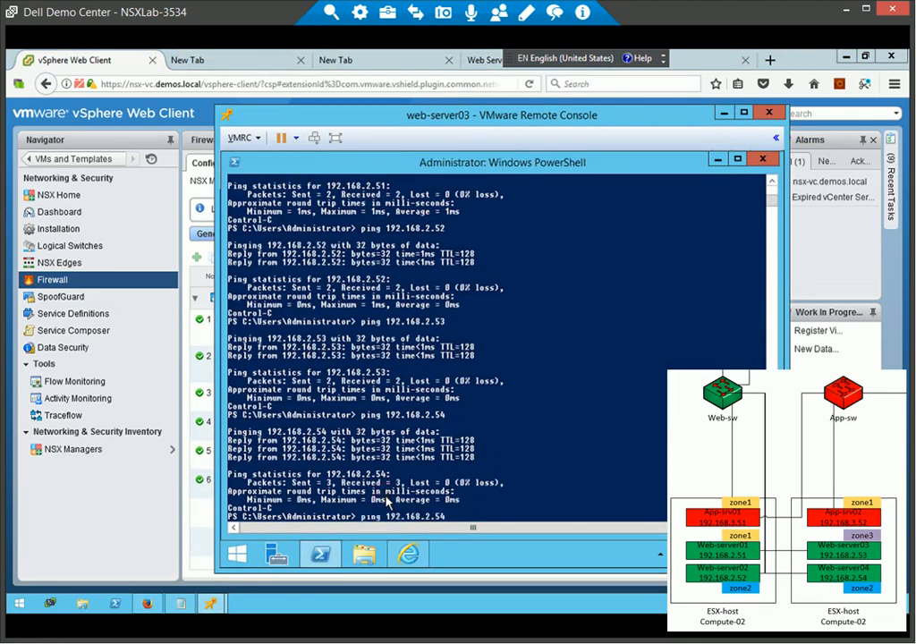
{"action": "key", "text": "Return"}
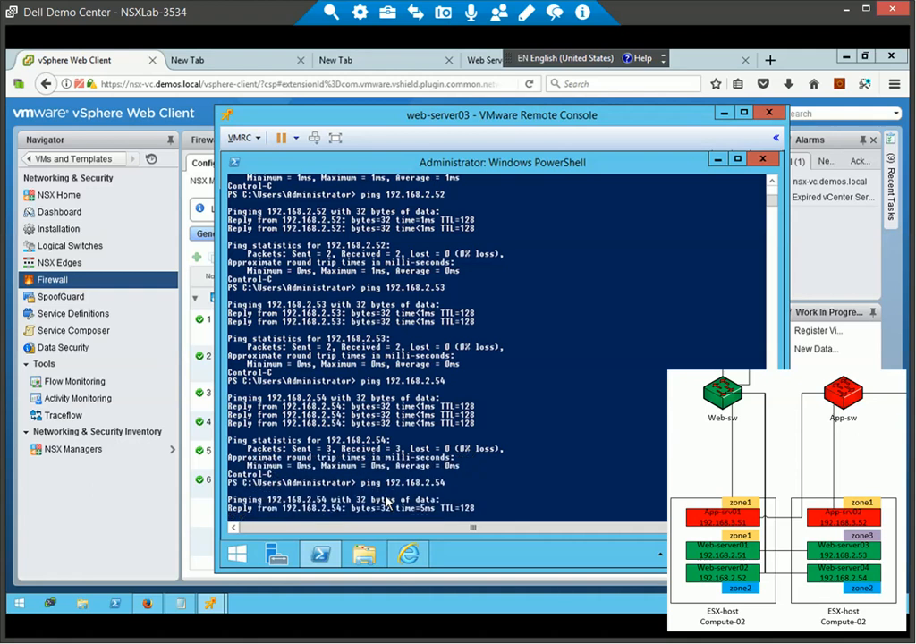
{"action": "key", "text": "ctrl+c"}
Ping 192.168.2.53 from web-server03, stopping after a few replies
{"action": "left_click", "coordinate": [387, 501]}
{"action": "key", "text": "Up"}
{"action": "key", "text": "BackSpace"}
{"action": "type", "text": "3"}
{"action": "key", "text": "Return"}
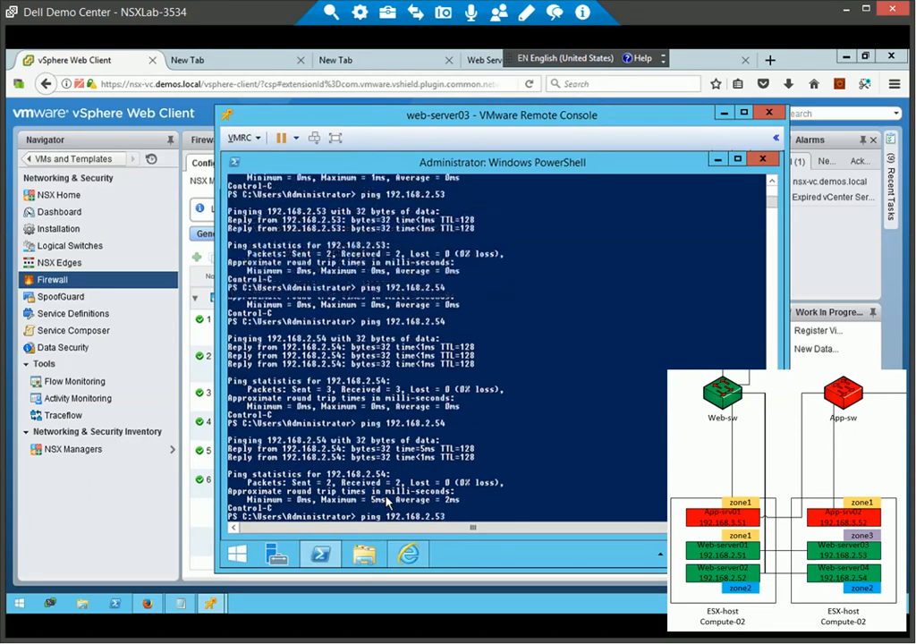
{"action": "key", "text": "ctrl+c"}
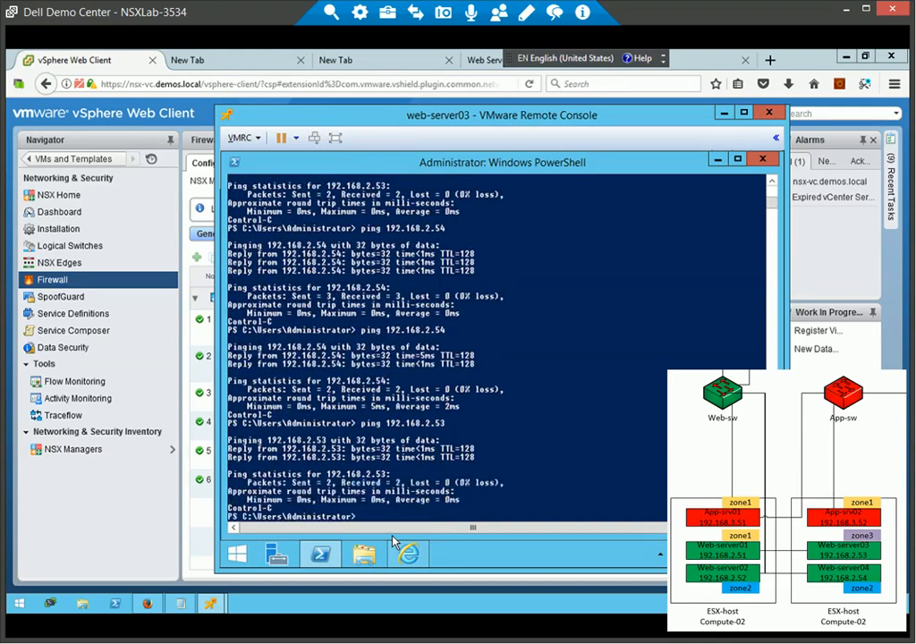
Ping 192.168.2.52 from web-server03, stopping after a few replies
{"action": "key", "text": "Up"}
{"action": "key", "text": "BackSpace"}
{"action": "type", "text": "2"}
{"action": "key", "text": "Return"}
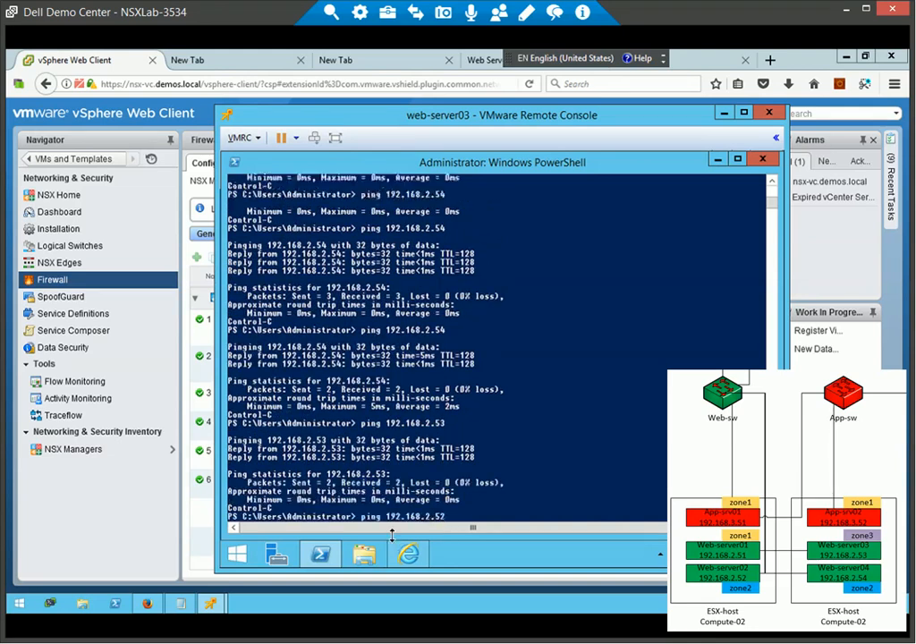
{"action": "key", "text": "ctrl+c"}
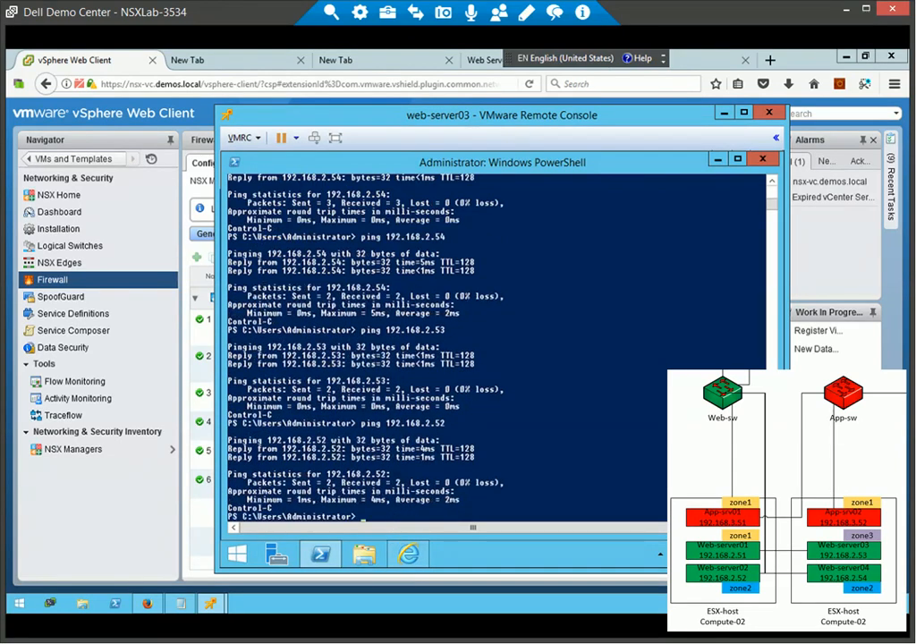
Ping 192.168.2.51 from web-server03, stopping after a few replies
{"action": "key", "text": "Up"}
{"action": "key", "text": "BackSpace"}
{"action": "type", "text": "192.168.2.51"}
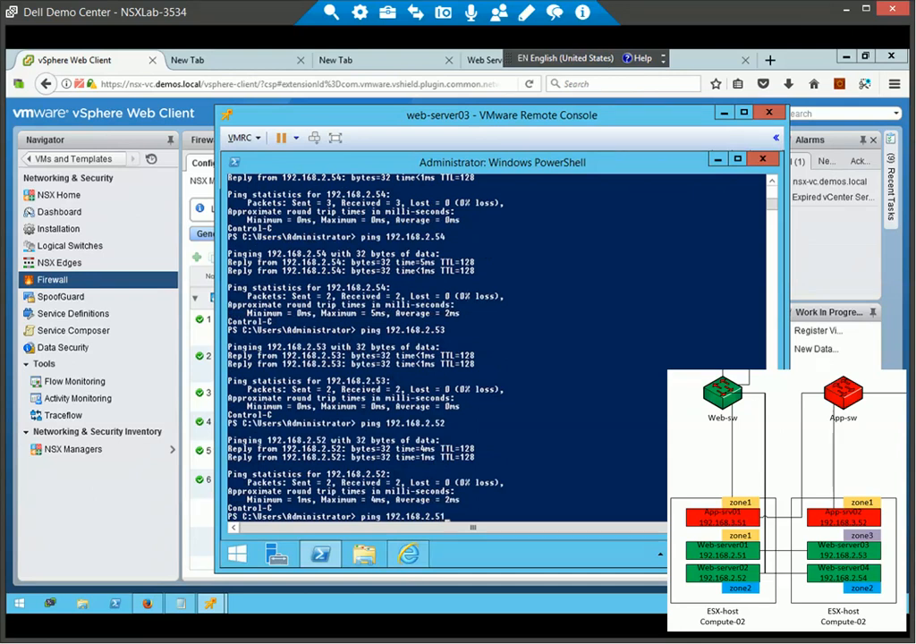
{"action": "key", "text": "Return"}
{"action": "key", "text": "ctrl+c"}
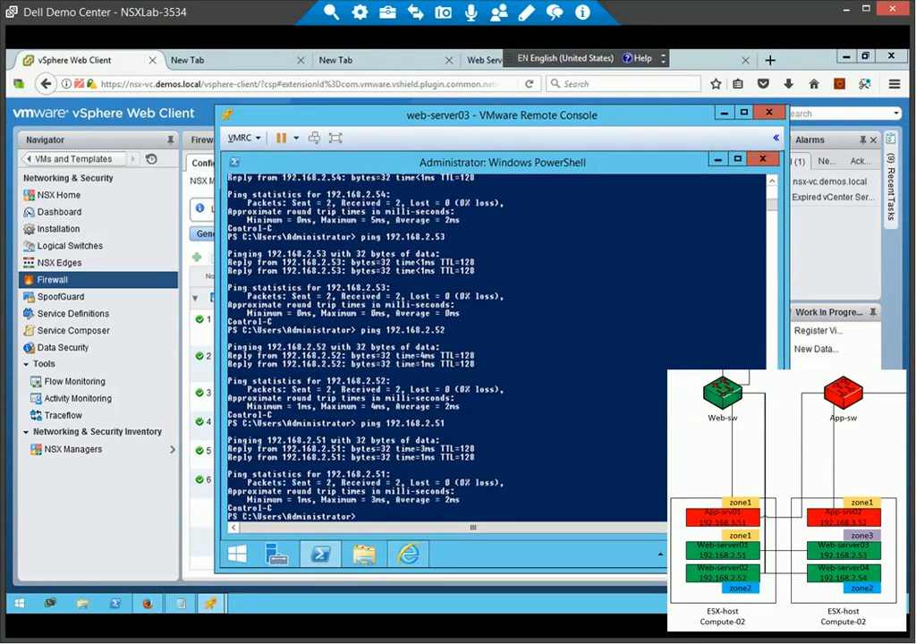
{"action": "left_click", "coordinate": [408, 554]}
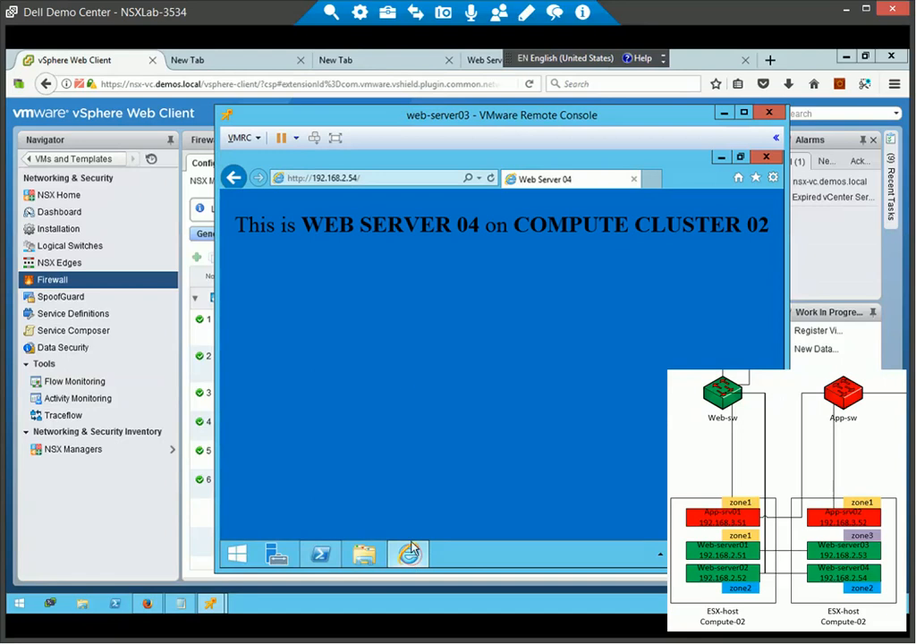
{"action": "left_click", "coordinate": [417, 177]}
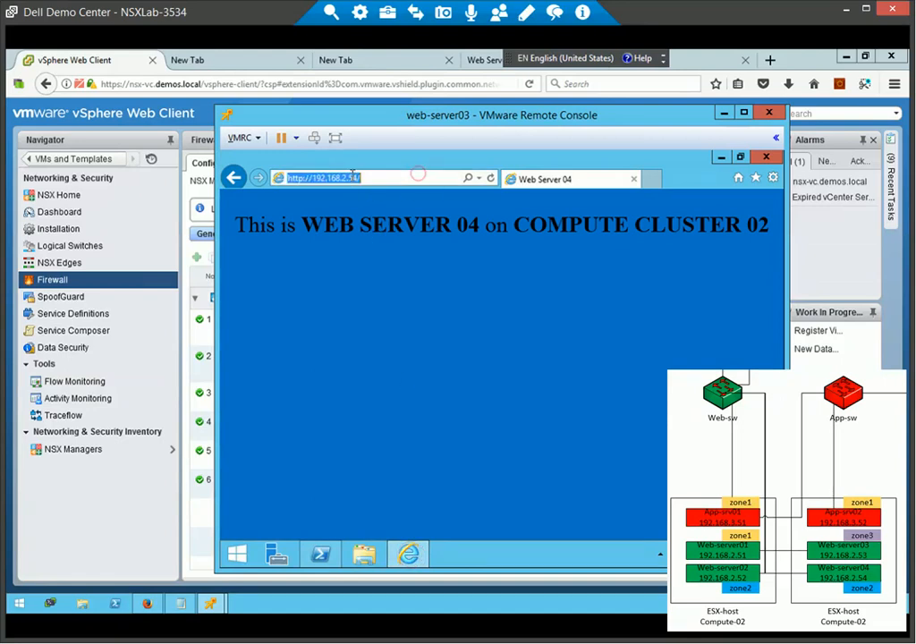
{"action": "left_click", "coordinate": [372, 178]}
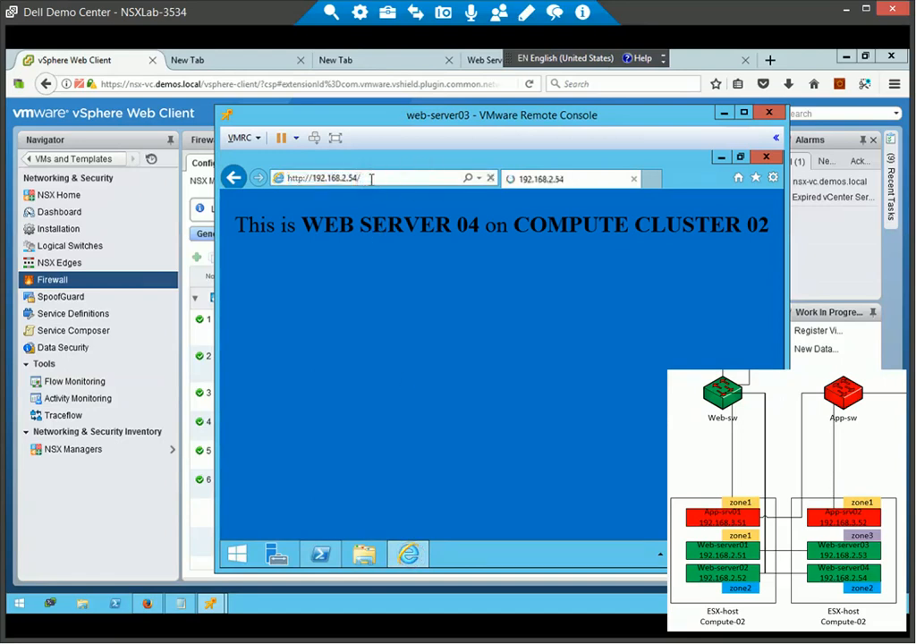
{"action": "key", "text": "BackSpace"}
{"action": "key", "text": "BackSpace"}
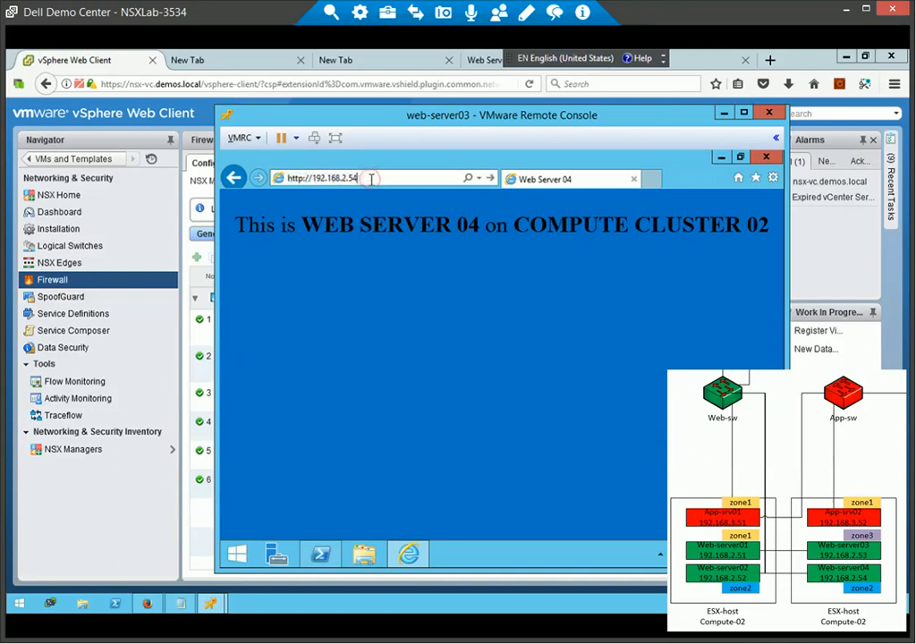
{"action": "type", "text": "3"}
{"action": "key", "text": "Return"}
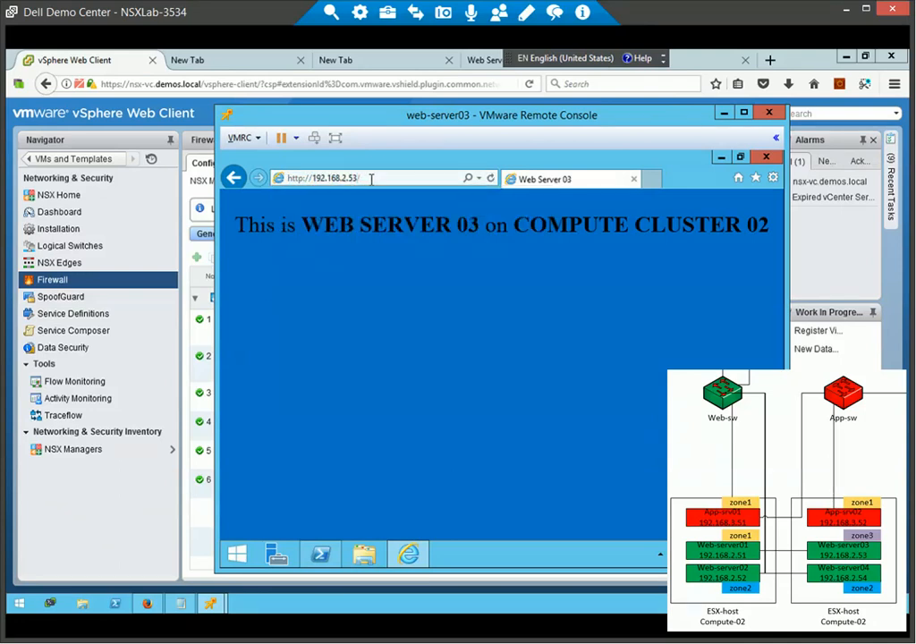
{"action": "left_click", "coordinate": [371, 179]}
{"action": "left_click", "coordinate": [371, 178]}
{"action": "key", "text": "BackSpace"}
{"action": "key", "text": "BackSpace"}
{"action": "type", "text": "2"}
{"action": "key", "text": "Return"}
{"action": "left_click", "coordinate": [371, 179]}
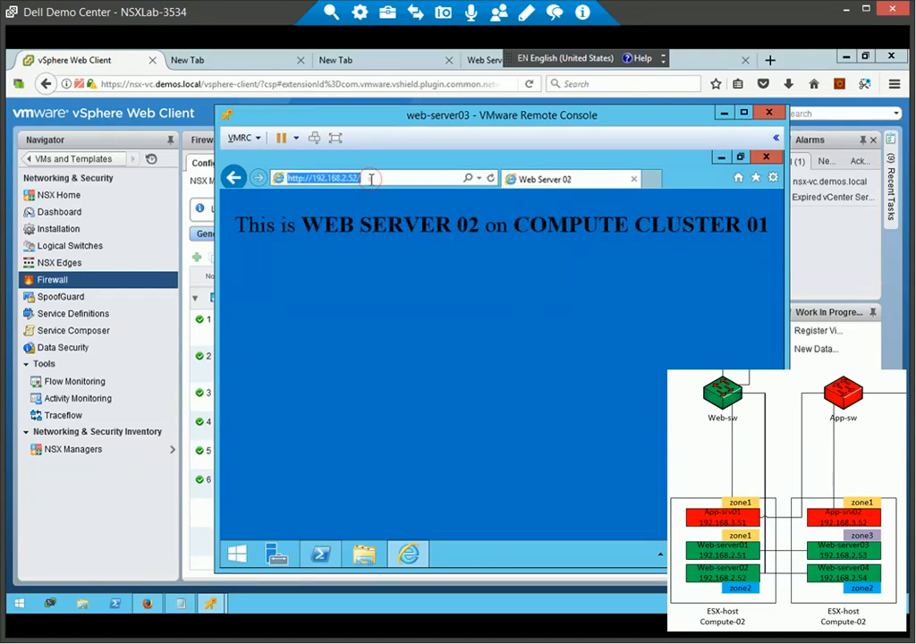
{"action": "left_click", "coordinate": [371, 179]}
{"action": "key", "text": "BackSpace"}
{"action": "key", "text": "BackSpace"}
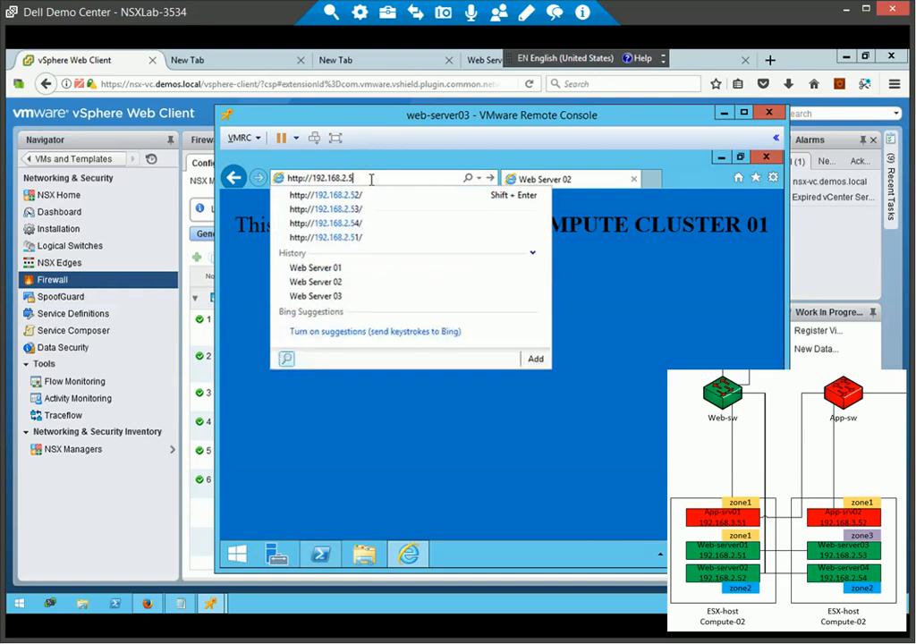
{"action": "type", "text": "1"}
{"action": "key", "text": "Return"}
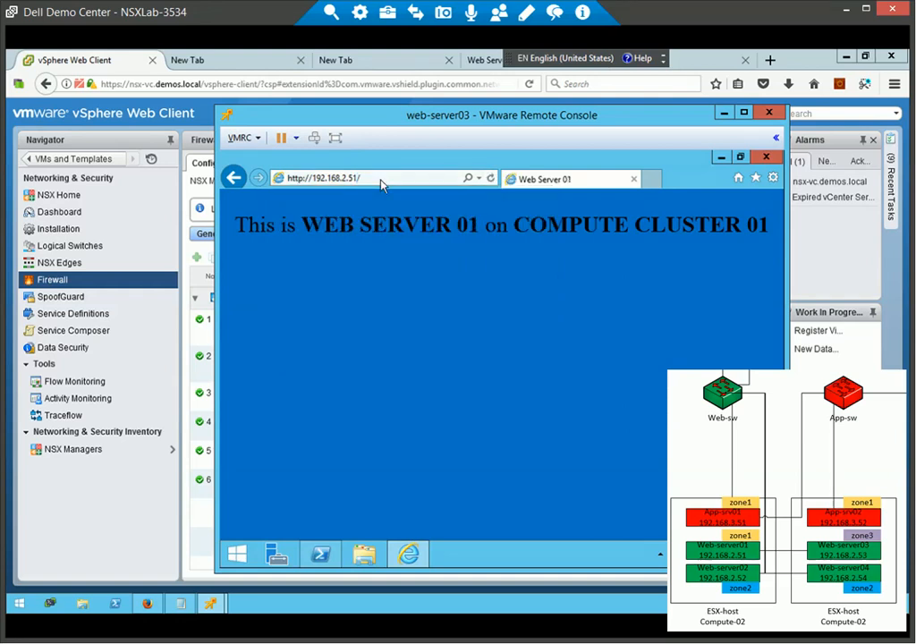
{"action": "left_click", "coordinate": [381, 180]}
{"action": "left_click", "coordinate": [381, 180]}
Switch to the web-server01 console and open the web page at 192.168.2.54 in its browser
{"action": "mouse_move", "coordinate": [213, 604]}
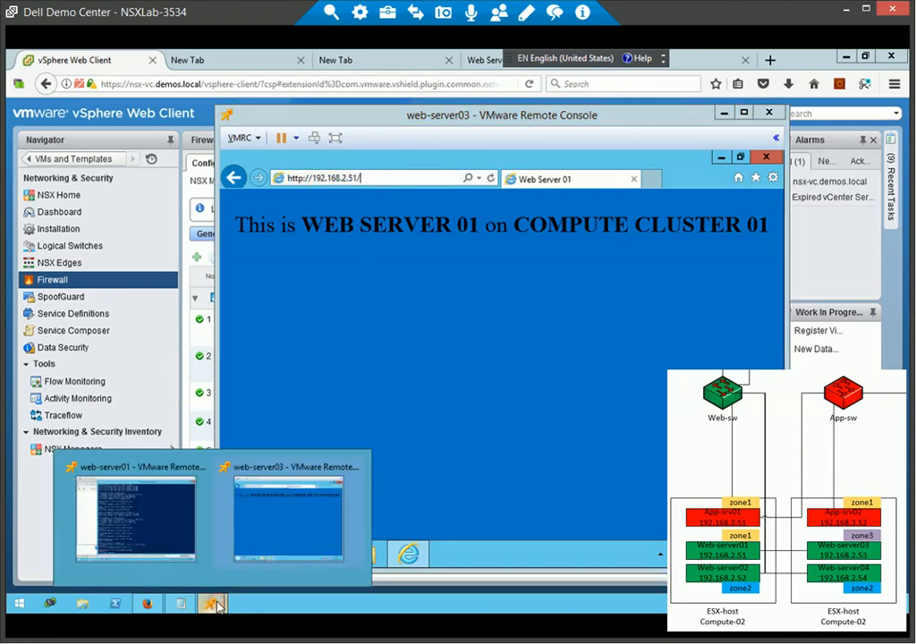
{"action": "left_click", "coordinate": [139, 544]}
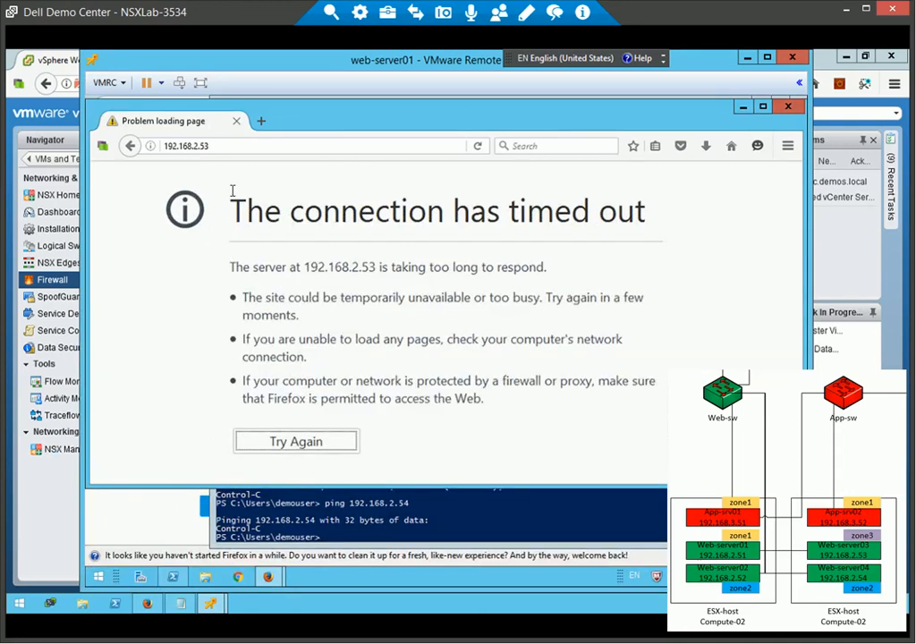
{"action": "left_click", "coordinate": [239, 145]}
{"action": "left_click", "coordinate": [239, 145]}
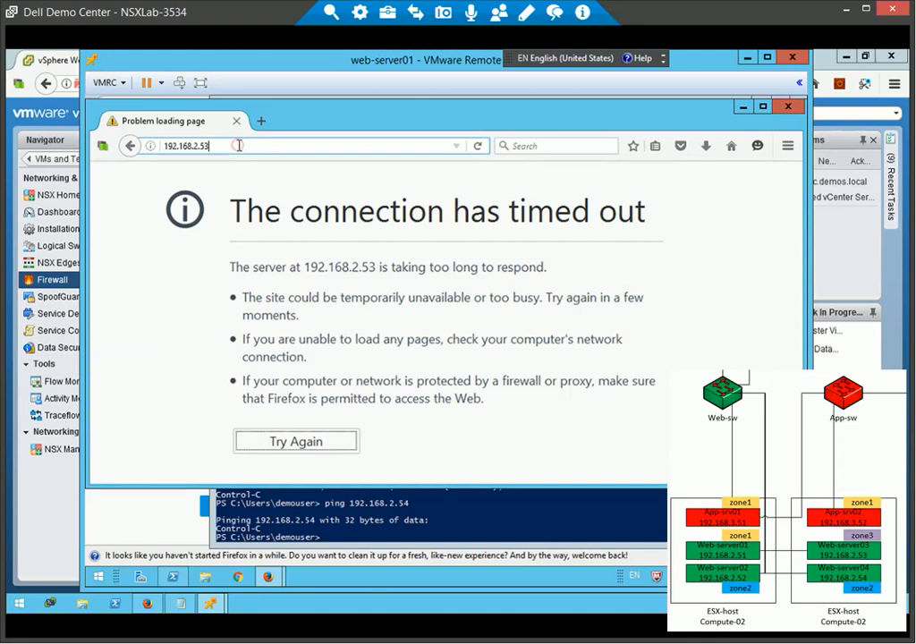
{"action": "key", "text": "BackSpace"}
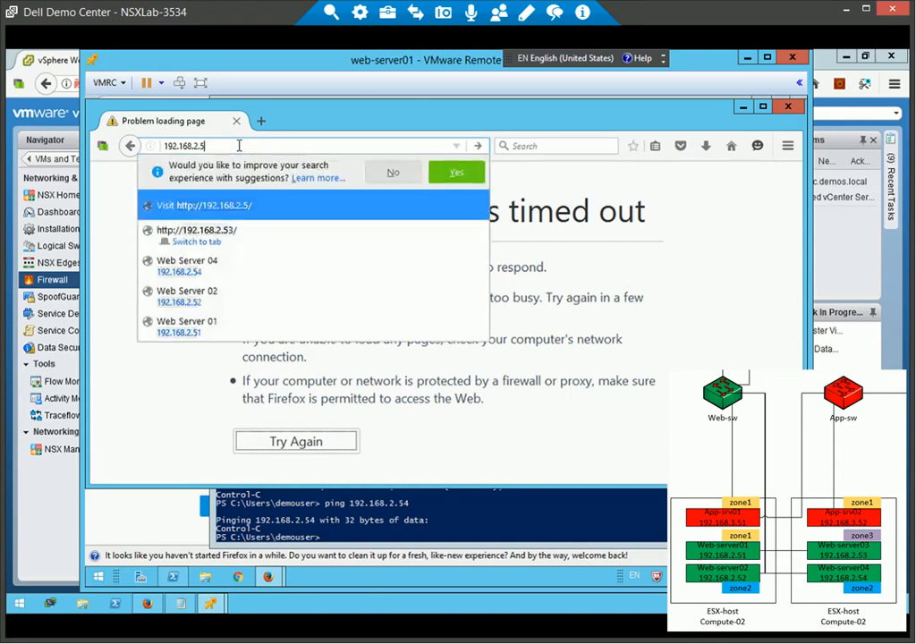
{"action": "type", "text": "4"}
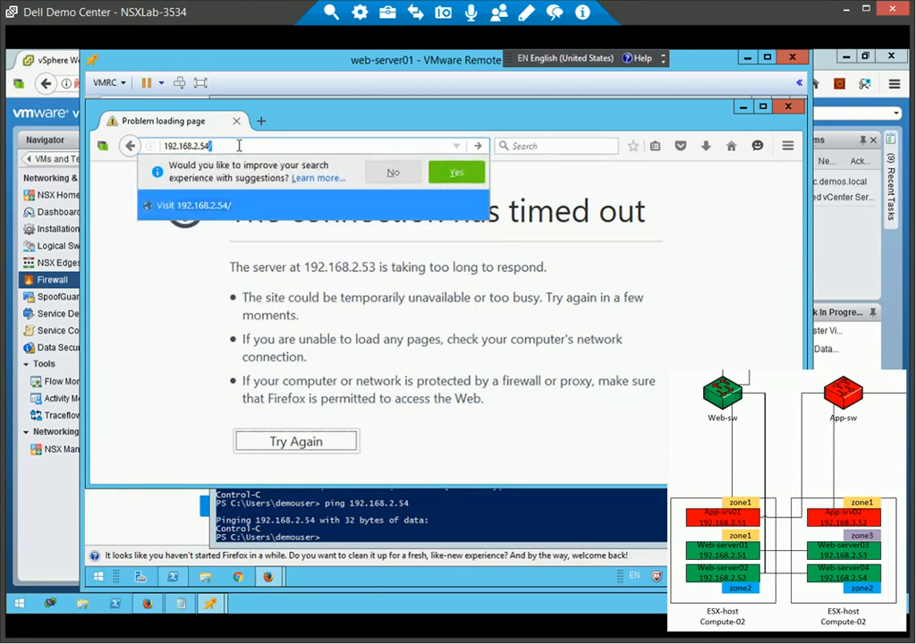
{"action": "key", "text": "Return"}
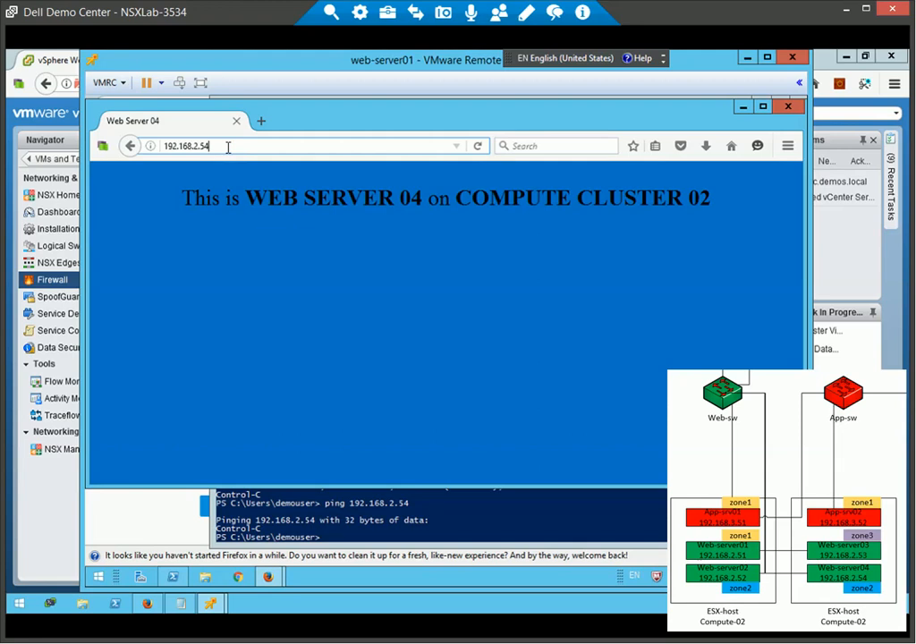
Open the web page at 192.168.2.52 and then the one at 192.168.2.51 in web-server01's browser
{"action": "key", "text": "BackSpace"}
{"action": "type", "text": "2"}
{"action": "key", "text": "Return"}
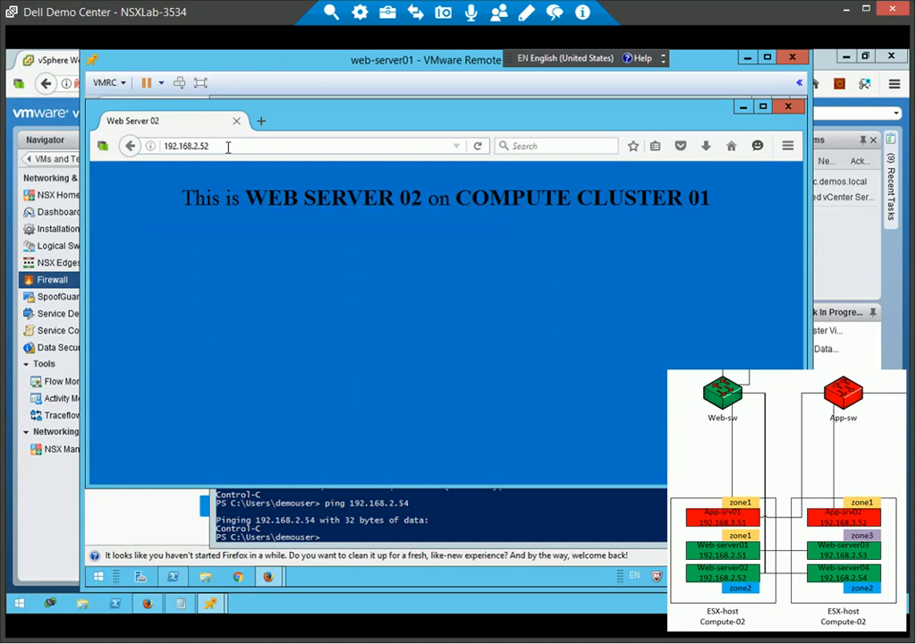
{"action": "left_click", "coordinate": [228, 148]}
{"action": "left_click", "coordinate": [228, 148]}
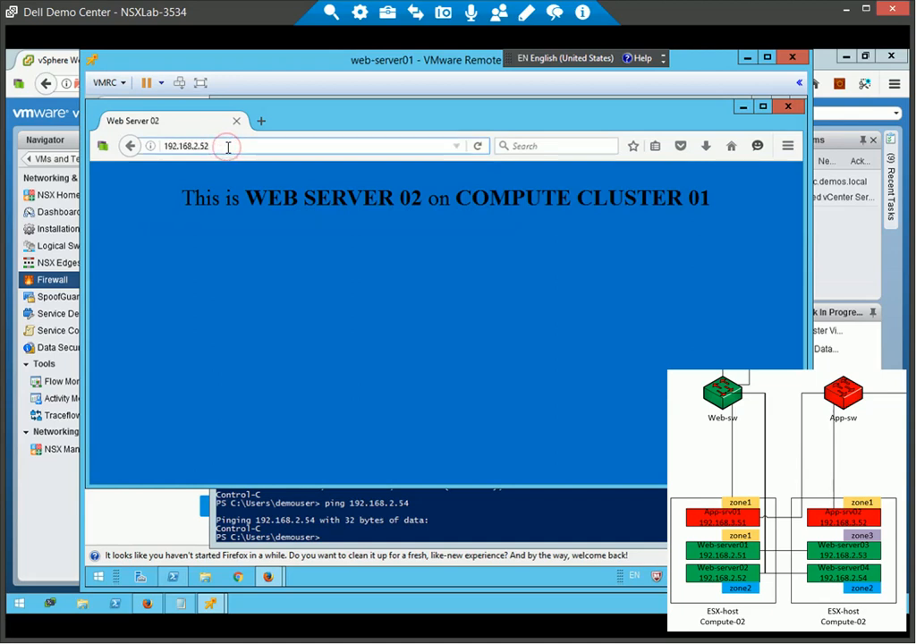
{"action": "key", "text": "BackSpace"}
{"action": "type", "text": "1"}
{"action": "key", "text": "Return"}
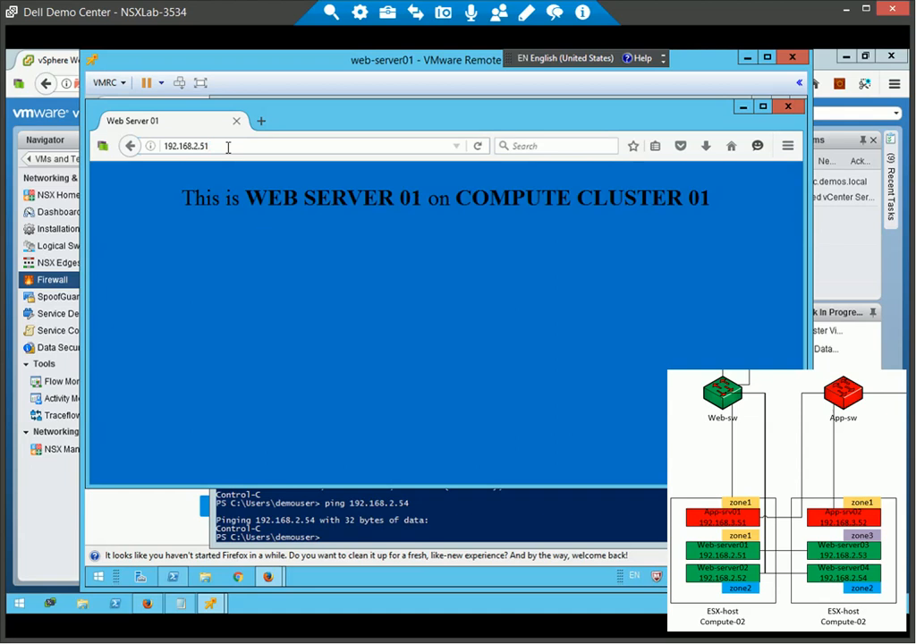
Return to the web page at 192.168.2.52 in web-server01's browser
{"action": "left_click", "coordinate": [228, 147]}
{"action": "left_click", "coordinate": [228, 148]}
{"action": "key", "text": "BackSpace"}
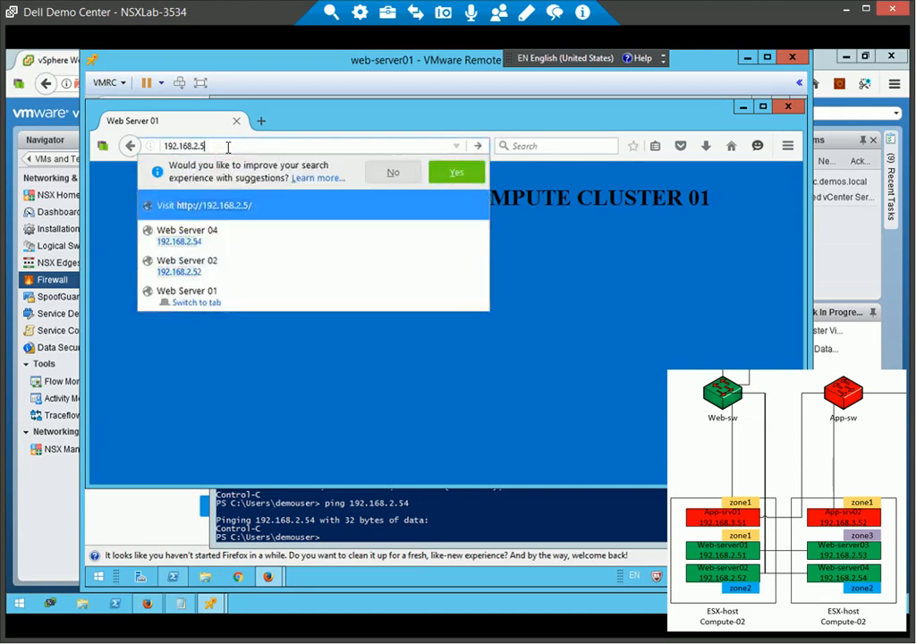
{"action": "type", "text": "2"}
{"action": "key", "text": "Return"}
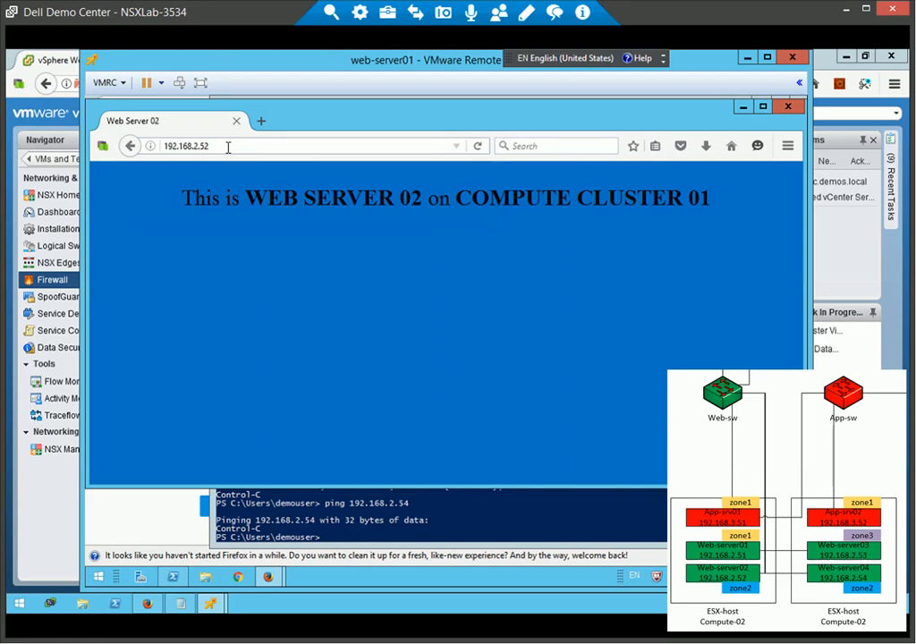
Switch to PowerShell on web-server01 and ping 192.168.2.51, stopping after a couple of replies
{"action": "left_click", "coordinate": [391, 532]}
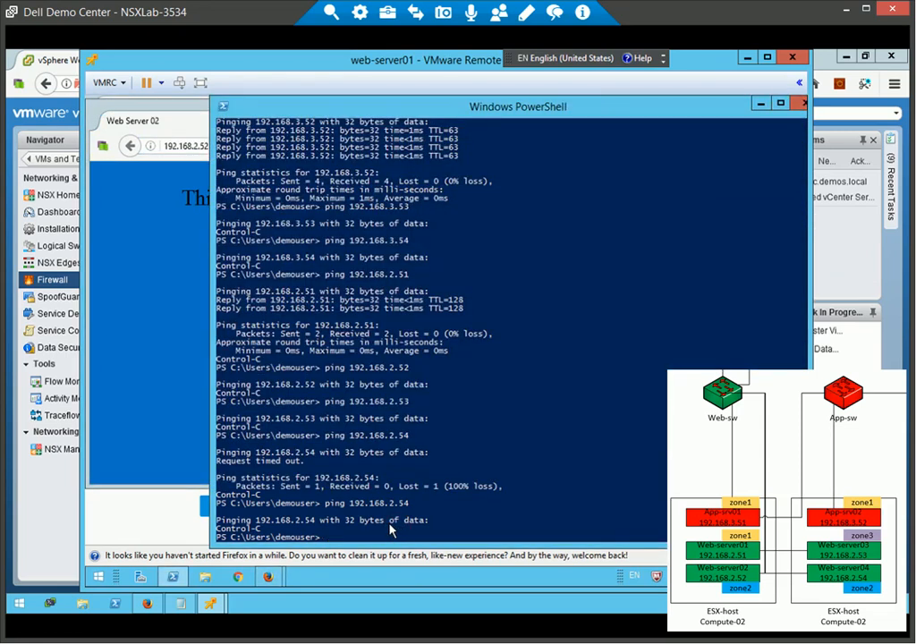
{"action": "key", "text": "Up"}
{"action": "key", "text": "BackSpace"}
{"action": "type", "text": "1"}
{"action": "key", "text": "Return"}
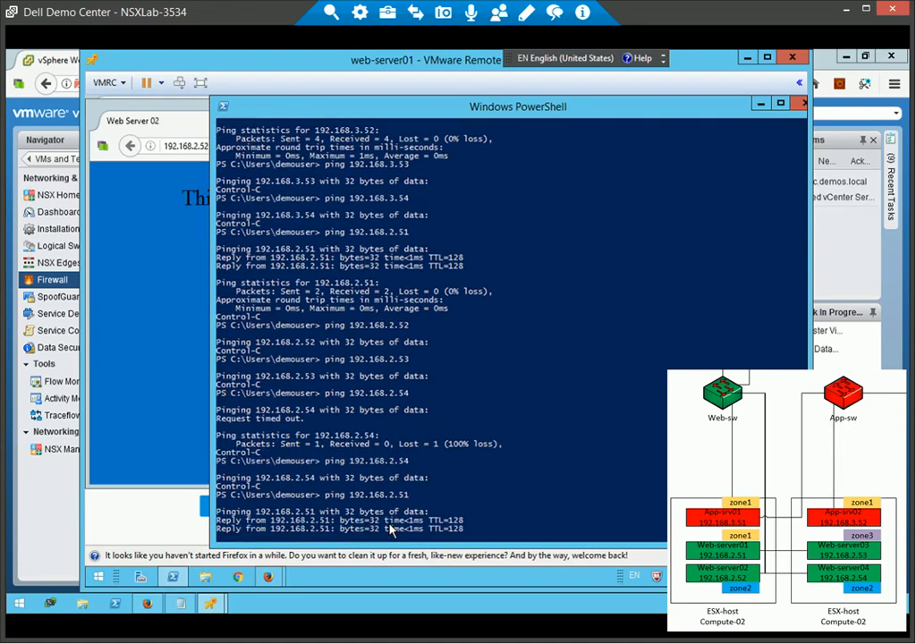
{"action": "key", "text": "ctrl+c"}
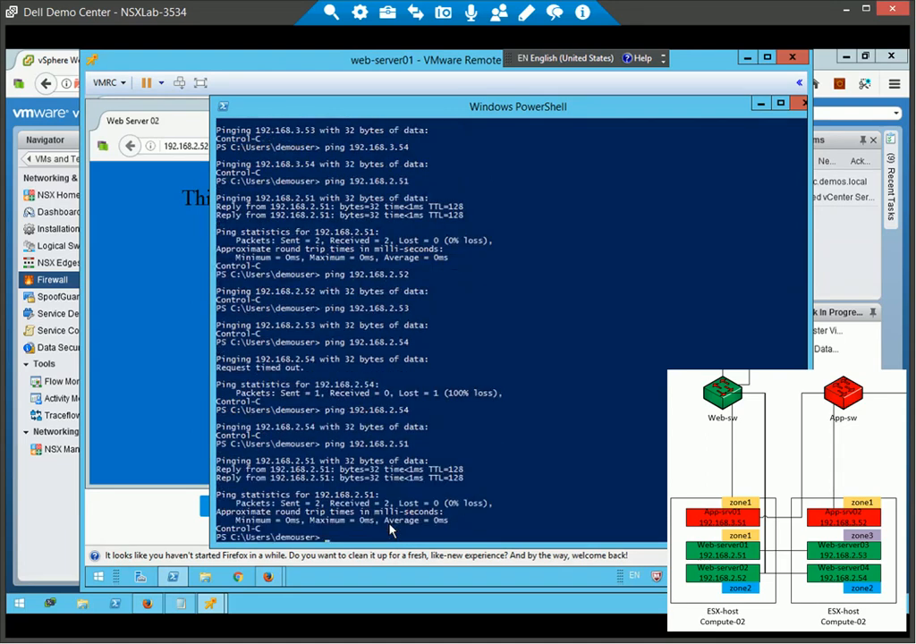
Ping 192.168.2.52 from web-server01 and stop the ping after the first request
{"action": "key", "text": "Up"}
{"action": "key", "text": "BackSpace"}
{"action": "type", "text": "2"}
{"action": "key", "text": "Return"}
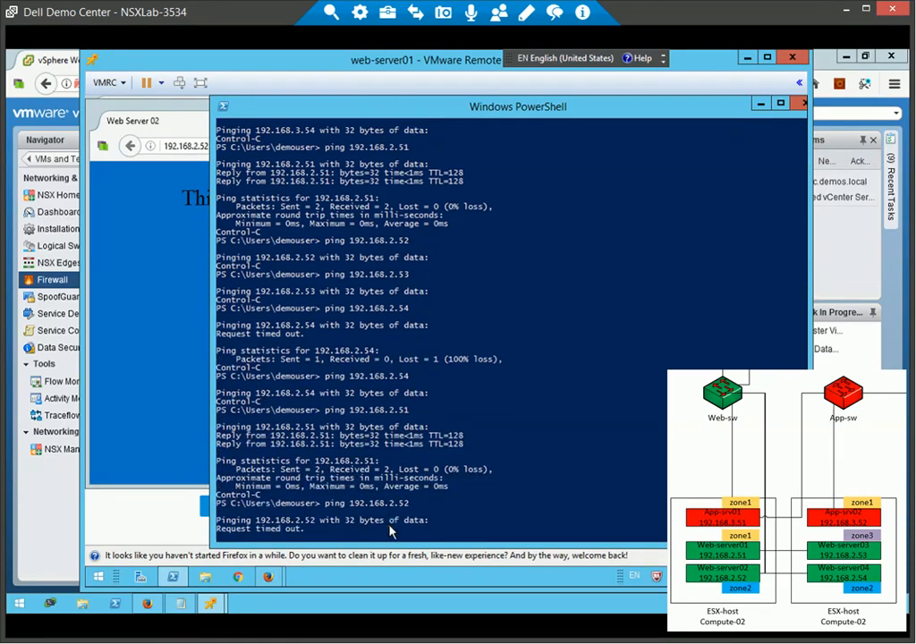
{"action": "key", "text": "ctrl+c"}
Ping 192.168.2.53 from web-server01 and stop the ping after the first request
{"action": "key", "text": "Up"}
{"action": "key", "text": "BackSpace"}
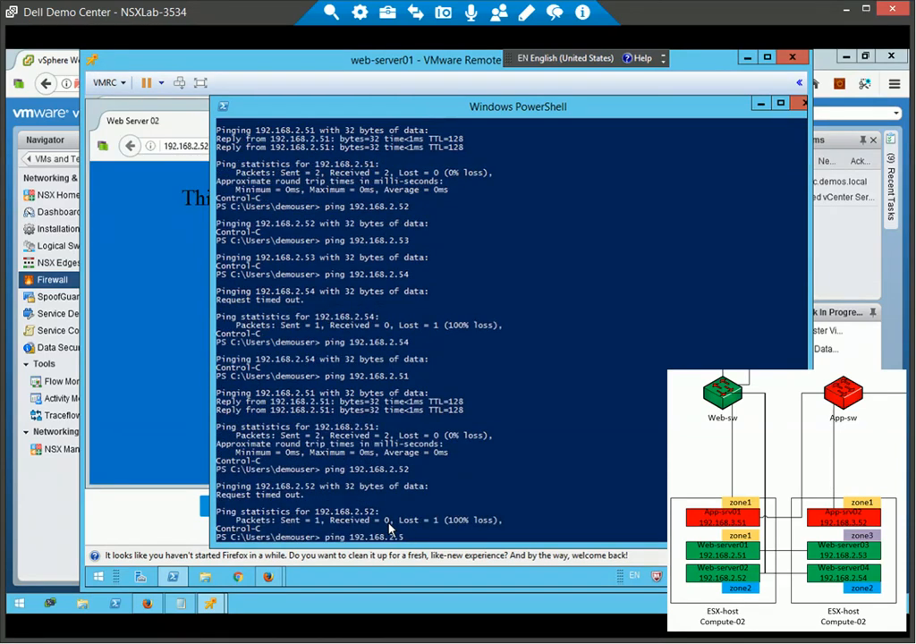
{"action": "type", "text": "3"}
{"action": "key", "text": "Return"}
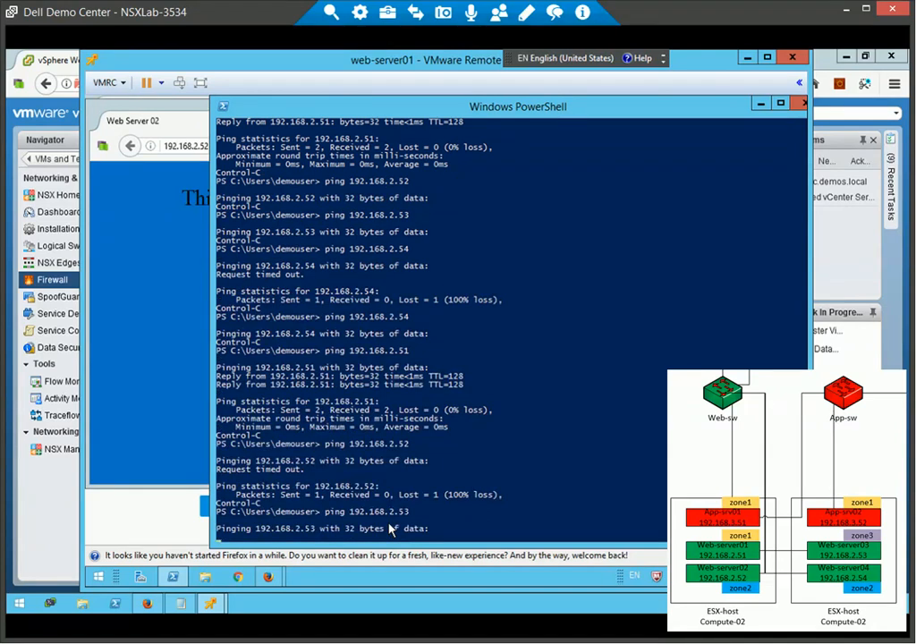
{"action": "key", "text": "ctrl+c"}
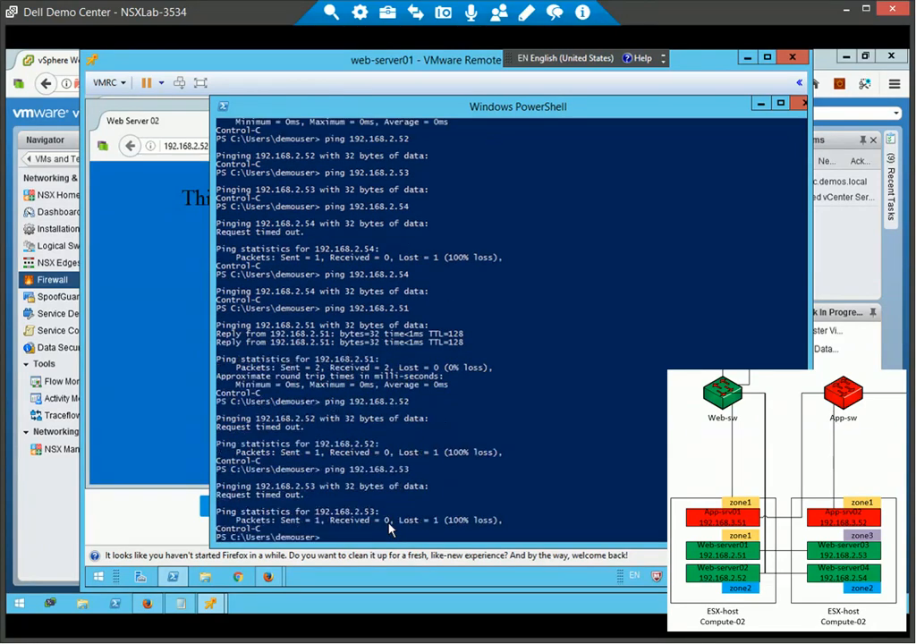
Ping 192.168.2.54 from web-server01 and stop the ping after the first request
{"action": "key", "text": "Up"}
{"action": "type", "text": "4"}
{"action": "key", "text": "Return"}
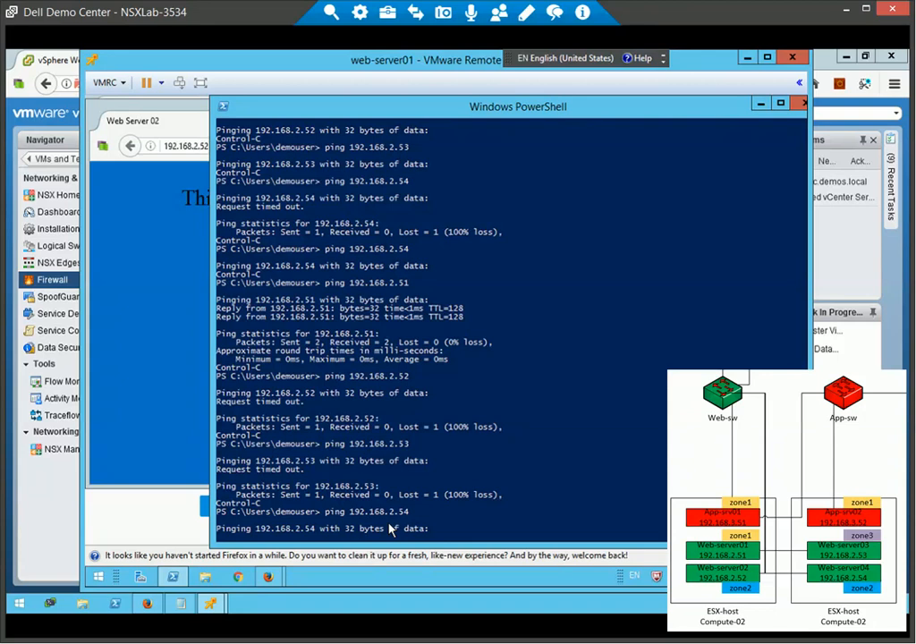
{"action": "key", "text": "ctrl+c"}
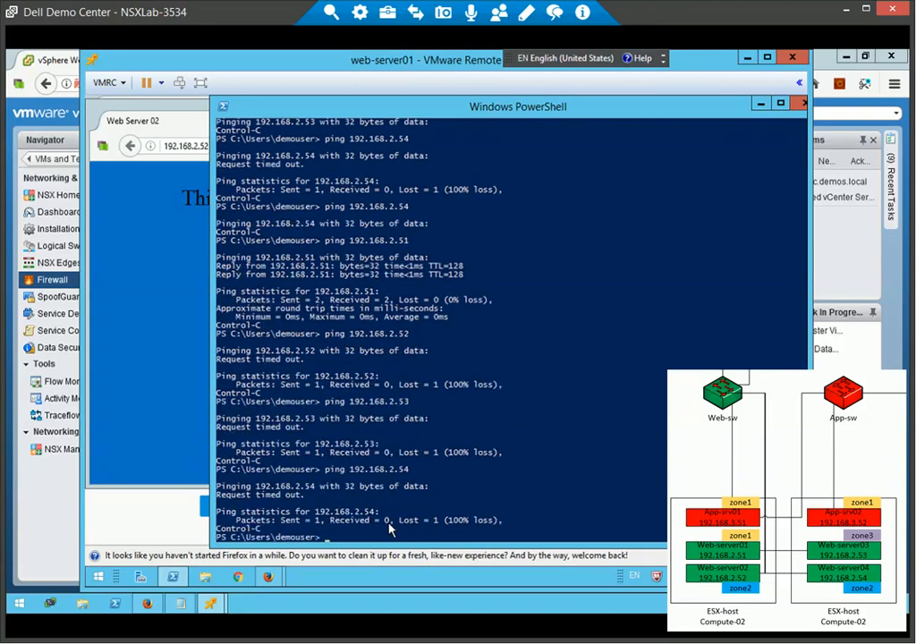
Ping the app server at 192.168.3.51 from web-server01, stopping after a couple of replies
{"action": "type", "text": "ping 192.168.3.51"}
{"action": "key", "text": "Return"}
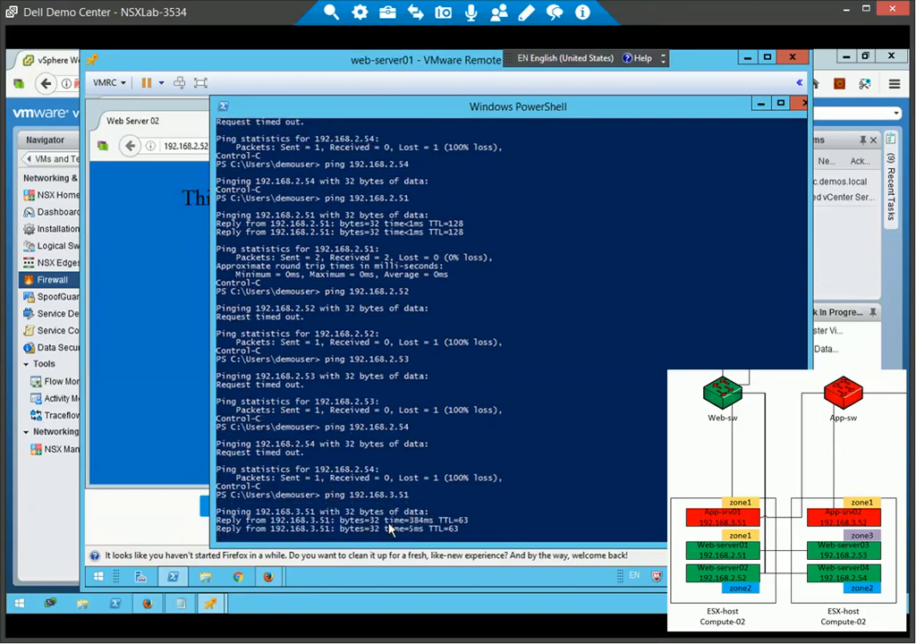
{"action": "key", "text": "ctrl+c"}
Ping the app server at 192.168.3.52 from web-server01, stopping after a couple of replies
{"action": "key", "text": "Up"}
{"action": "key", "text": "BackSpace"}
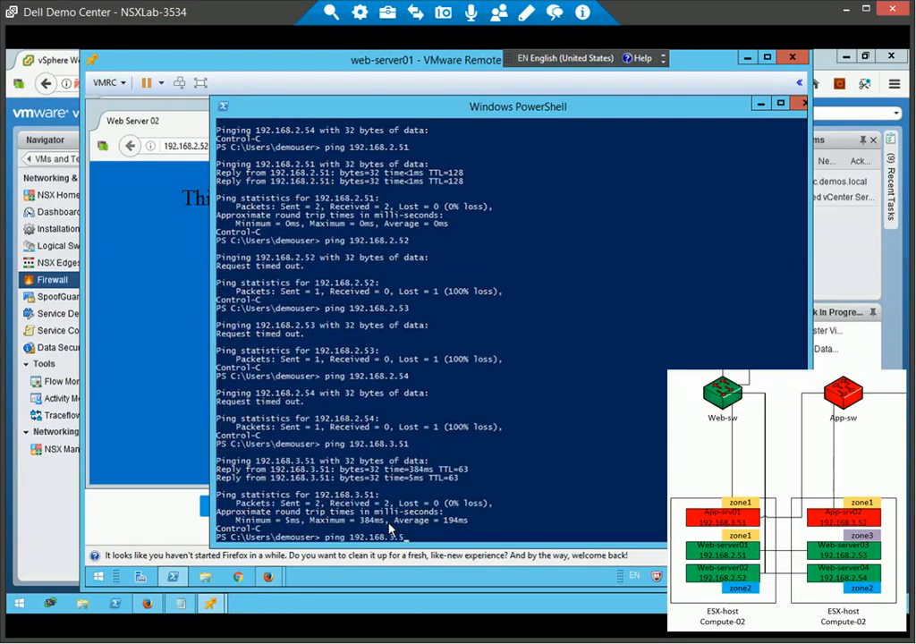
{"action": "type", "text": "2"}
{"action": "key", "text": "Return"}
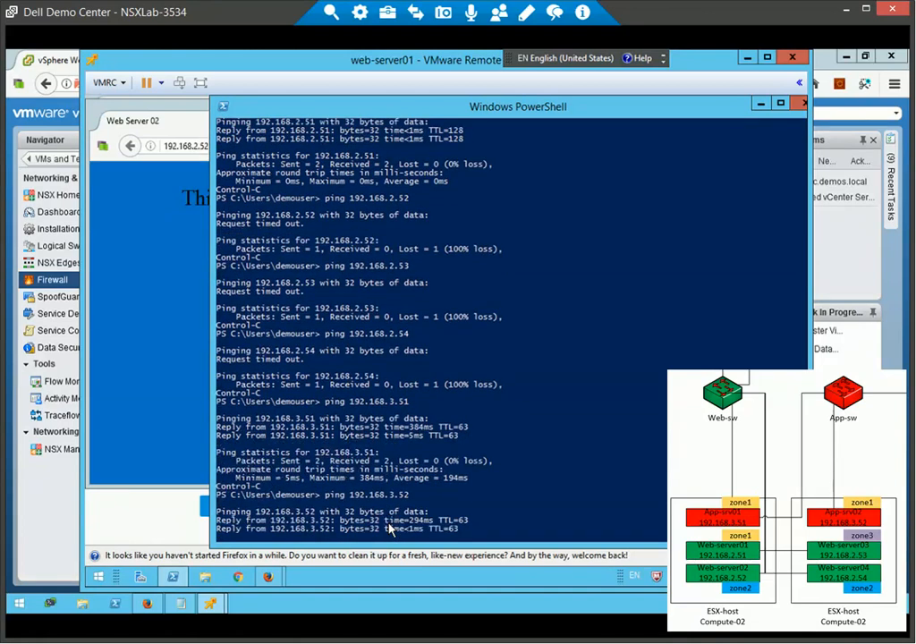
{"action": "key", "text": "ctrl+c"}
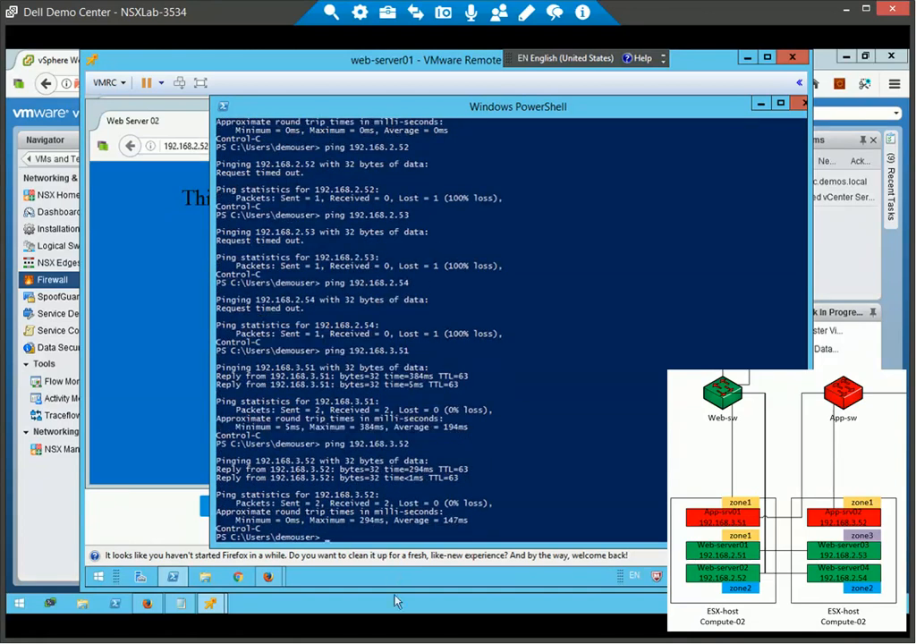